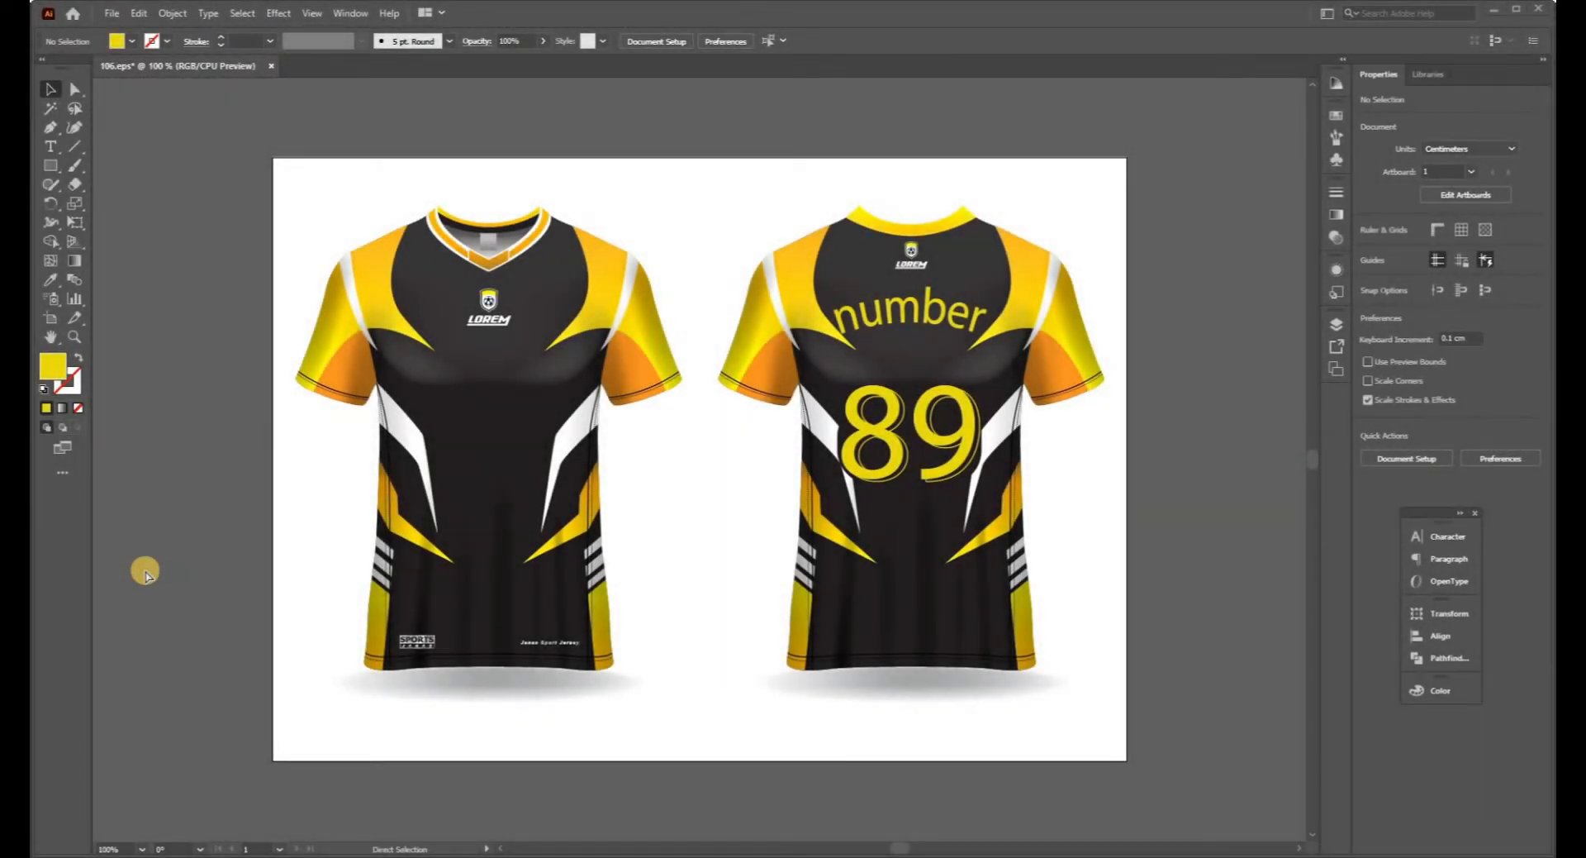
Set the logos and small texts aside beside the artboard and remove the back jersey
{"action": "scroll", "coordinate": [1119, 659], "scroll_direction": "down", "scroll_amount": 1}
{"action": "left_click_drag", "start_coordinate": [1119, 659], "coordinate": [928, 659]}
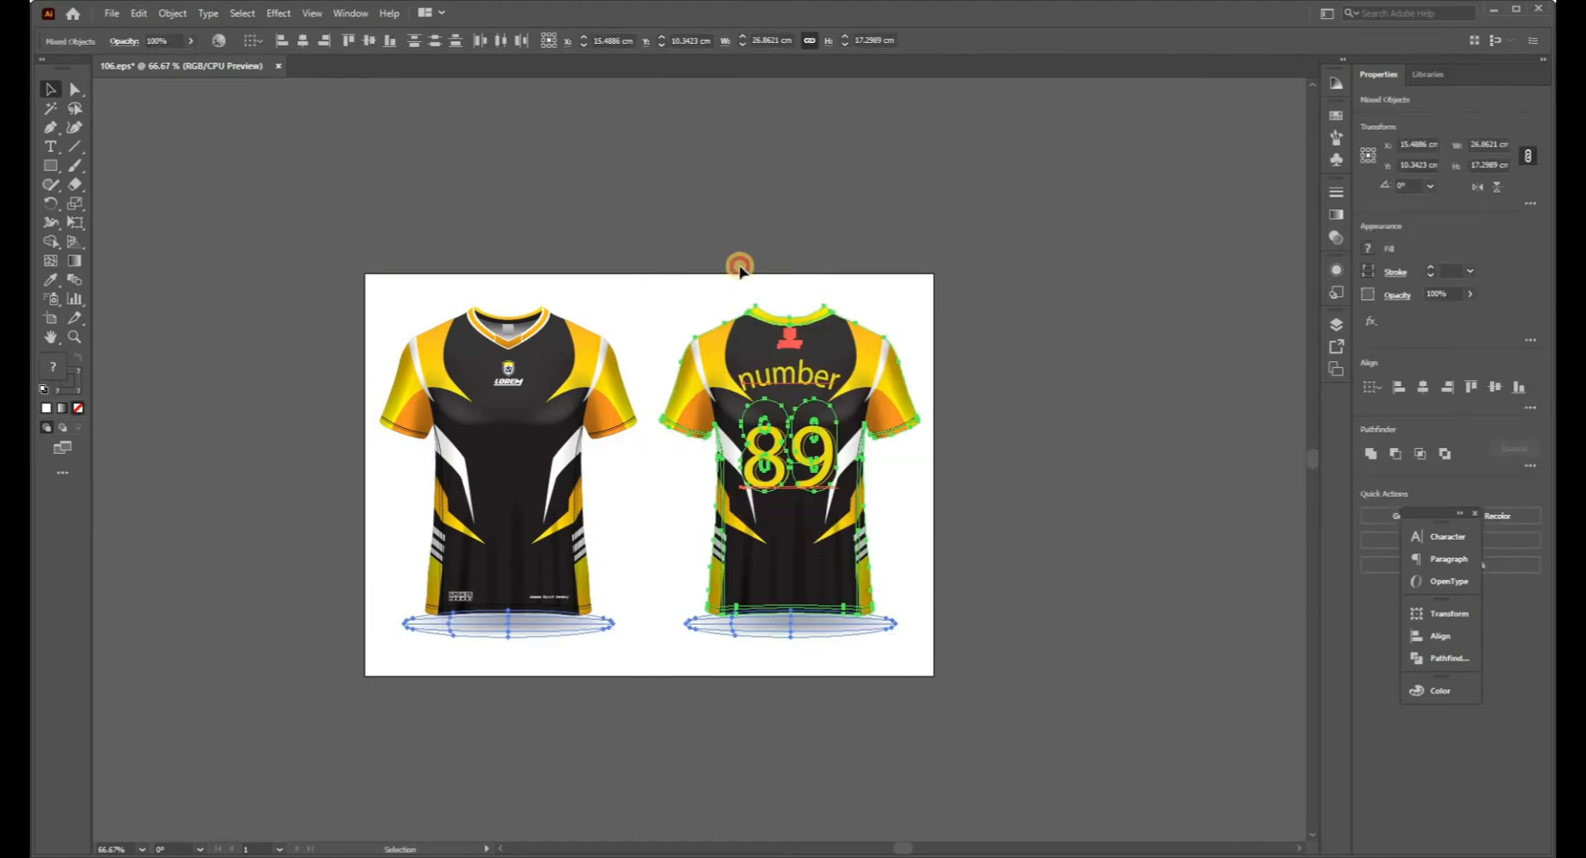
{"action": "left_click", "coordinate": [794, 349]}
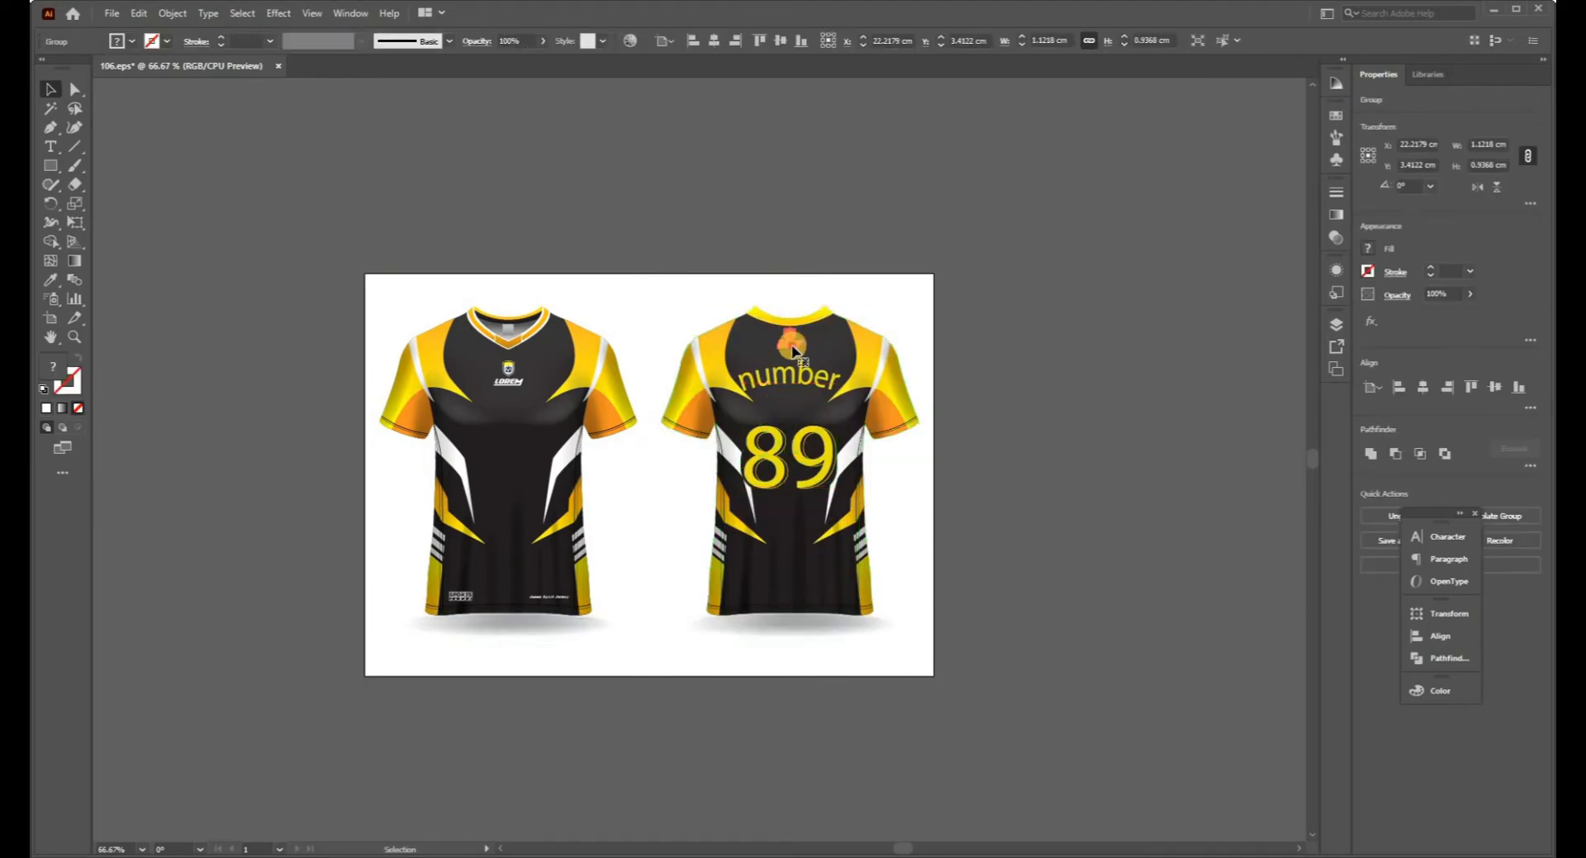
{"action": "left_click", "coordinate": [1047, 256]}
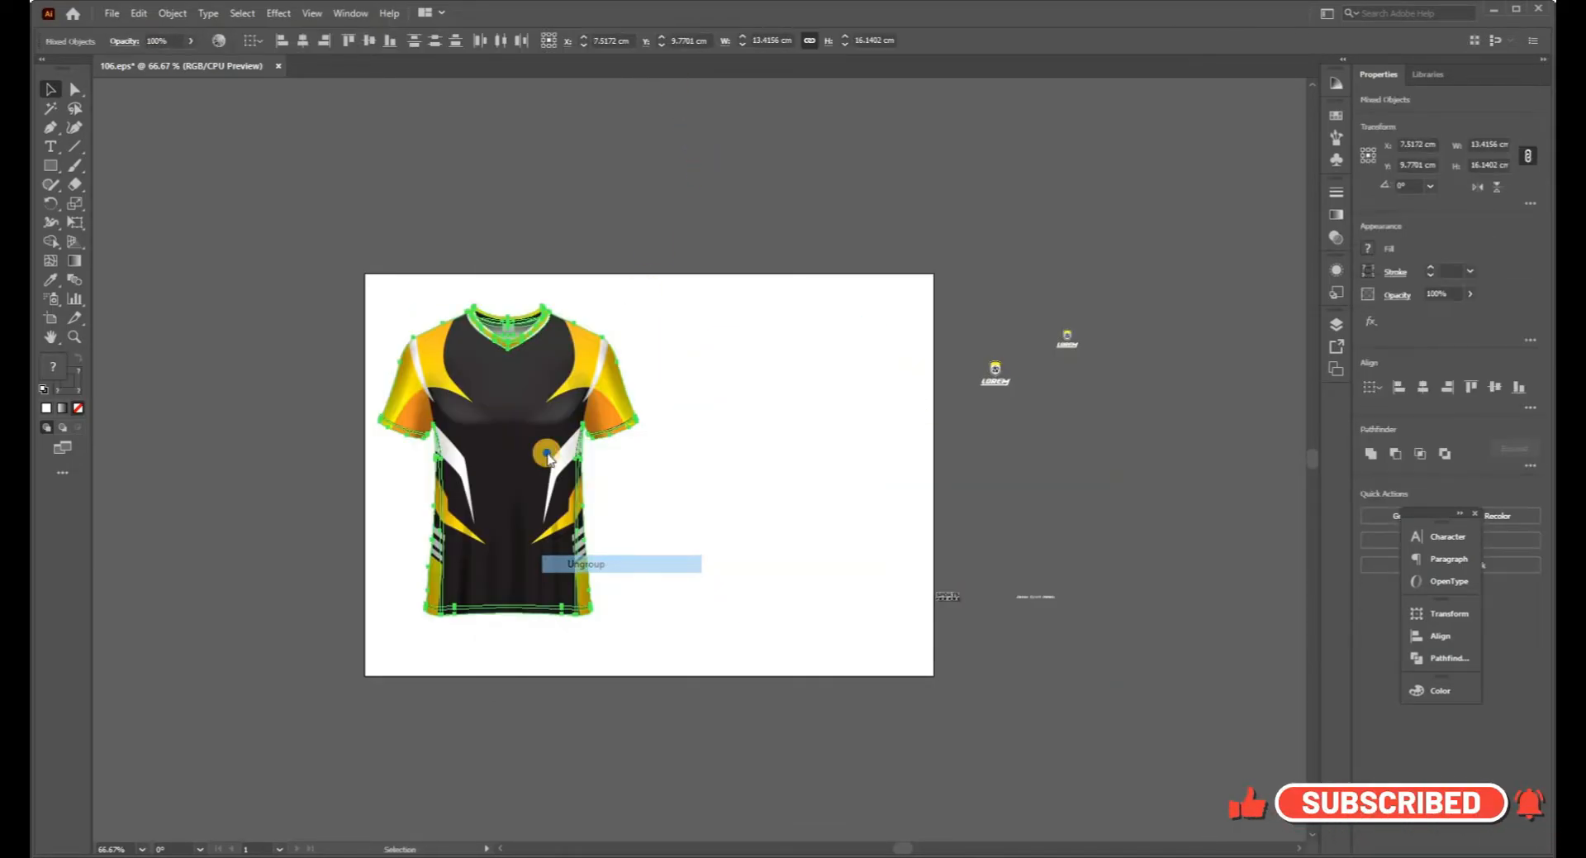
Move the black shirt shape off the artboard and release the clipping mask on the coloured front artwork
{"action": "left_click_drag", "start_coordinate": [546, 458], "coordinate": [764, 475]}
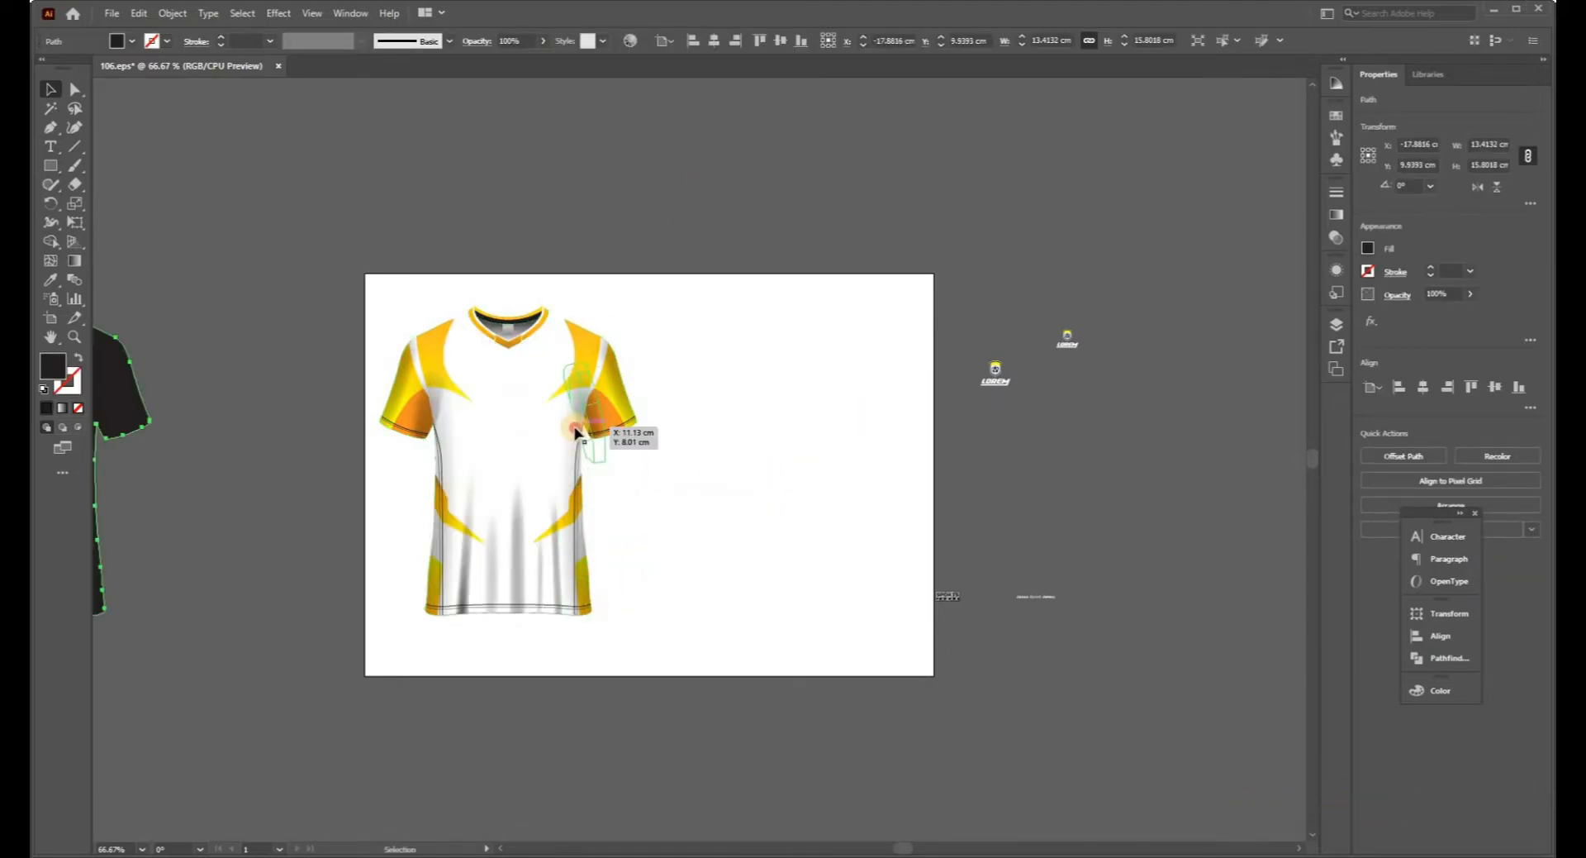
{"action": "right_click", "coordinate": [585, 423]}
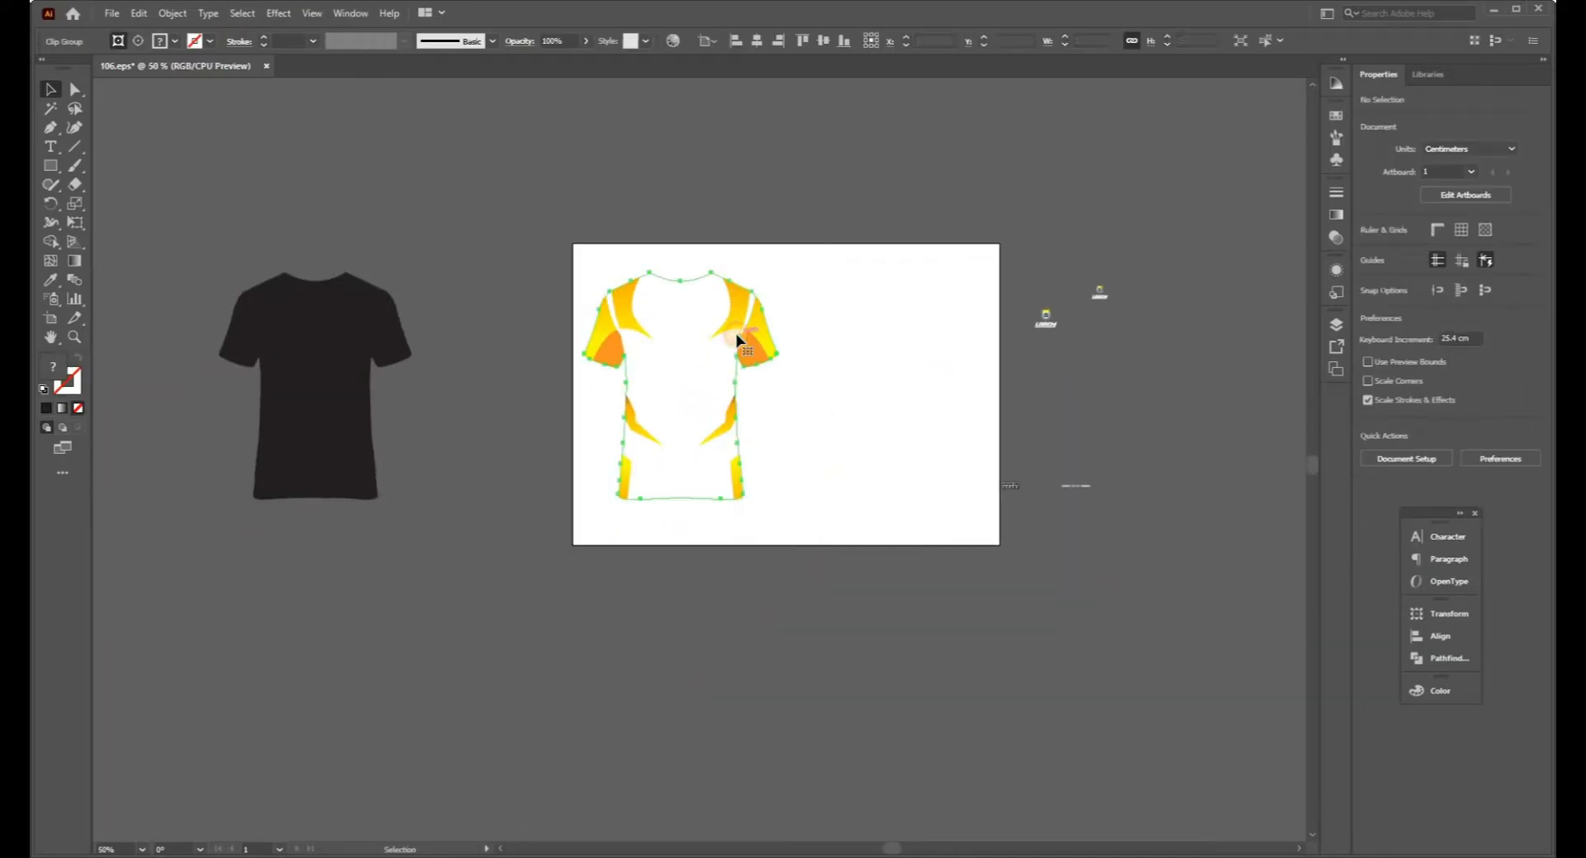
{"action": "right_click", "coordinate": [736, 334]}
{"action": "left_click", "coordinate": [789, 466]}
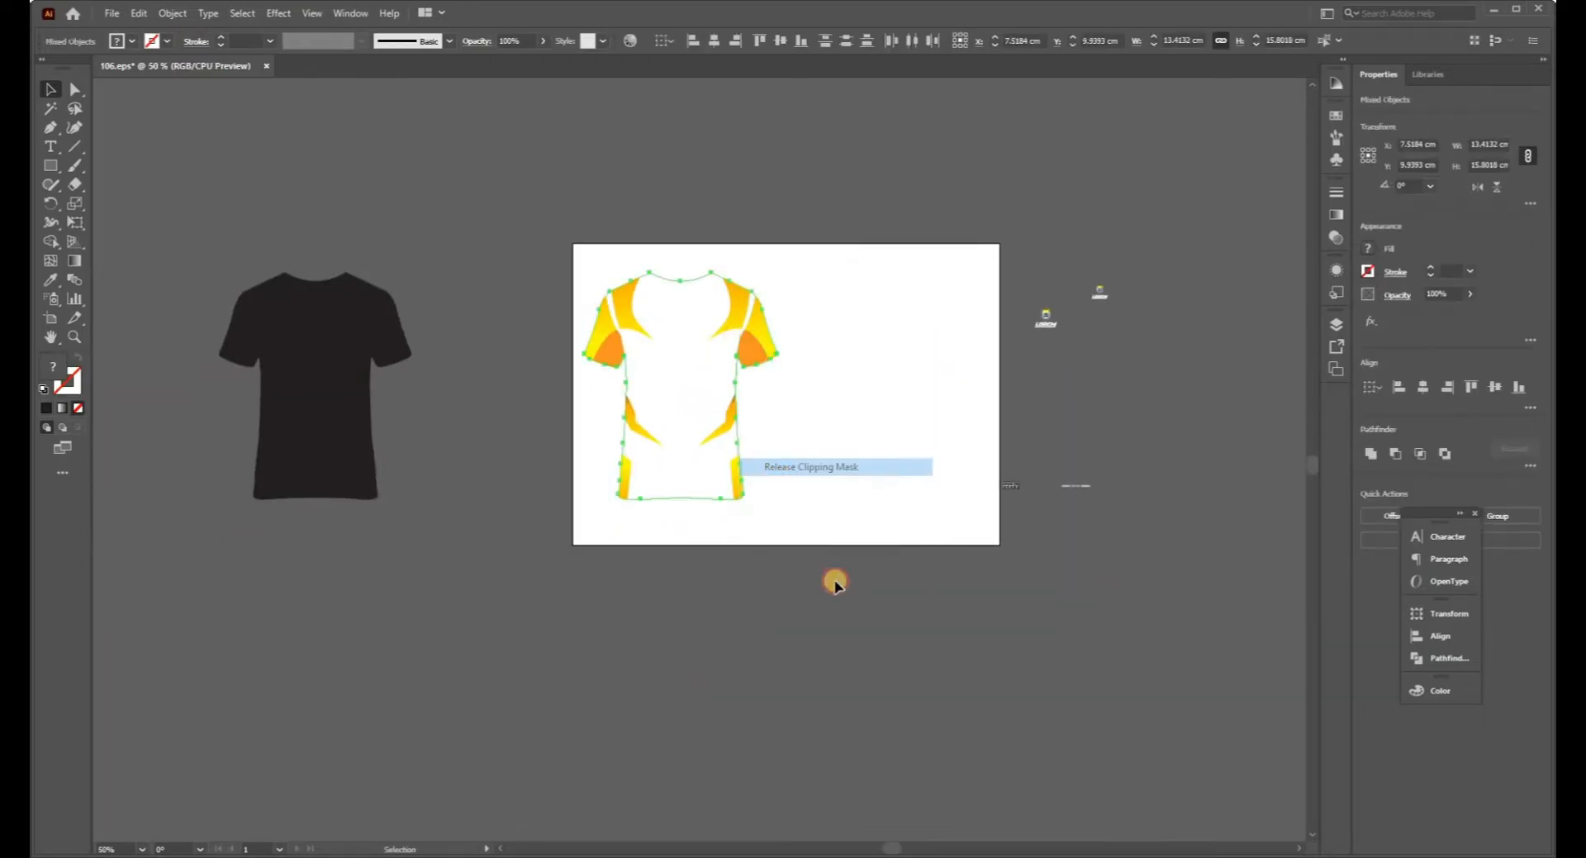
{"action": "left_click", "coordinate": [835, 580]}
Move the released shirt outline below the artboard and display the document in outline view
{"action": "left_click", "coordinate": [683, 283]}
{"action": "key", "text": "Down"}
{"action": "left_click", "coordinate": [518, 577]}
{"action": "left_click_drag", "start_coordinate": [493, 486], "coordinate": [475, 279]}
{"action": "key", "text": "ctrl+y"}
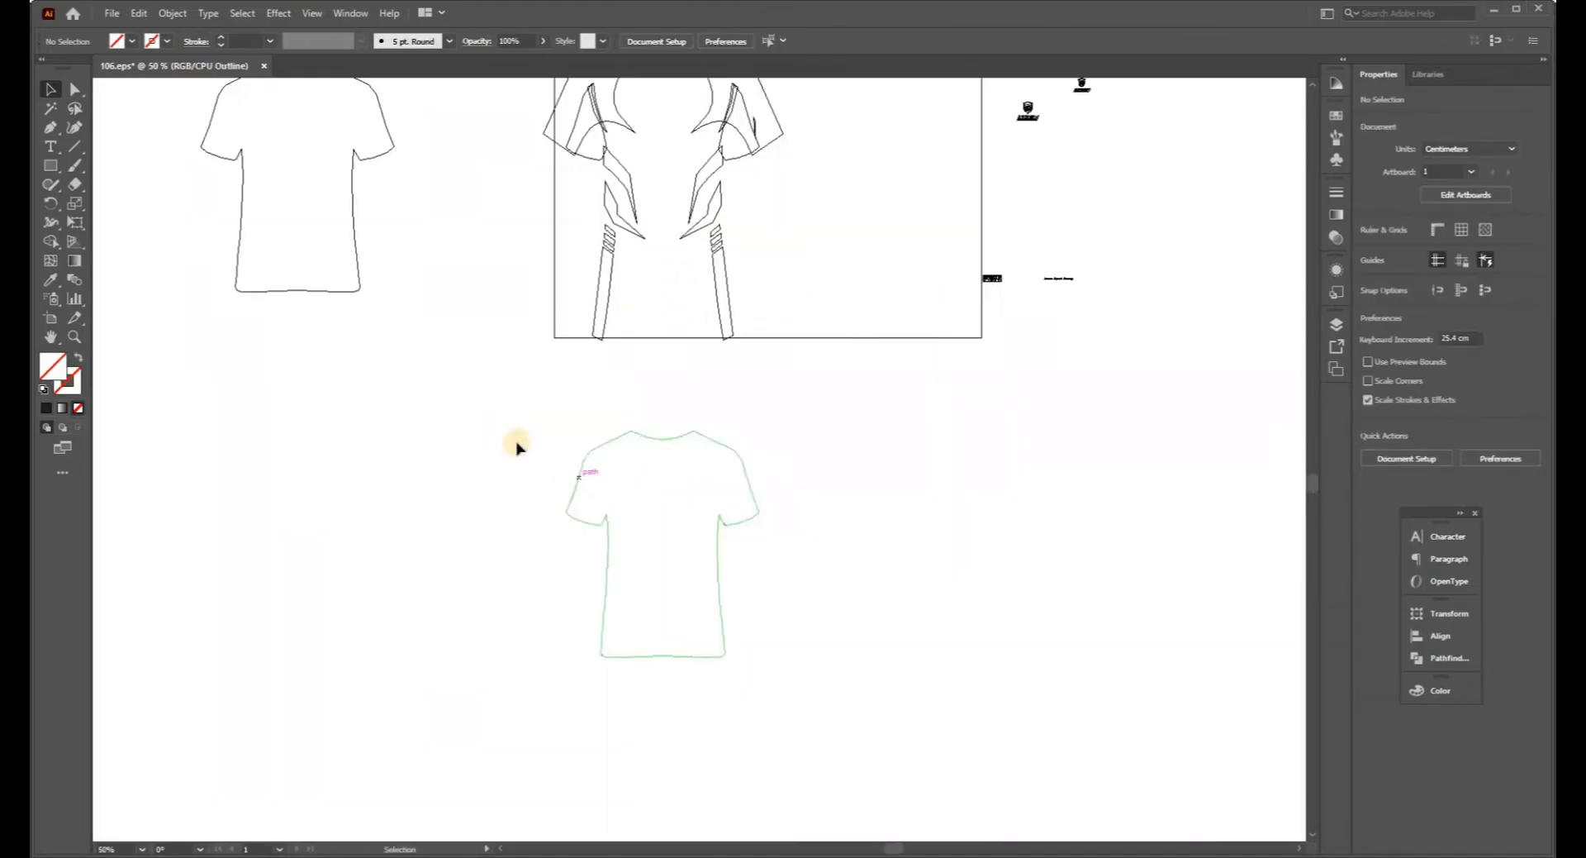
Draw a rectangle of about 9.76 x 17.06 cm around the shirt outline's body and move it up onto the front artwork
{"action": "key", "text": "m"}
{"action": "left_click_drag", "start_coordinate": [593, 664], "coordinate": [733, 420]}
{"action": "key", "text": "v"}
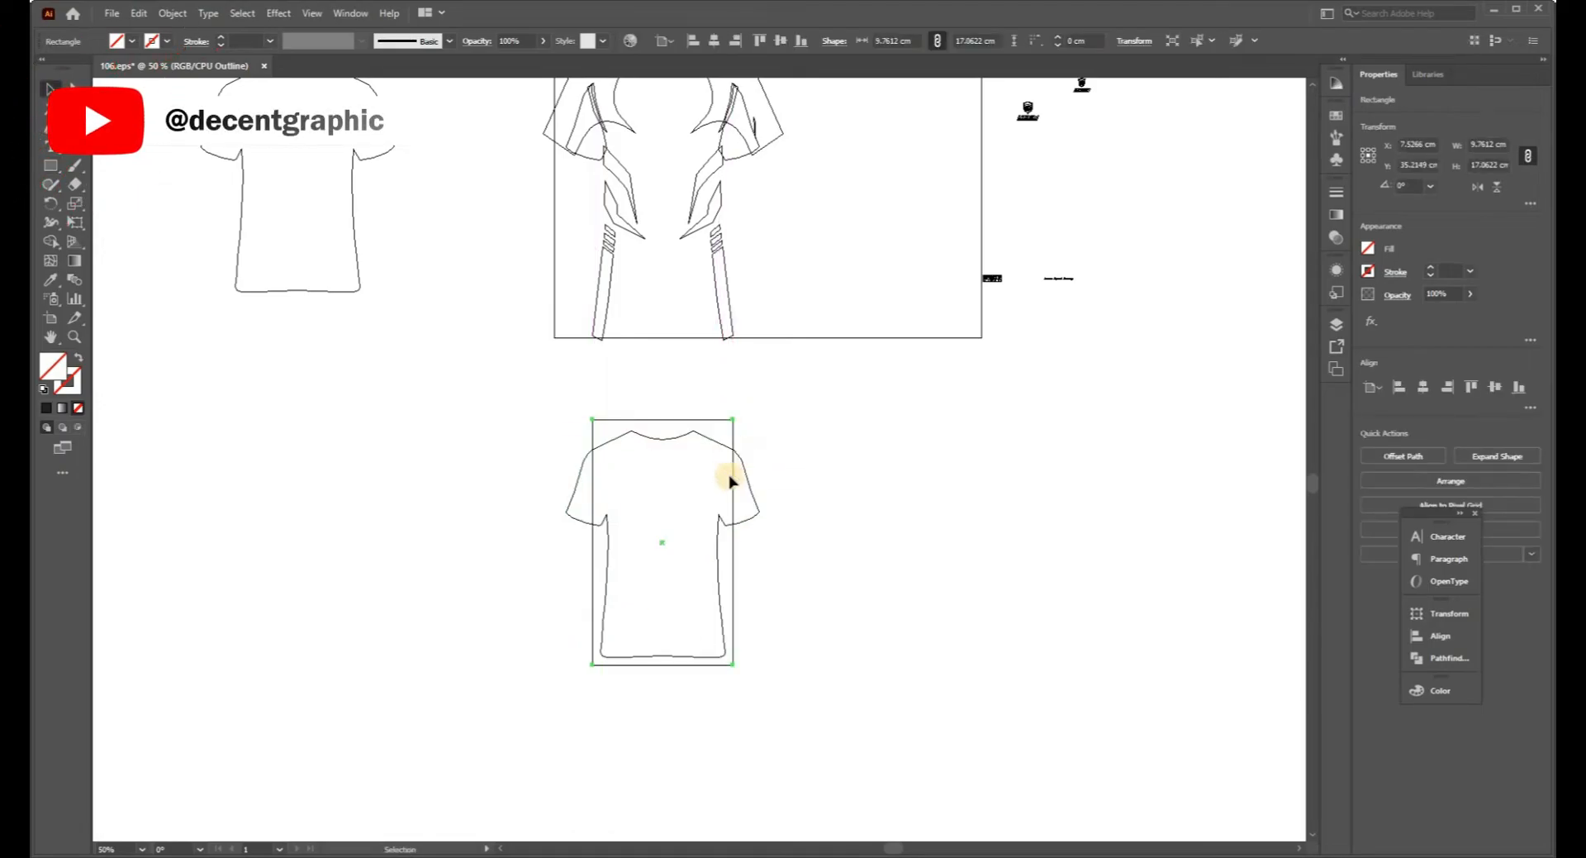
{"action": "left_click_drag", "start_coordinate": [736, 489], "coordinate": [737, 659]}
{"action": "key", "text": "ctrl+minus"}
{"action": "key", "text": "Up"}
{"action": "left_click_drag", "start_coordinate": [691, 398], "coordinate": [707, 534]}
Delete the spare shirt outline and leftover shapes below the artboard
{"action": "left_click_drag", "start_coordinate": [612, 517], "coordinate": [797, 669]}
{"action": "key", "text": "Delete"}
{"action": "left_click", "coordinate": [721, 433]}
{"action": "key", "text": "Down"}
{"action": "left_click_drag", "start_coordinate": [626, 233], "coordinate": [809, 461]}
{"action": "left_click", "coordinate": [810, 229]}
{"action": "left_click_drag", "start_coordinate": [813, 234], "coordinate": [616, 474]}
{"action": "left_click", "coordinate": [616, 475]}
{"action": "left_click", "coordinate": [688, 514]}
{"action": "key", "text": "Delete"}
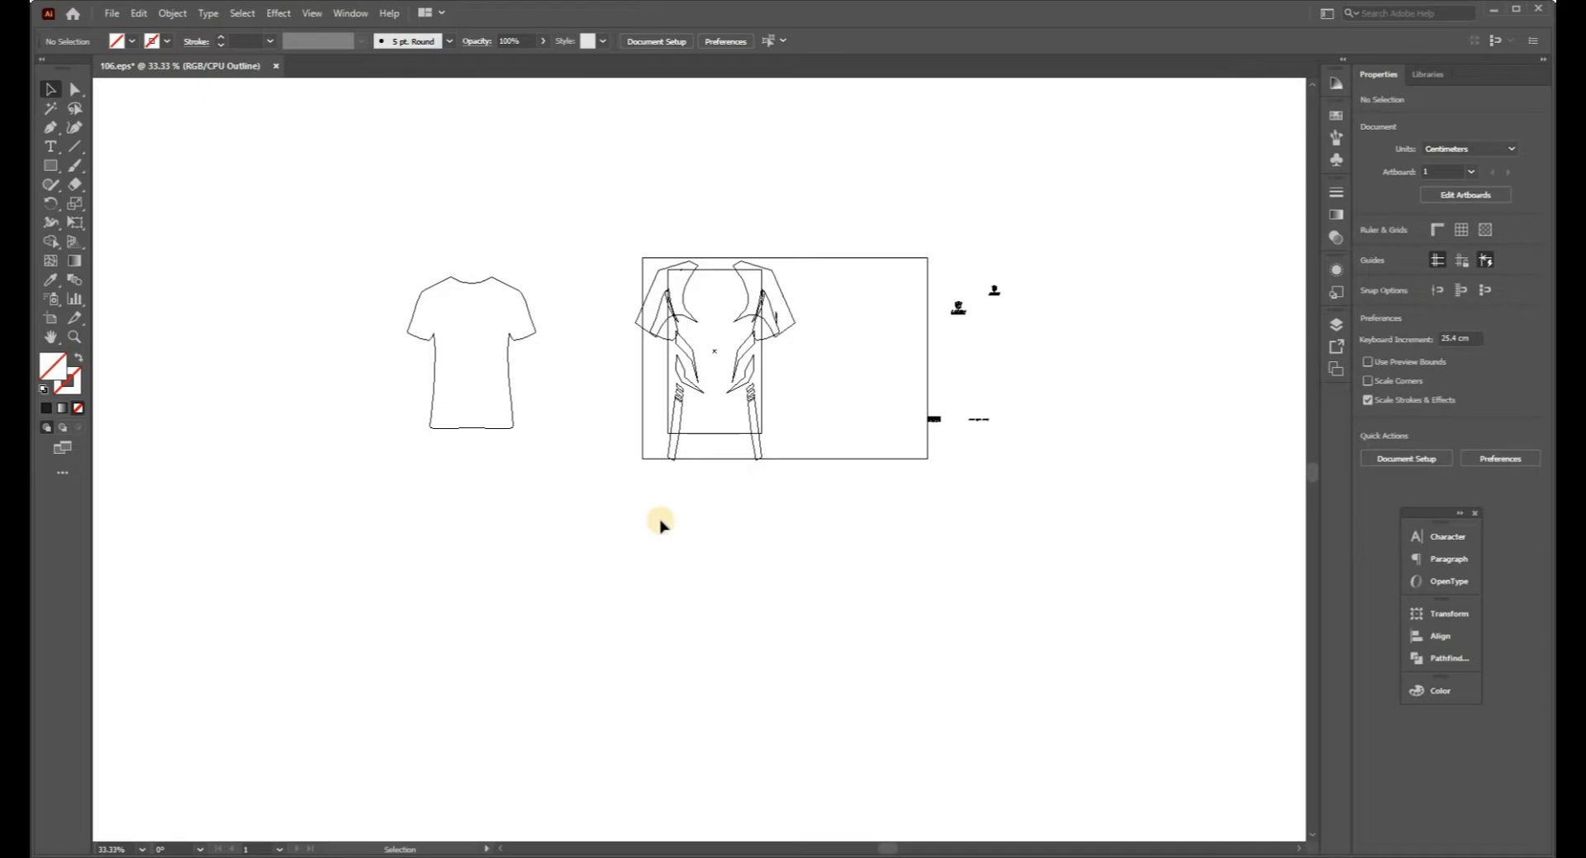
Return to the colour preview and clip the front artwork inside the rectangle
{"action": "key", "text": "ctrl+y"}
{"action": "left_click", "coordinate": [730, 279]}
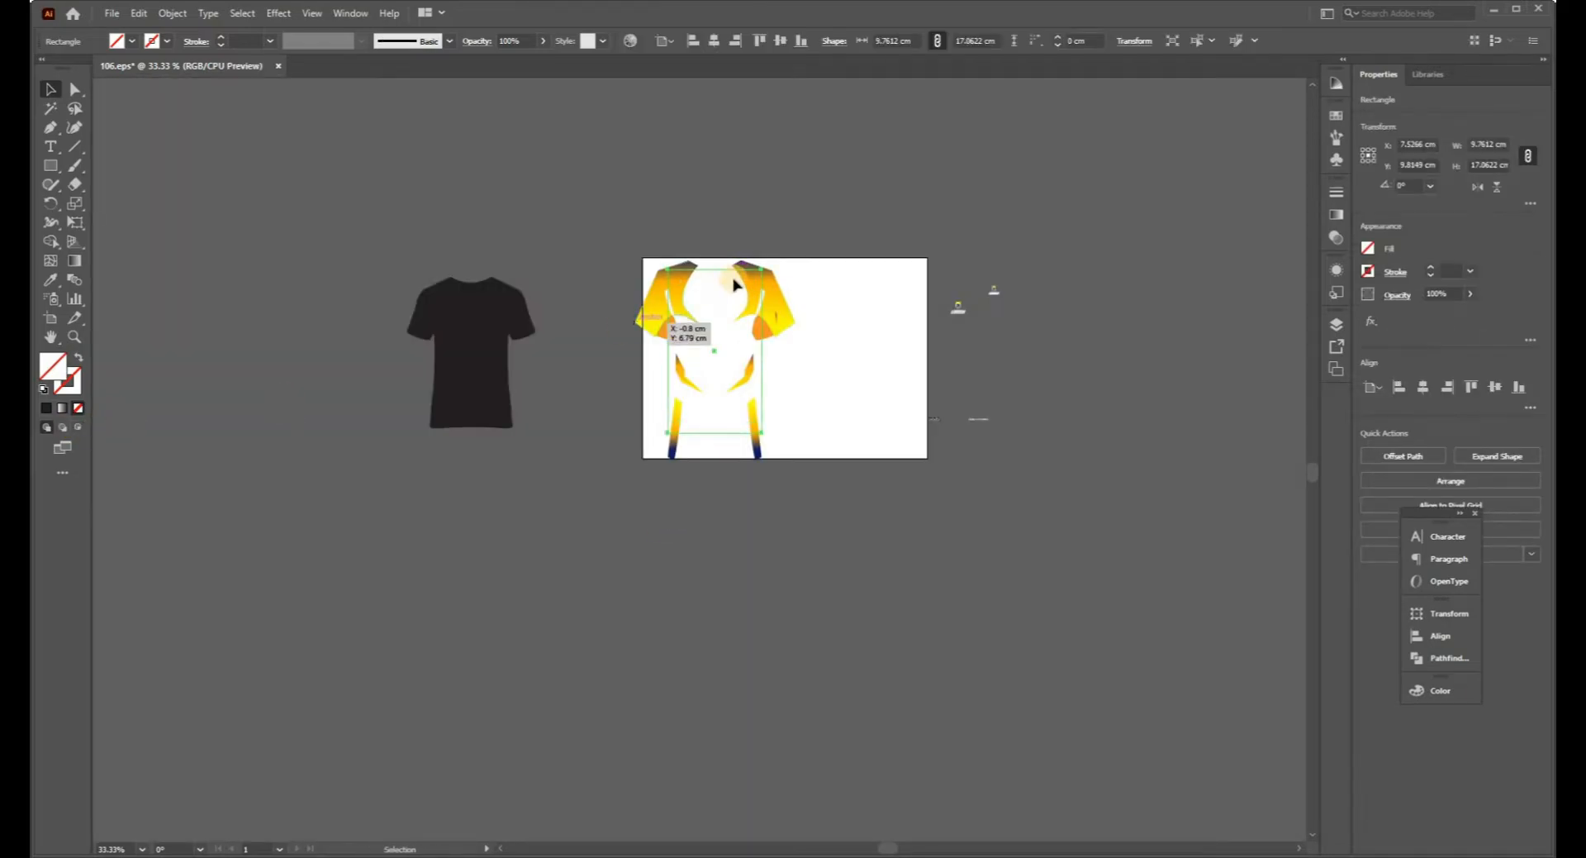
{"action": "key", "text": "ctrl+z"}
{"action": "left_click", "coordinate": [493, 332]}
{"action": "key", "text": "v"}
{"action": "key", "text": "ctrl+z"}
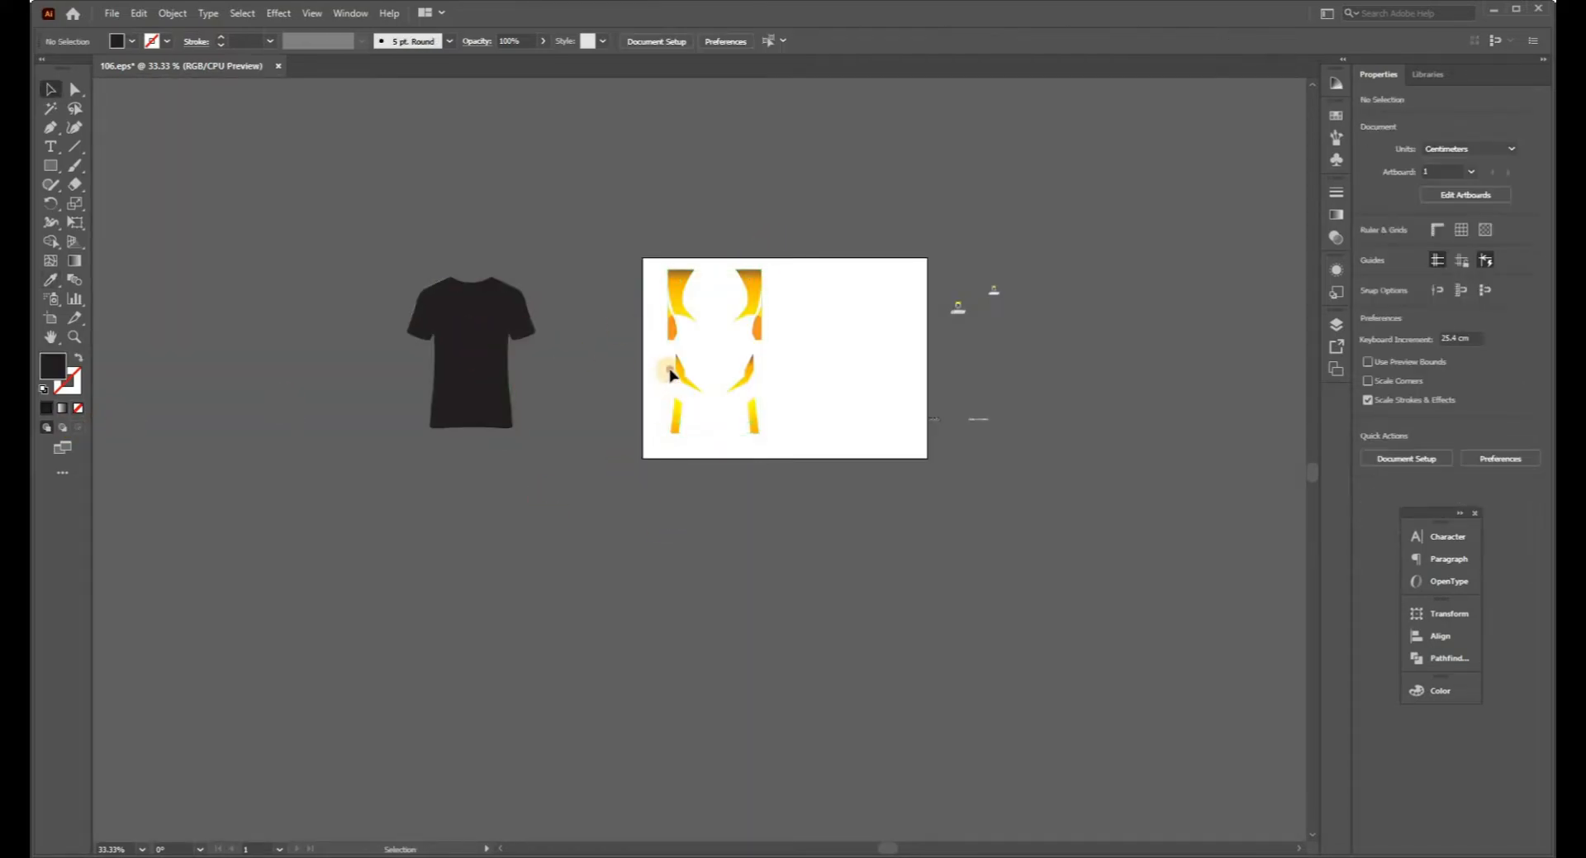
Fill the clipping rectangle with the same black as the shirt shape
{"action": "double_click", "coordinate": [673, 368]}
{"action": "left_click", "coordinate": [179, 42]}
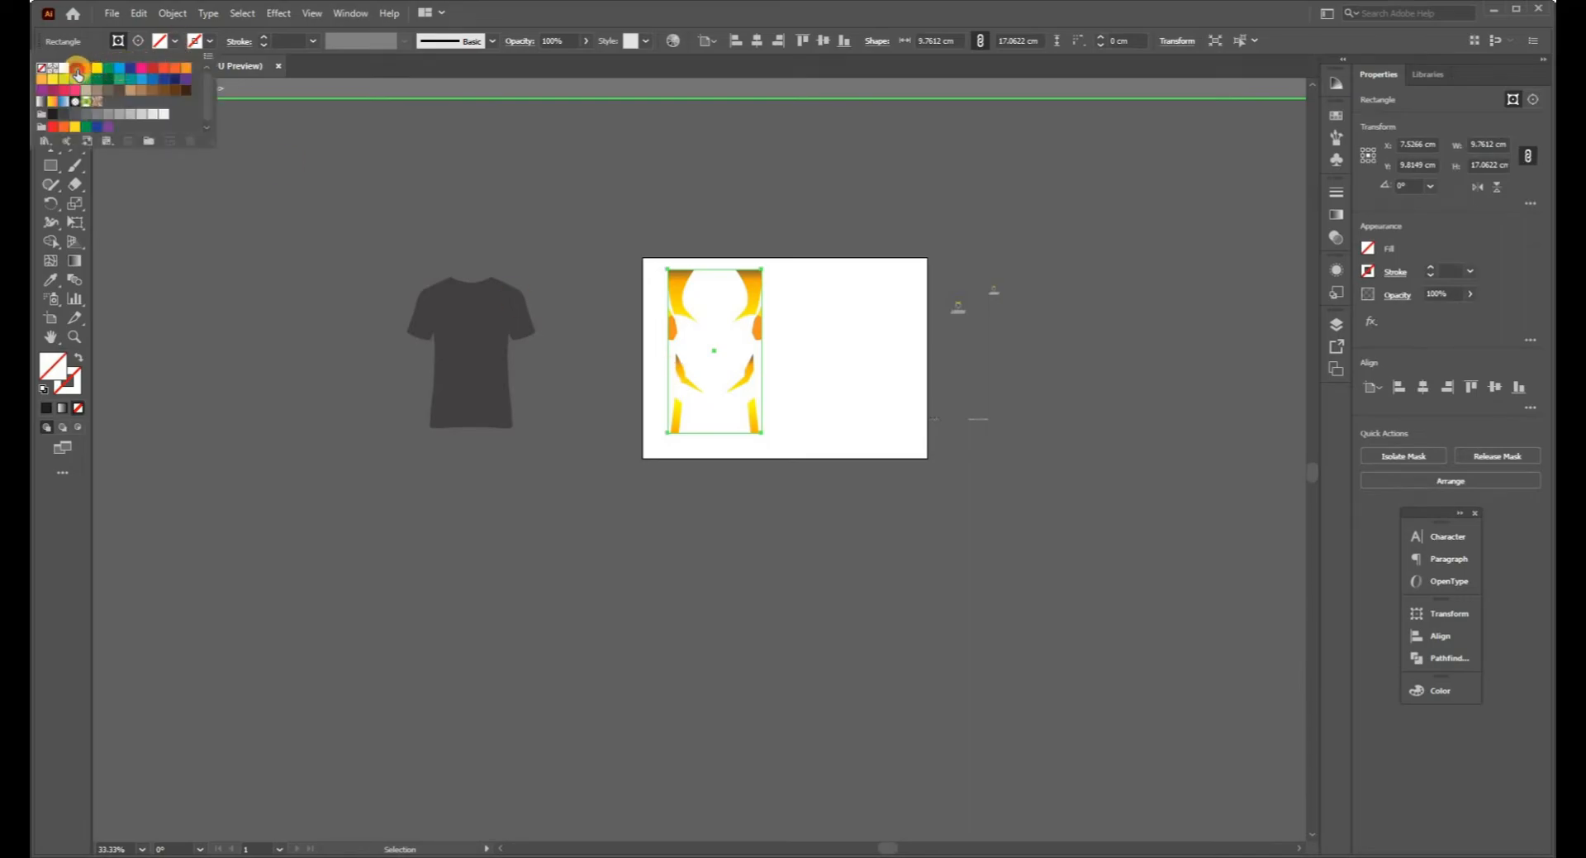
{"action": "left_click", "coordinate": [77, 70]}
{"action": "double_click", "coordinate": [201, 323]}
{"action": "left_click", "coordinate": [99, 88]}
Bring the logos and small texts onto the artboard beside the front panel and delete the black shirt shape
{"action": "key", "text": "z"}
{"action": "left_click_drag", "start_coordinate": [355, 207], "coordinate": [1126, 552]}
{"action": "key", "text": "v"}
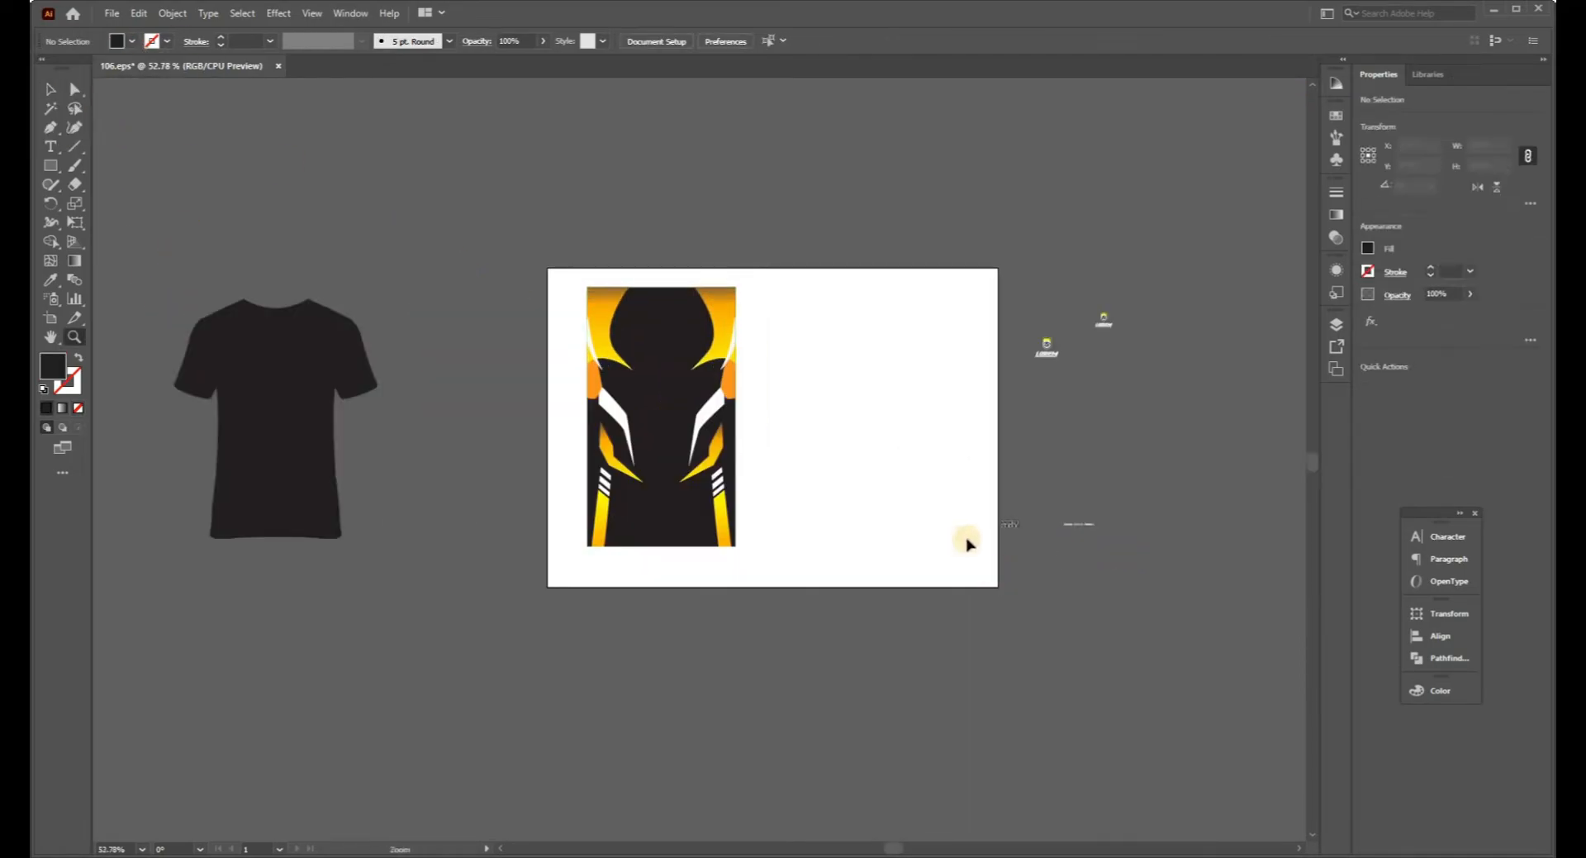
{"action": "left_click_drag", "start_coordinate": [967, 543], "coordinate": [1119, 310]}
{"action": "left_click_drag", "start_coordinate": [1045, 347], "coordinate": [823, 358]}
{"action": "left_click", "coordinate": [917, 459]}
{"action": "left_click", "coordinate": [247, 367]}
{"action": "key", "text": "Delete"}
{"action": "key", "text": "ctrl+a"}
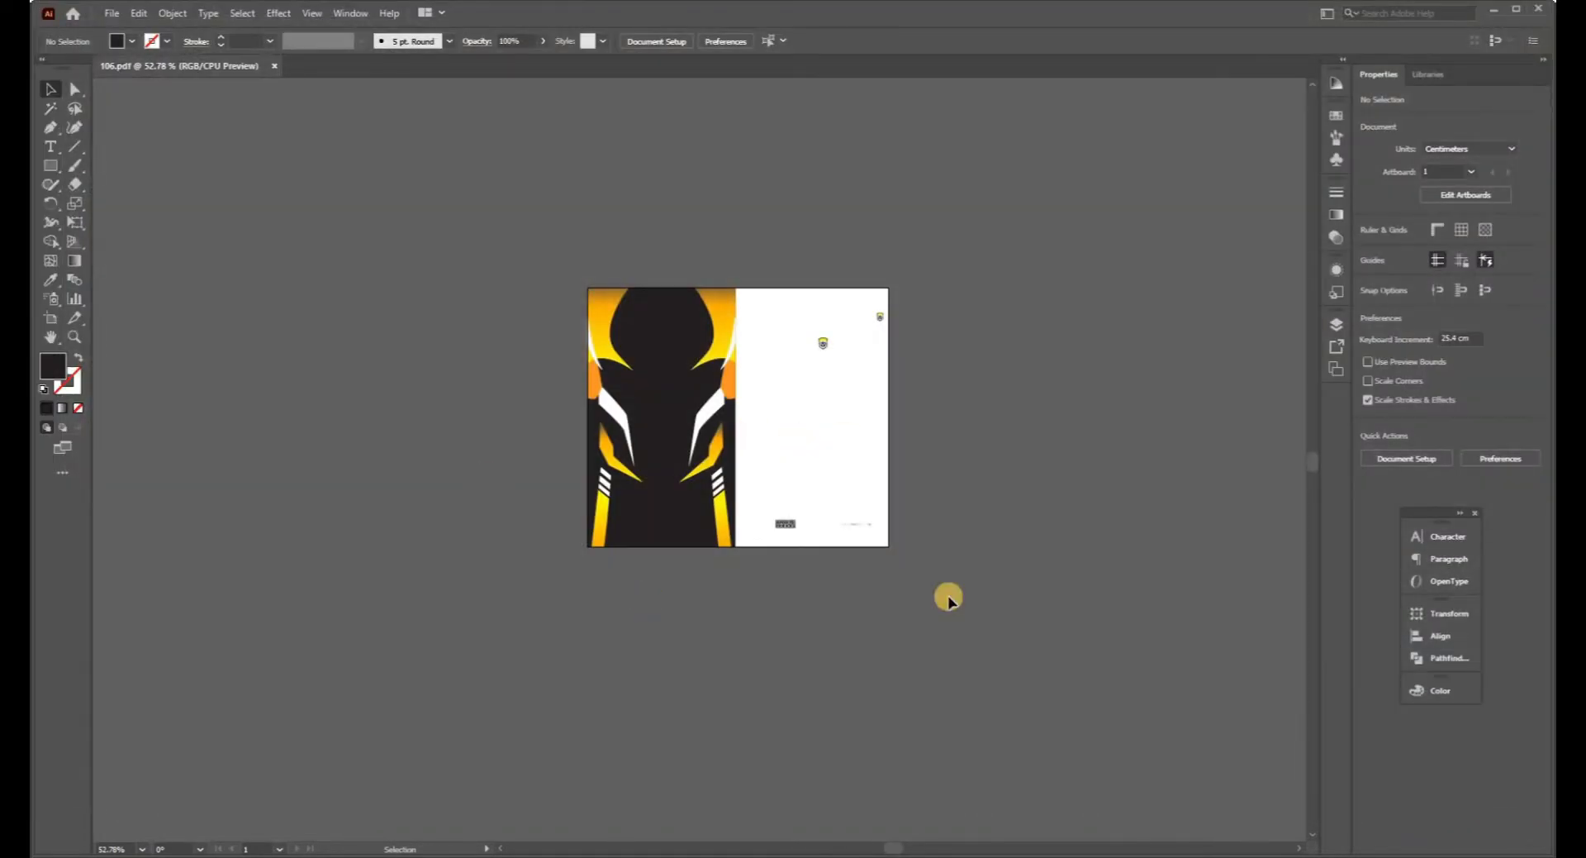
In 106.pdf, move the logos and small texts off the artboard and release the front panel's clipping mask
{"action": "left_click_drag", "start_coordinate": [949, 601], "coordinate": [773, 268]}
{"action": "left_click_drag", "start_coordinate": [823, 346], "coordinate": [1209, 346]}
{"action": "left_click", "coordinate": [1099, 429]}
{"action": "right_click", "coordinate": [736, 331]}
{"action": "left_click", "coordinate": [785, 468]}
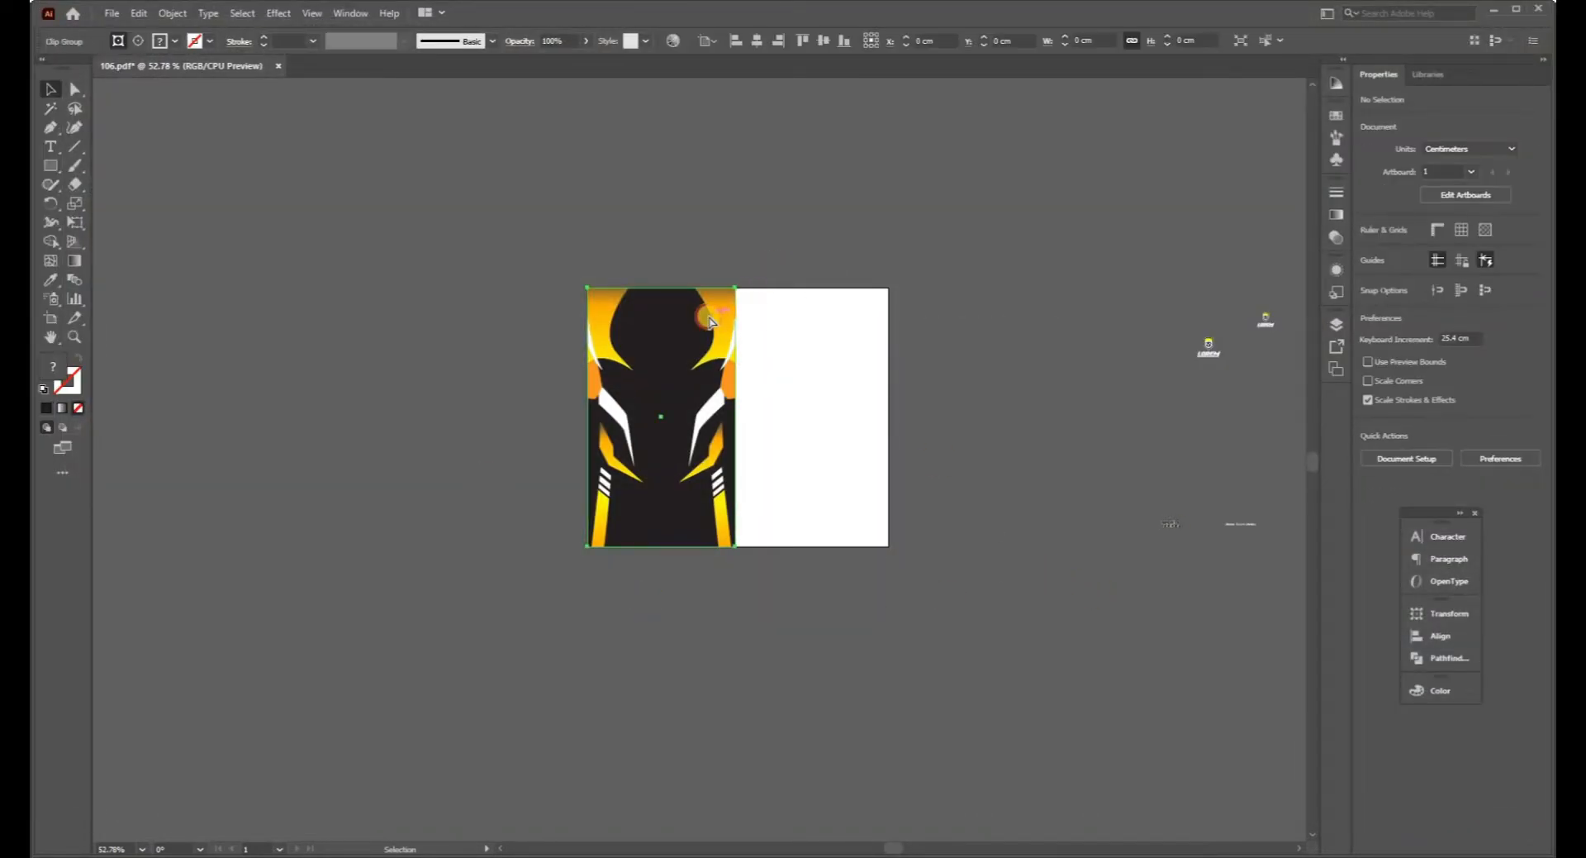
Move the black rectangle off the artwork, clear of the artboard
{"action": "left_click", "coordinate": [502, 251]}
{"action": "key", "text": "z"}
{"action": "left_click_drag", "start_coordinate": [502, 236], "coordinate": [885, 583]}
{"action": "key", "text": "v"}
{"action": "left_click", "coordinate": [749, 296]}
{"action": "key", "text": "ctrl+minus"}
{"action": "key", "text": "ctrl+minus"}
{"action": "key", "text": "ctrl+minus"}
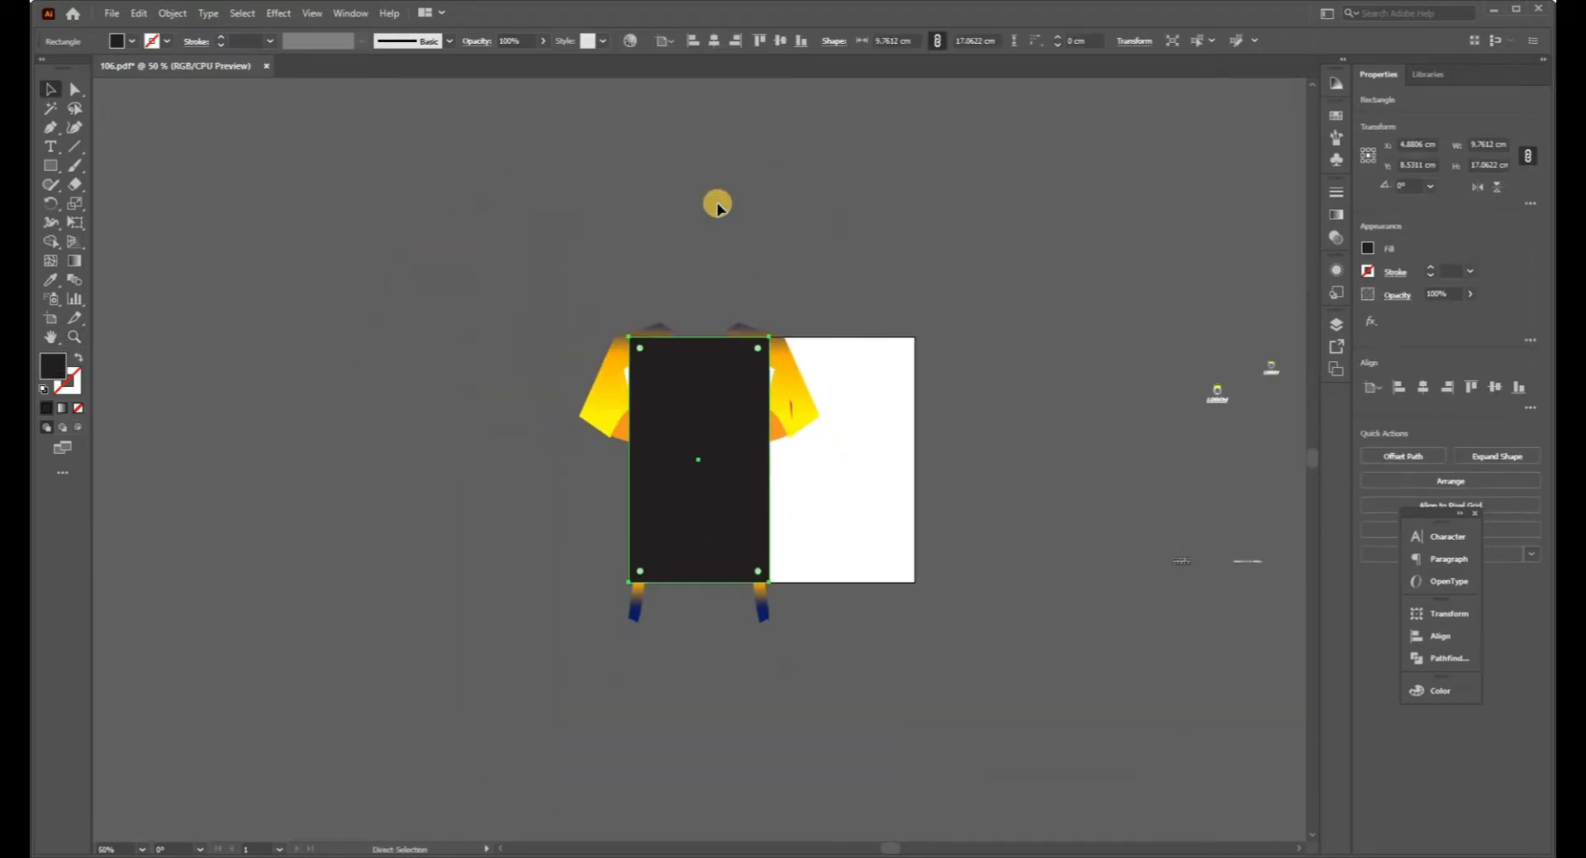
{"action": "key", "text": "Left"}
Move the logos and small texts back beside the coloured front artwork
{"action": "left_click", "coordinate": [1126, 322]}
{"action": "left_click_drag", "start_coordinate": [1127, 322], "coordinate": [1285, 599]}
{"action": "key", "text": "Left"}
Fit the artboard to the coloured artwork and logos, and delete the black rectangle
{"action": "left_click", "coordinate": [1090, 681]}
{"action": "left_click_drag", "start_coordinate": [1091, 681], "coordinate": [485, 238]}
{"action": "key", "text": "ctrl+shift+f"}
{"action": "left_click", "coordinate": [494, 240]}
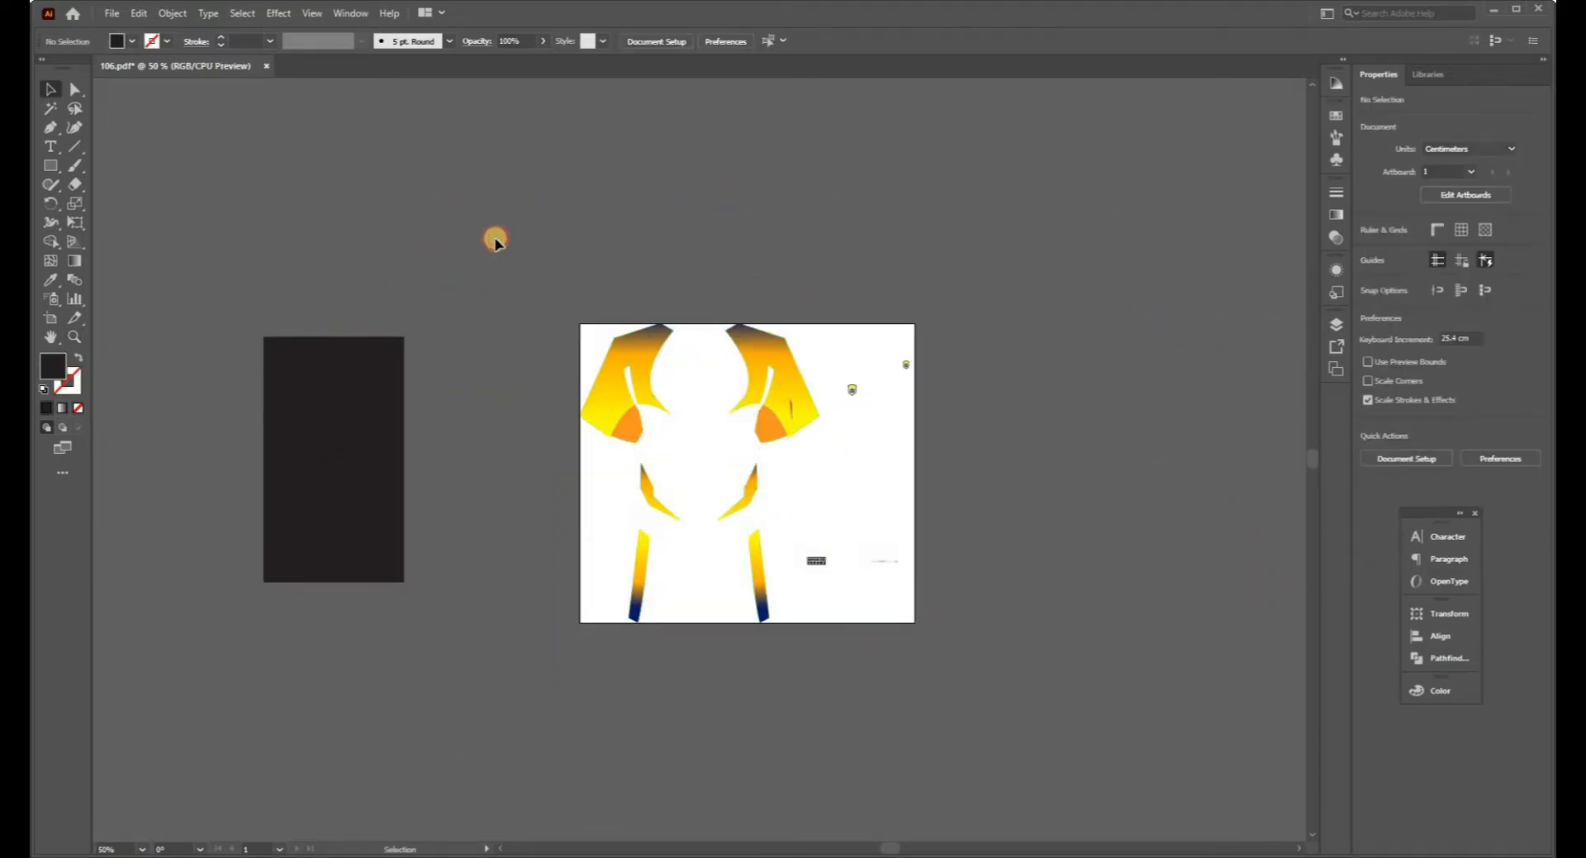
{"action": "left_click", "coordinate": [388, 391]}
{"action": "key", "text": "Delete"}
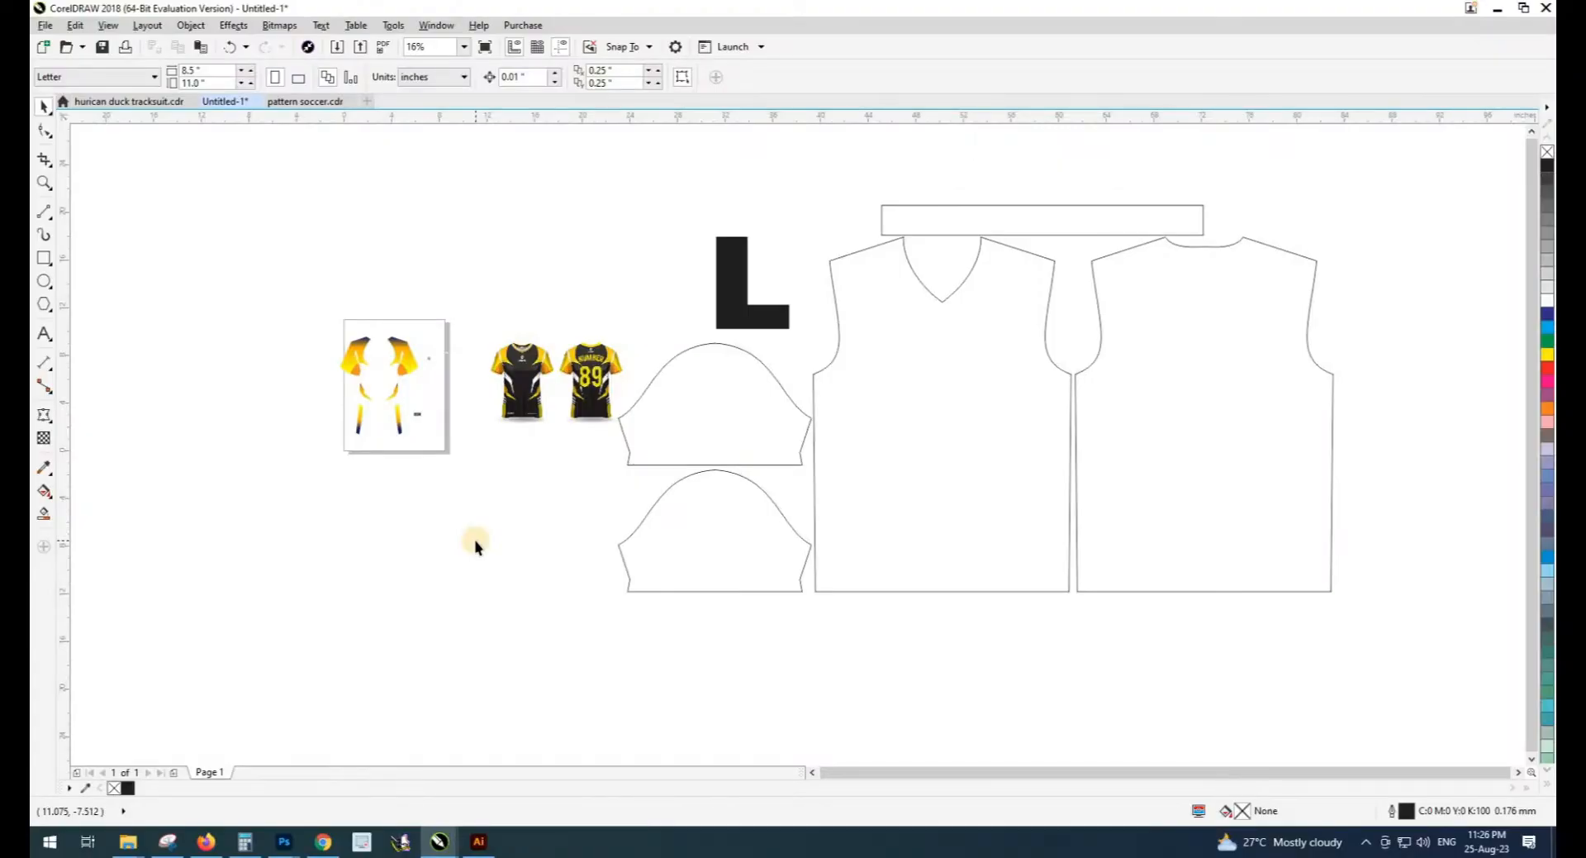
Switch to CorelDRAW and move the jersey mockup image to the far side of the pattern pieces
{"action": "left_click", "coordinate": [556, 407]}
{"action": "left_click_drag", "start_coordinate": [479, 404], "coordinate": [1033, 415]}
Scale the imported front artwork to about 400% and place it below the pattern pieces
{"action": "left_click", "coordinate": [459, 373]}
{"action": "key", "text": "shift+F9"}
{"action": "left_click", "coordinate": [464, 369]}
{"action": "left_click_drag", "start_coordinate": [514, 348], "coordinate": [595, 281]}
{"action": "left_click_drag", "start_coordinate": [510, 333], "coordinate": [825, 555]}
{"action": "key", "text": "shift+F9"}
{"action": "key", "text": "shift+F9"}
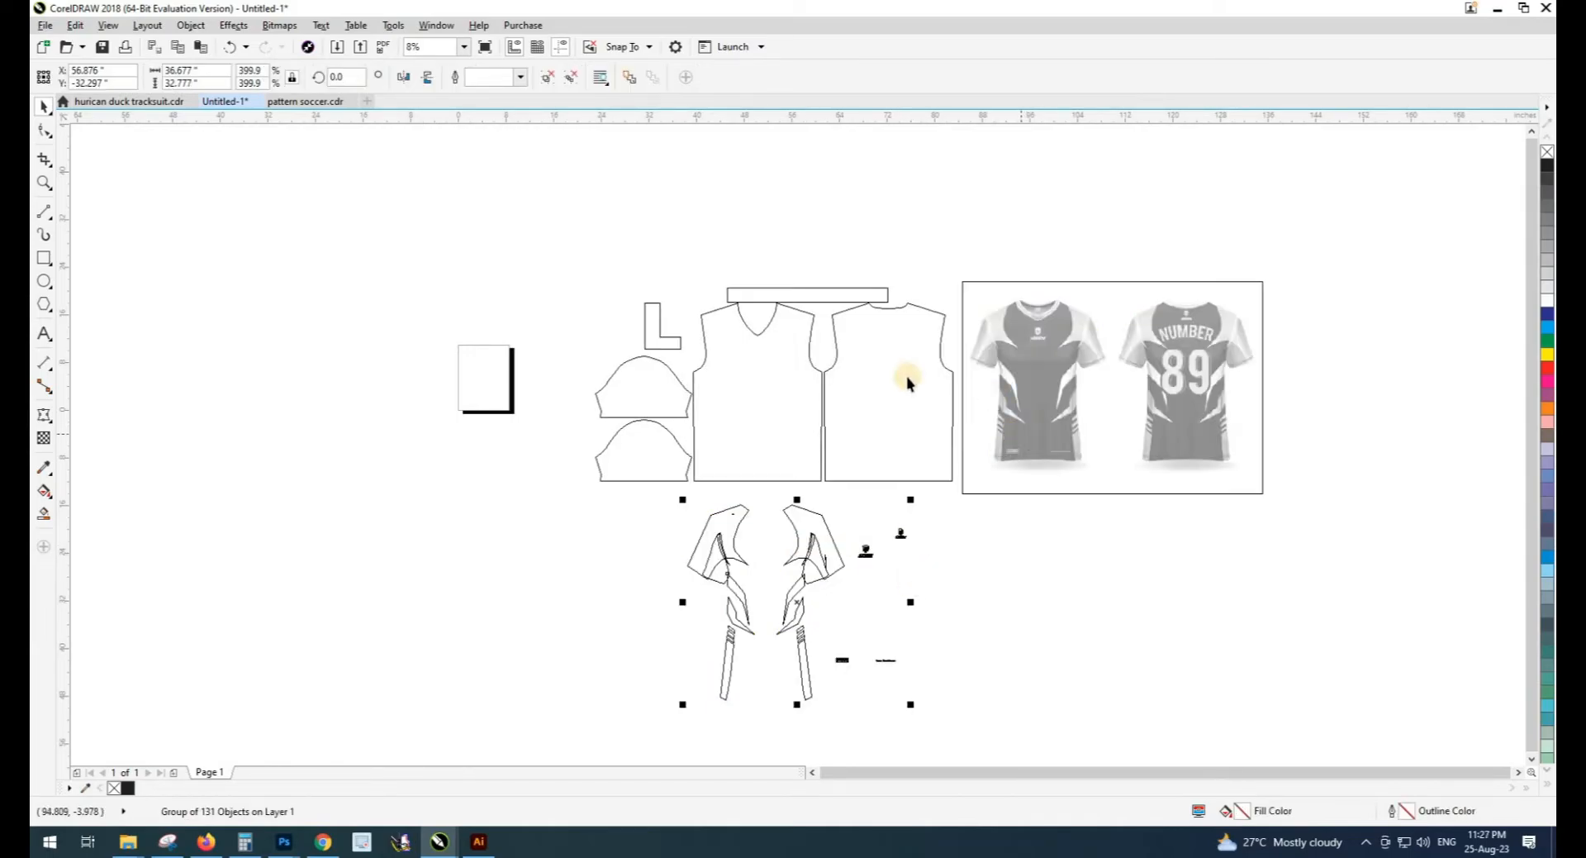
Ungroup the imported artwork and move the small text marks away from the coloured shapes
{"action": "key", "text": "shift+F9"}
{"action": "key", "text": "ctrl+u"}
{"action": "left_click", "coordinate": [933, 633]}
{"action": "key", "text": "shift+F9"}
{"action": "left_click_drag", "start_coordinate": [827, 570], "coordinate": [1023, 593]}
{"action": "left_click", "coordinate": [709, 472]}
Draw a 21.634 x 29.76 inch rectangle around the front pattern and move it down beside the coloured artwork
{"action": "key", "text": "shift+F9"}
{"action": "key", "text": "shift+F9"}
{"action": "left_click", "coordinate": [759, 336]}
{"action": "double_click", "coordinate": [44, 258], "text": "shift"}
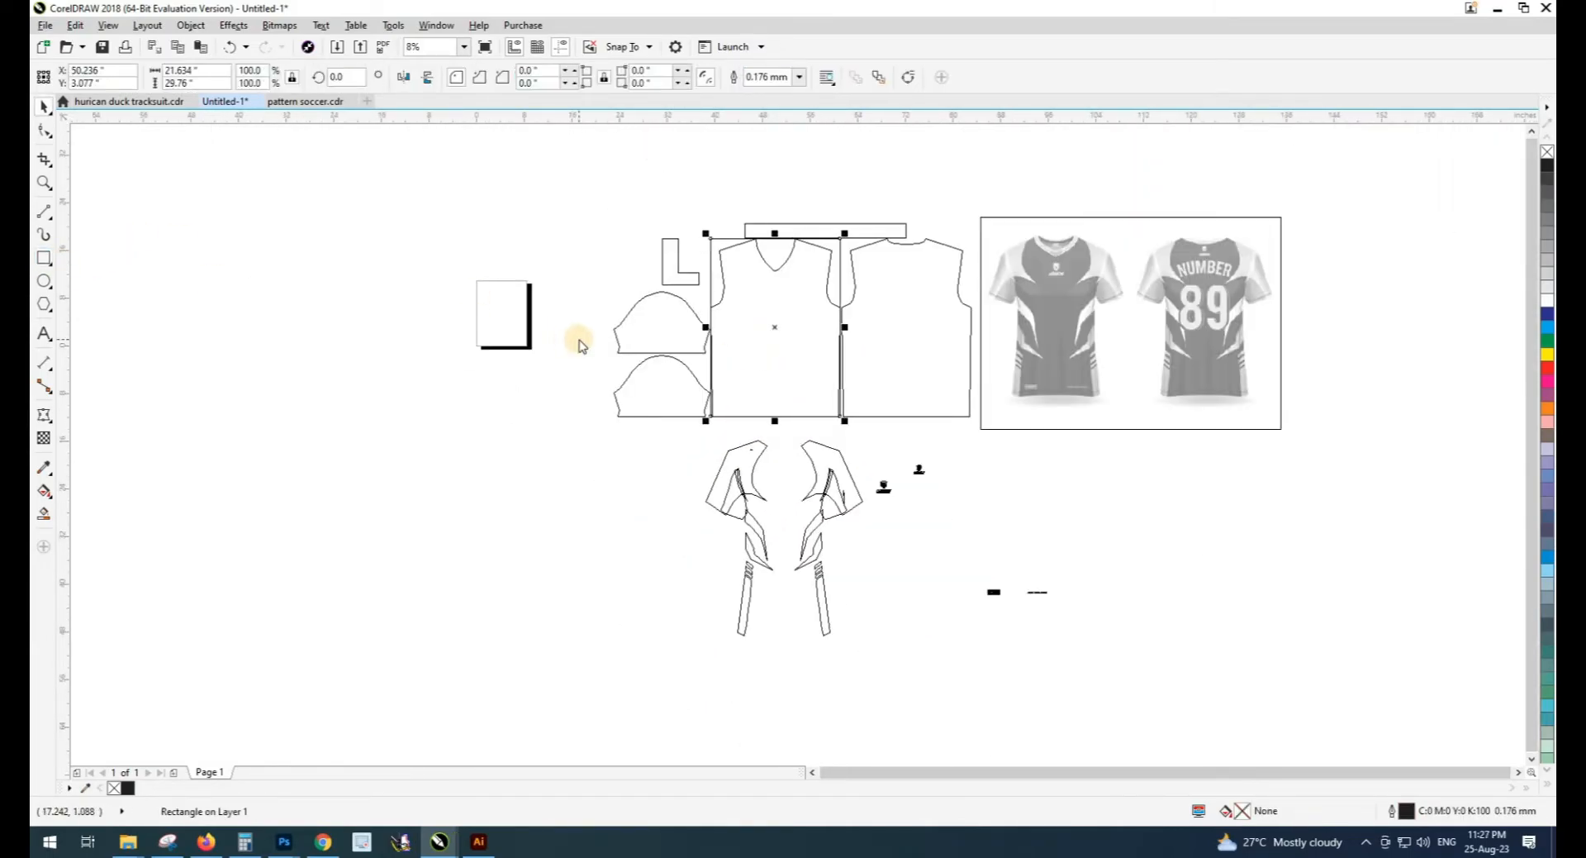
{"action": "key", "text": "shift+F2"}
{"action": "scroll", "coordinate": [728, 231], "scroll_direction": "up", "scroll_amount": 3}
{"action": "key", "text": "shift+F9"}
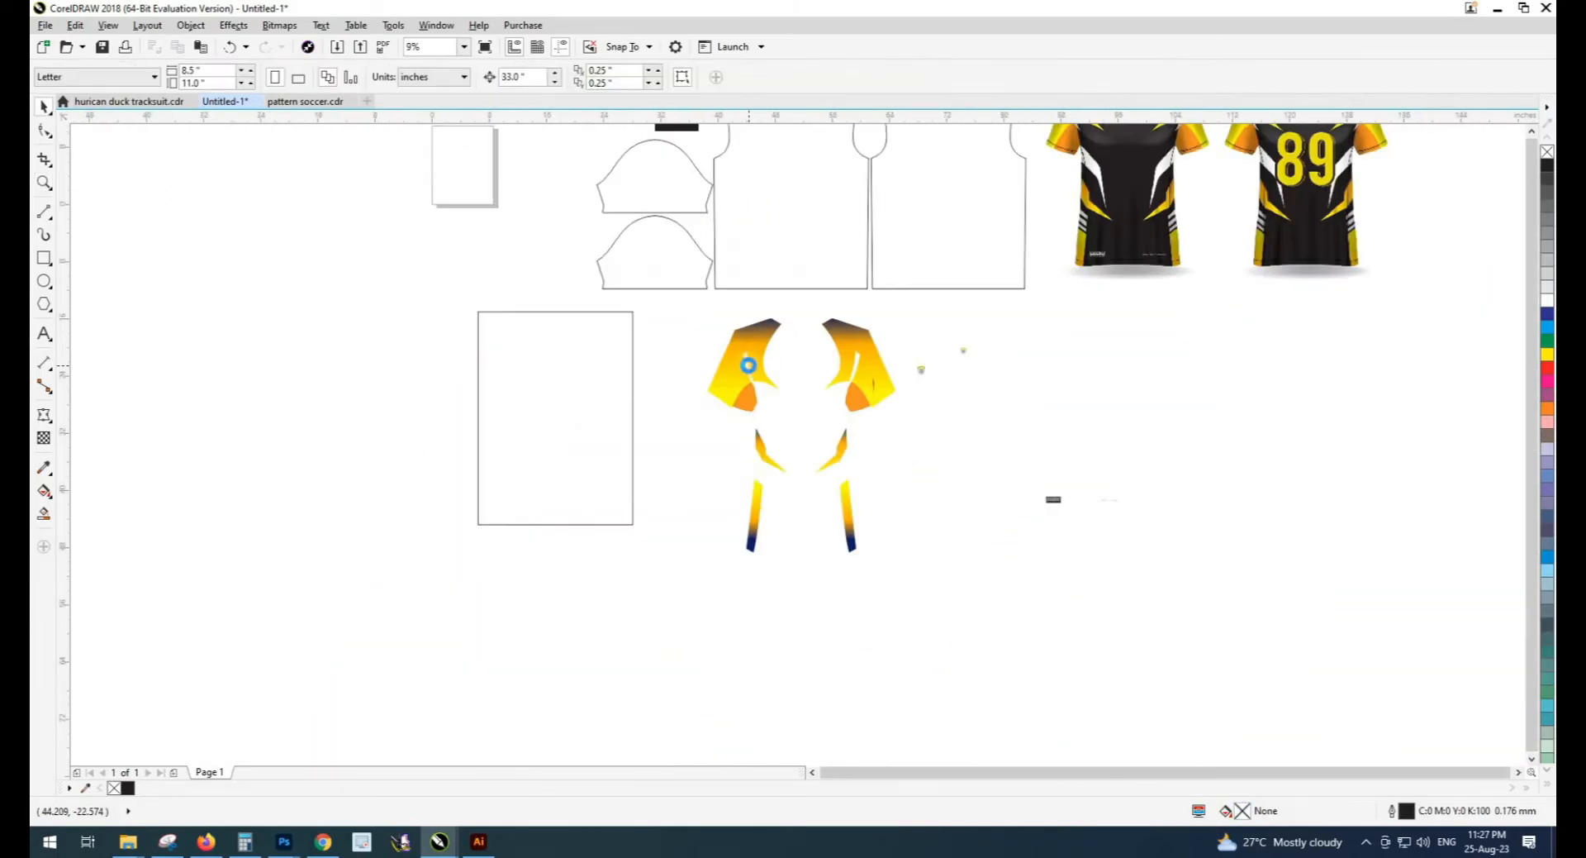
Move the white sleeve stripes 33 inches away from the coloured artwork
{"action": "key", "text": "shift+F9"}
{"action": "scroll", "coordinate": [748, 365], "scroll_direction": "up", "scroll_amount": 2}
{"action": "left_click", "coordinate": [748, 365]}
{"action": "left_click", "coordinate": [1185, 357], "text": "shift"}
{"action": "scroll", "coordinate": [1006, 383], "scroll_direction": "down", "scroll_amount": 1}
{"action": "key", "text": "Right"}
{"action": "left_click", "coordinate": [813, 472]}
Center the front artwork on the rectangle and PowerClip it inside
{"action": "key", "text": "shift+F9"}
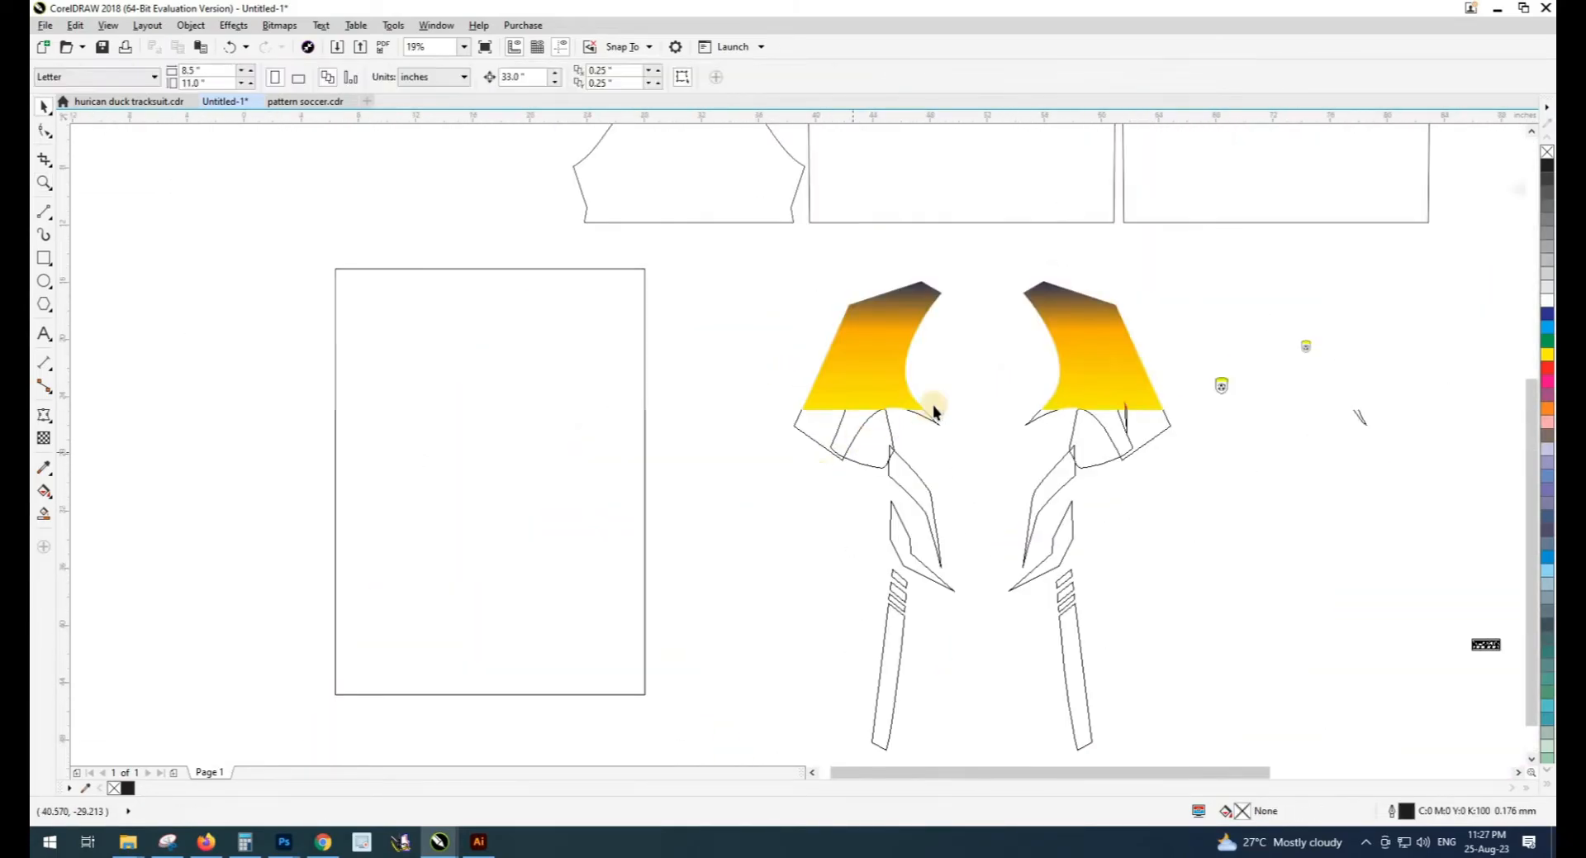
{"action": "scroll", "coordinate": [958, 414], "scroll_direction": "down", "scroll_amount": 2}
{"action": "left_click_drag", "start_coordinate": [1090, 346], "coordinate": [1090, 341]}
{"action": "left_click_drag", "start_coordinate": [1022, 376], "coordinate": [782, 469]}
{"action": "key", "text": "c"}
{"action": "key", "text": "e"}
{"action": "left_click", "coordinate": [863, 443]}
{"action": "left_click", "coordinate": [816, 566]}
{"action": "scroll", "coordinate": [810, 537], "scroll_direction": "down", "scroll_amount": 1}
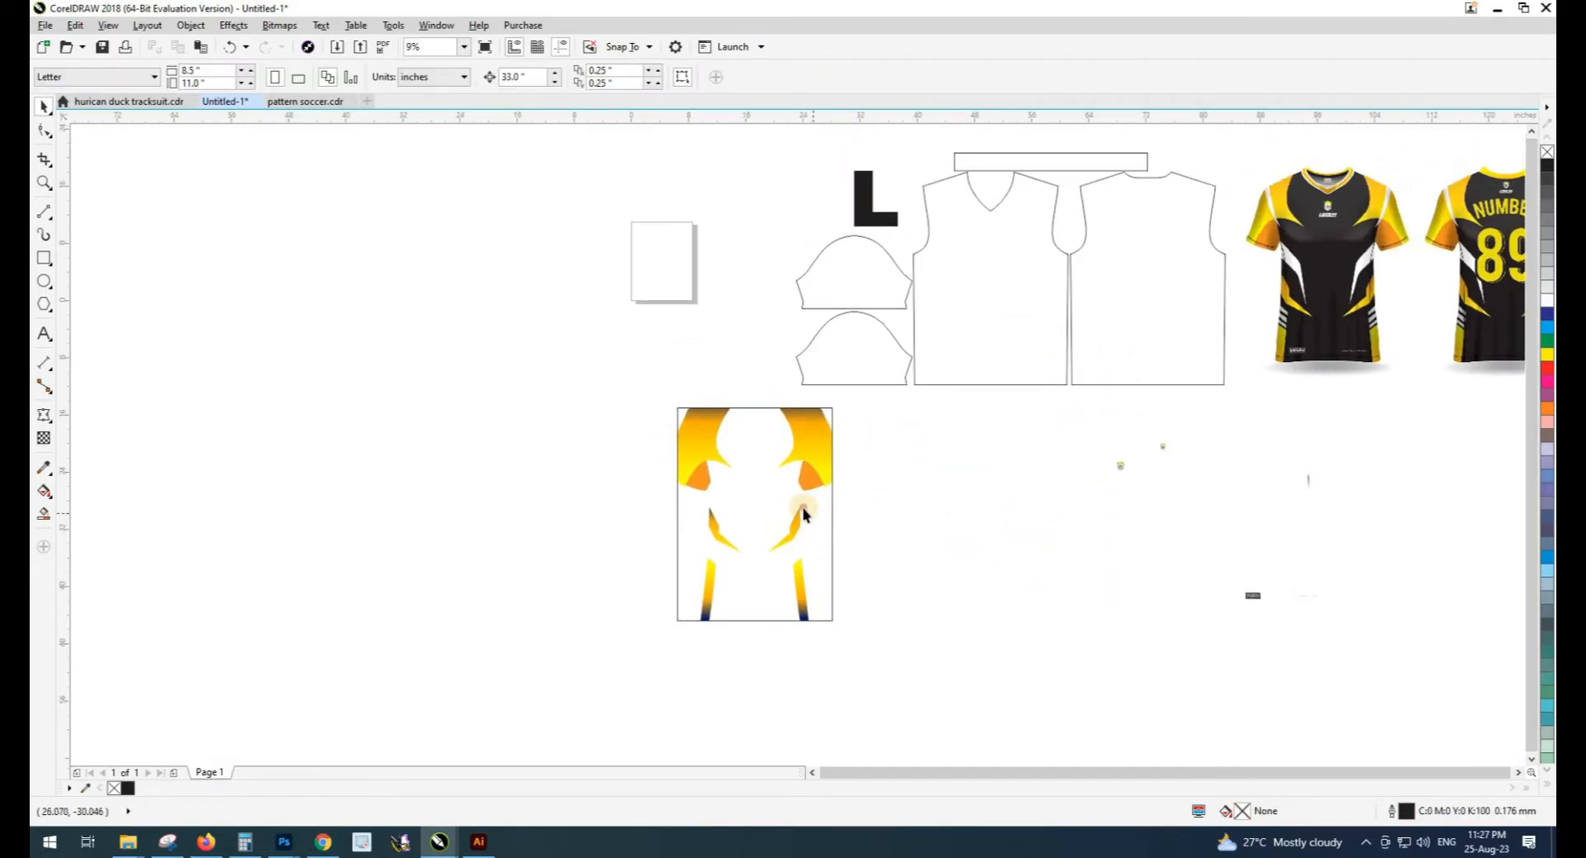
Move the clipped artwork 33 inches right and up onto the front pattern and PowerClip it into the pattern
{"action": "left_click", "coordinate": [802, 508]}
{"action": "key", "text": "Right"}
{"action": "key", "text": "Up"}
{"action": "scroll", "coordinate": [961, 440], "scroll_direction": "up", "scroll_amount": 2}
{"action": "scroll", "coordinate": [963, 471], "scroll_direction": "up", "scroll_amount": 2}
{"action": "left_click", "coordinate": [962, 471]}
{"action": "left_click", "coordinate": [800, 547]}
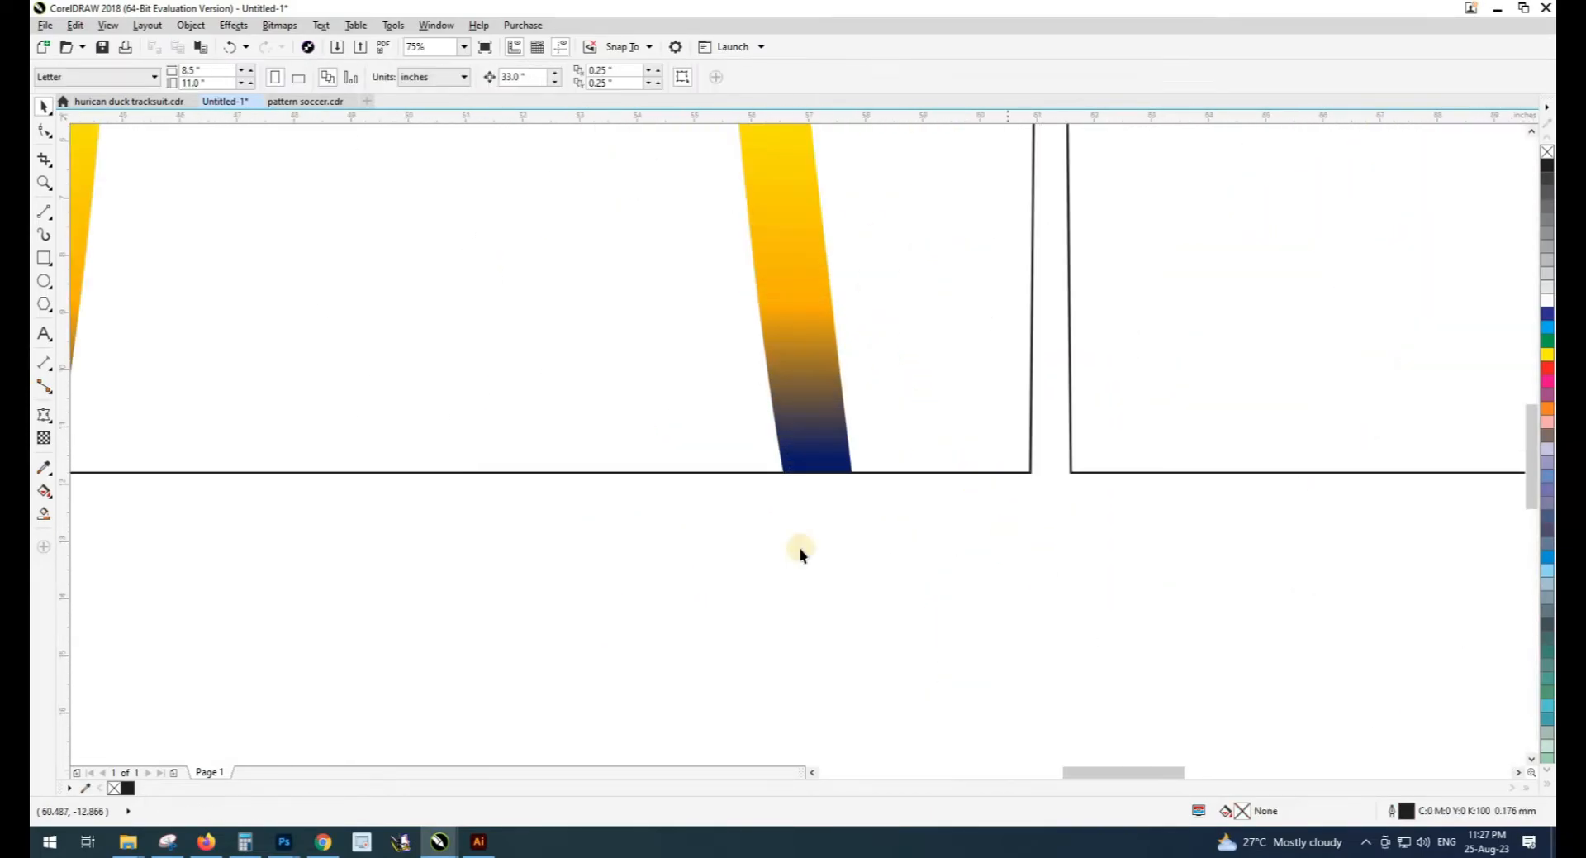
Fill the front and back pattern pieces with black
{"action": "scroll", "coordinate": [800, 547], "scroll_direction": "down", "scroll_amount": 3}
{"action": "left_click", "coordinate": [830, 499]}
{"action": "left_click", "coordinate": [871, 483], "text": "shift"}
{"action": "left_click", "coordinate": [1548, 165]}
{"action": "left_click", "coordinate": [1328, 211]}
{"action": "scroll", "coordinate": [779, 400], "scroll_direction": "up", "scroll_amount": 1}
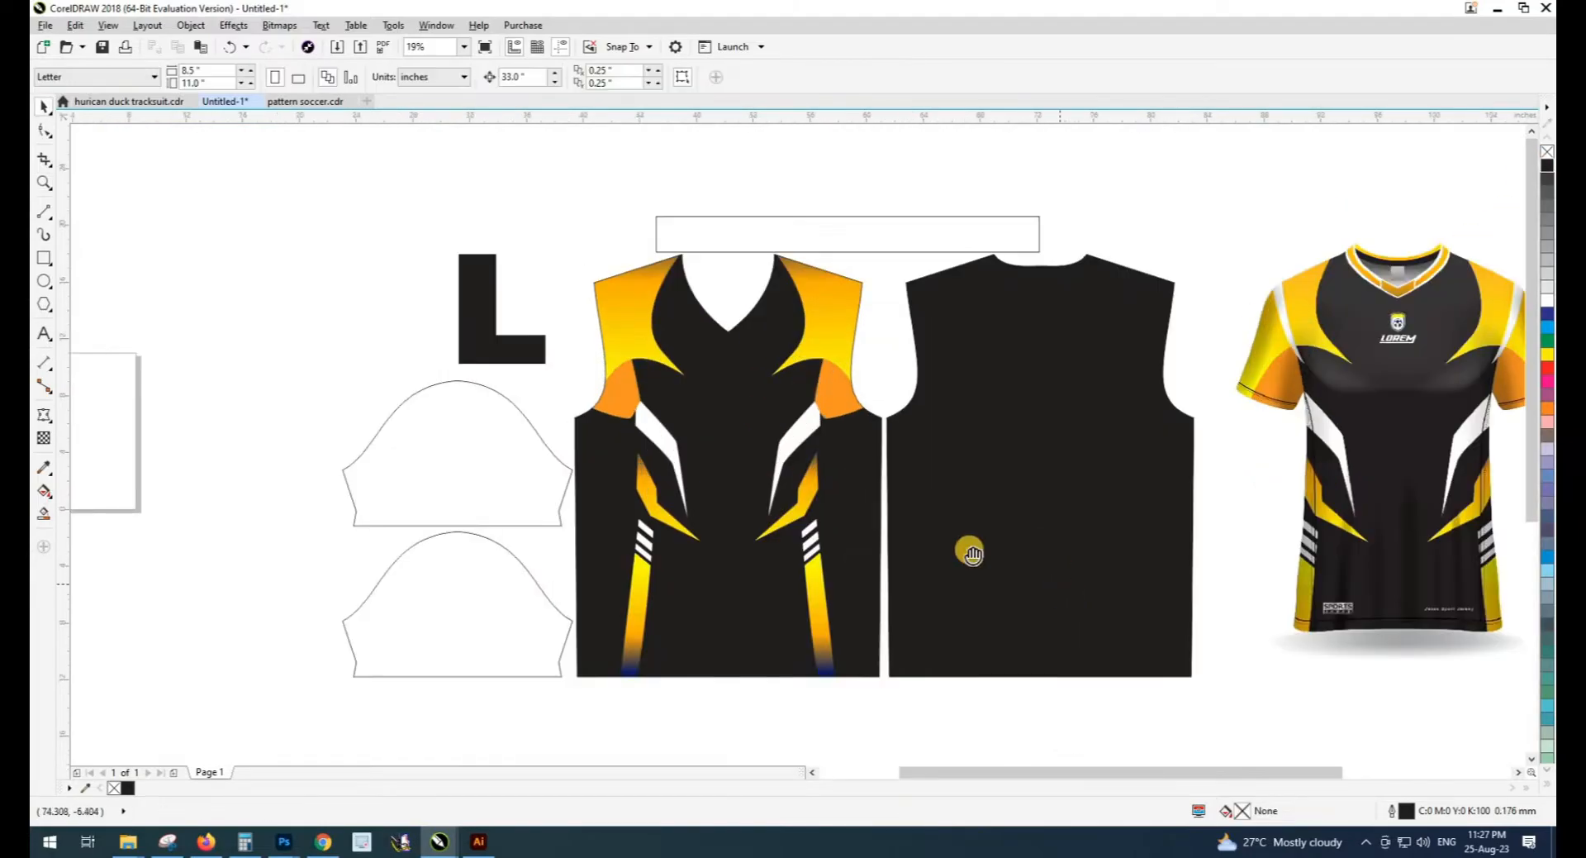
{"action": "scroll", "coordinate": [972, 549], "scroll_direction": "right", "scroll_amount": 1}
Move the jersey mockup image over the back pattern, closer to the front pattern
{"action": "left_click", "coordinate": [626, 504]}
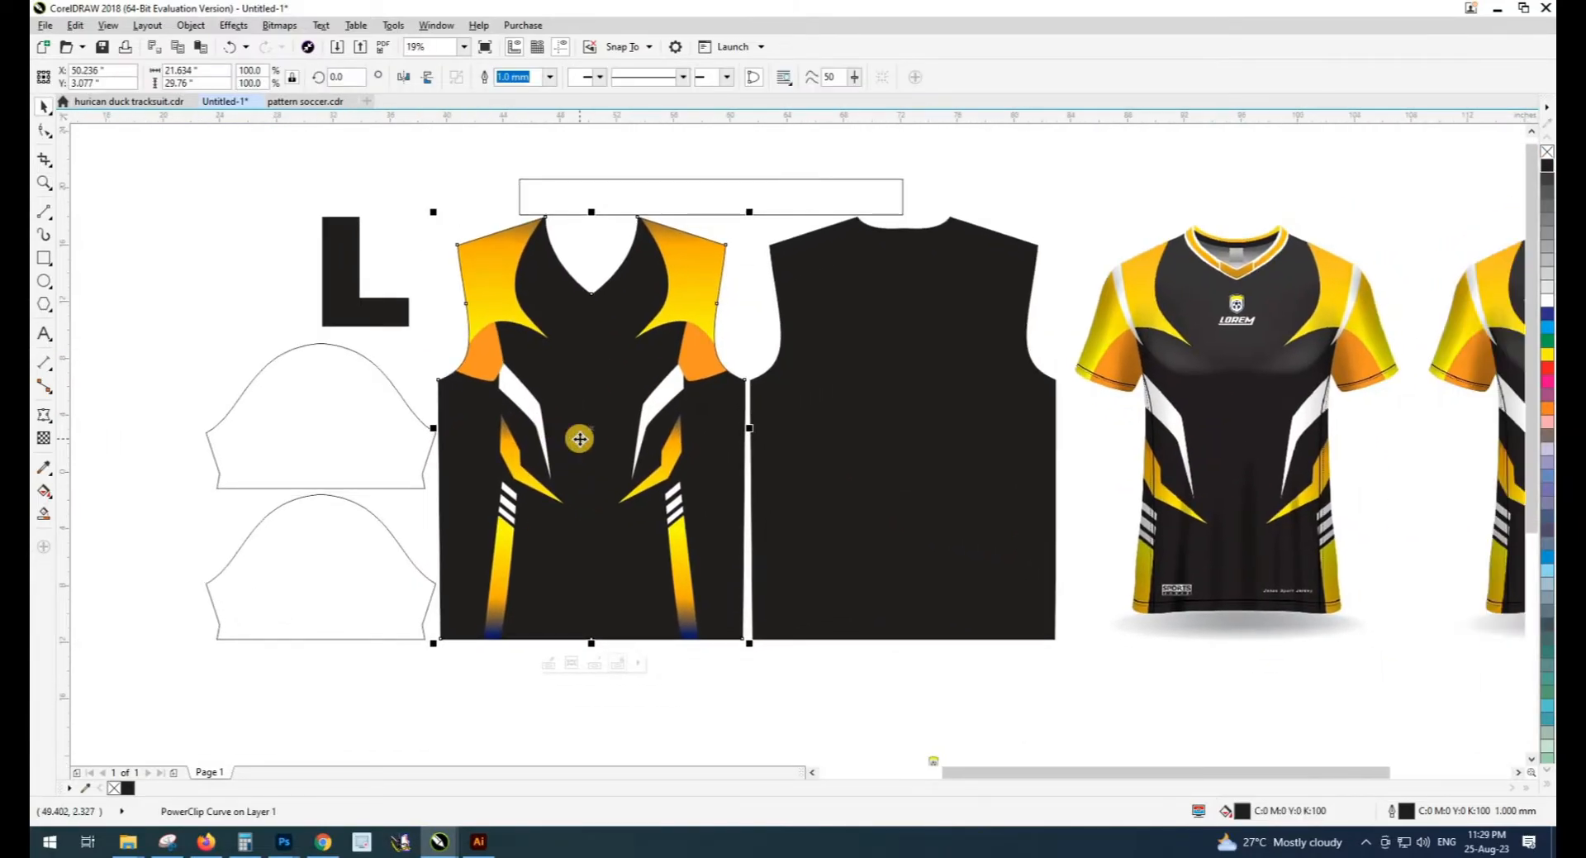
{"action": "left_click", "coordinate": [1224, 521]}
{"action": "left_click_drag", "start_coordinate": [1223, 521], "coordinate": [919, 522]}
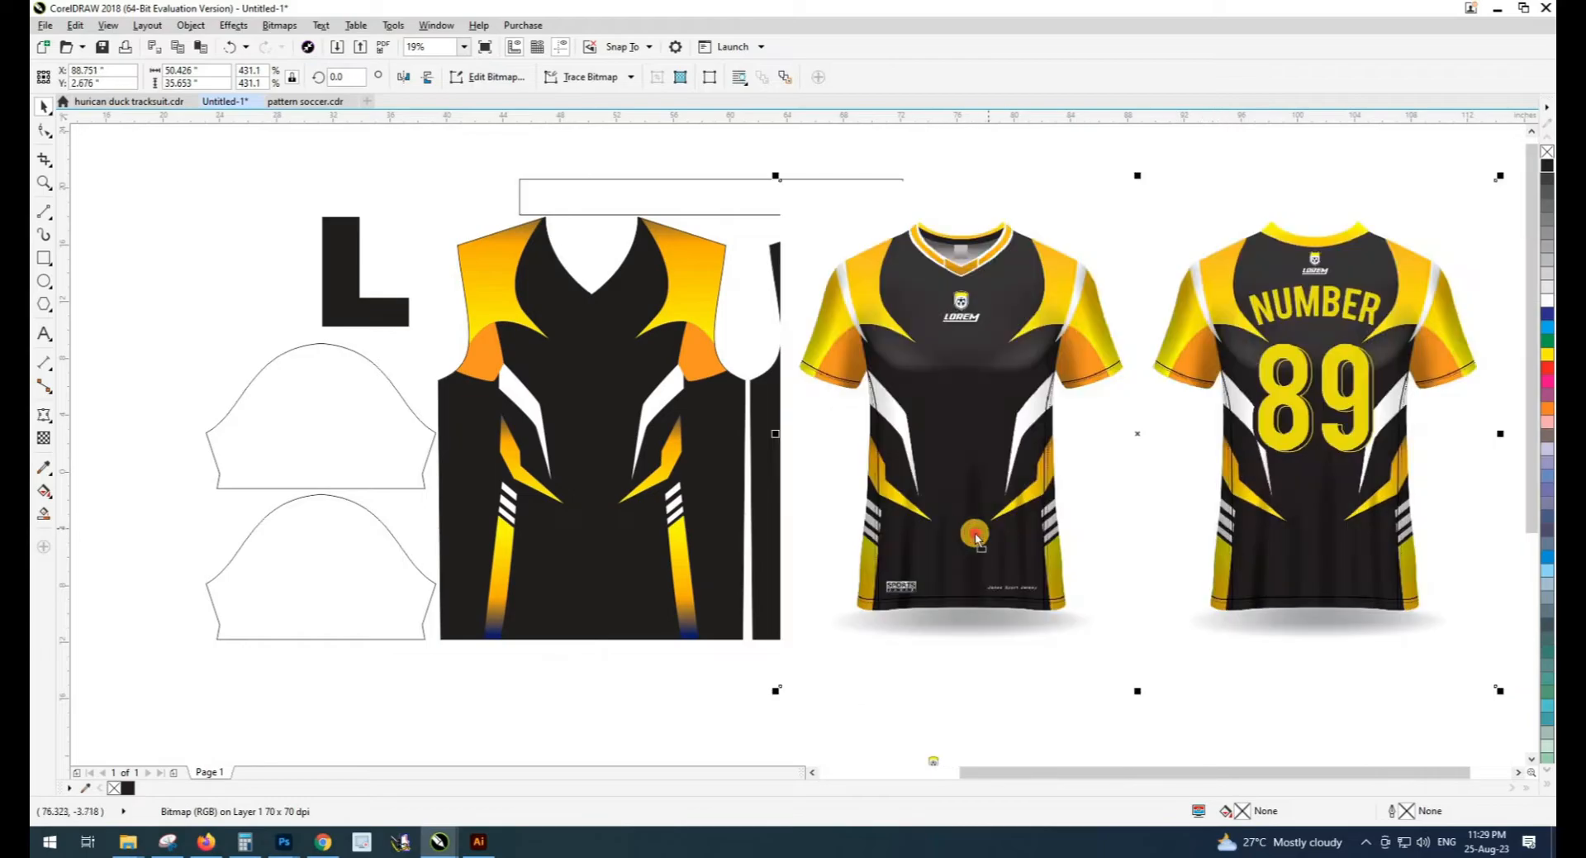
Open the front pattern's PowerClip contents, extract the artwork from the inner rectangle and delete that rectangle
{"action": "double_click", "coordinate": [657, 519]}
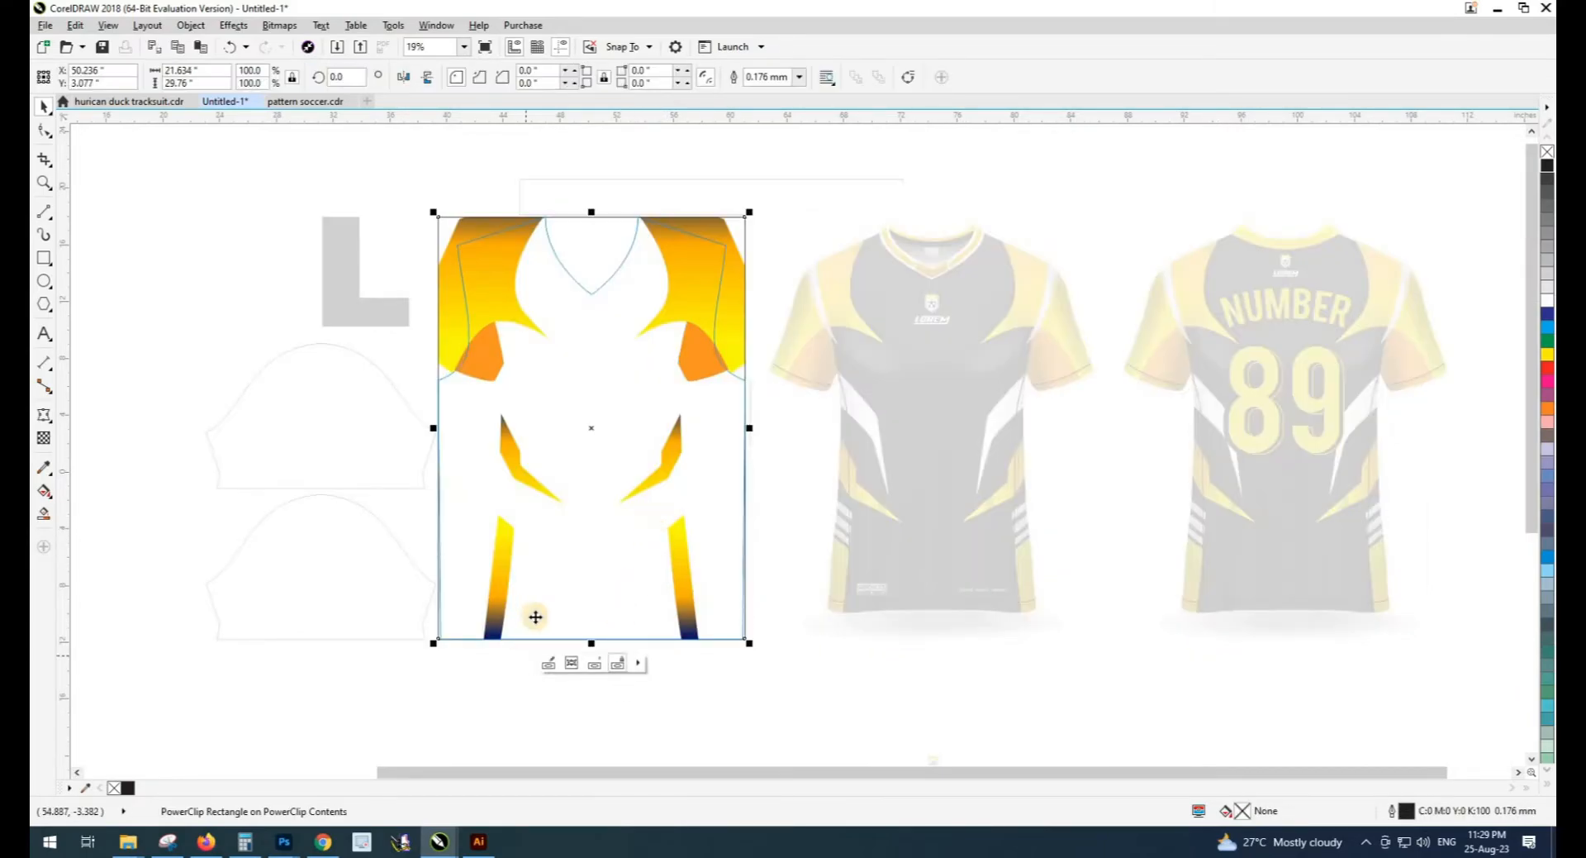
{"action": "left_click", "coordinate": [130, 788]}
{"action": "scroll", "coordinate": [690, 539], "scroll_direction": "up", "scroll_amount": 1}
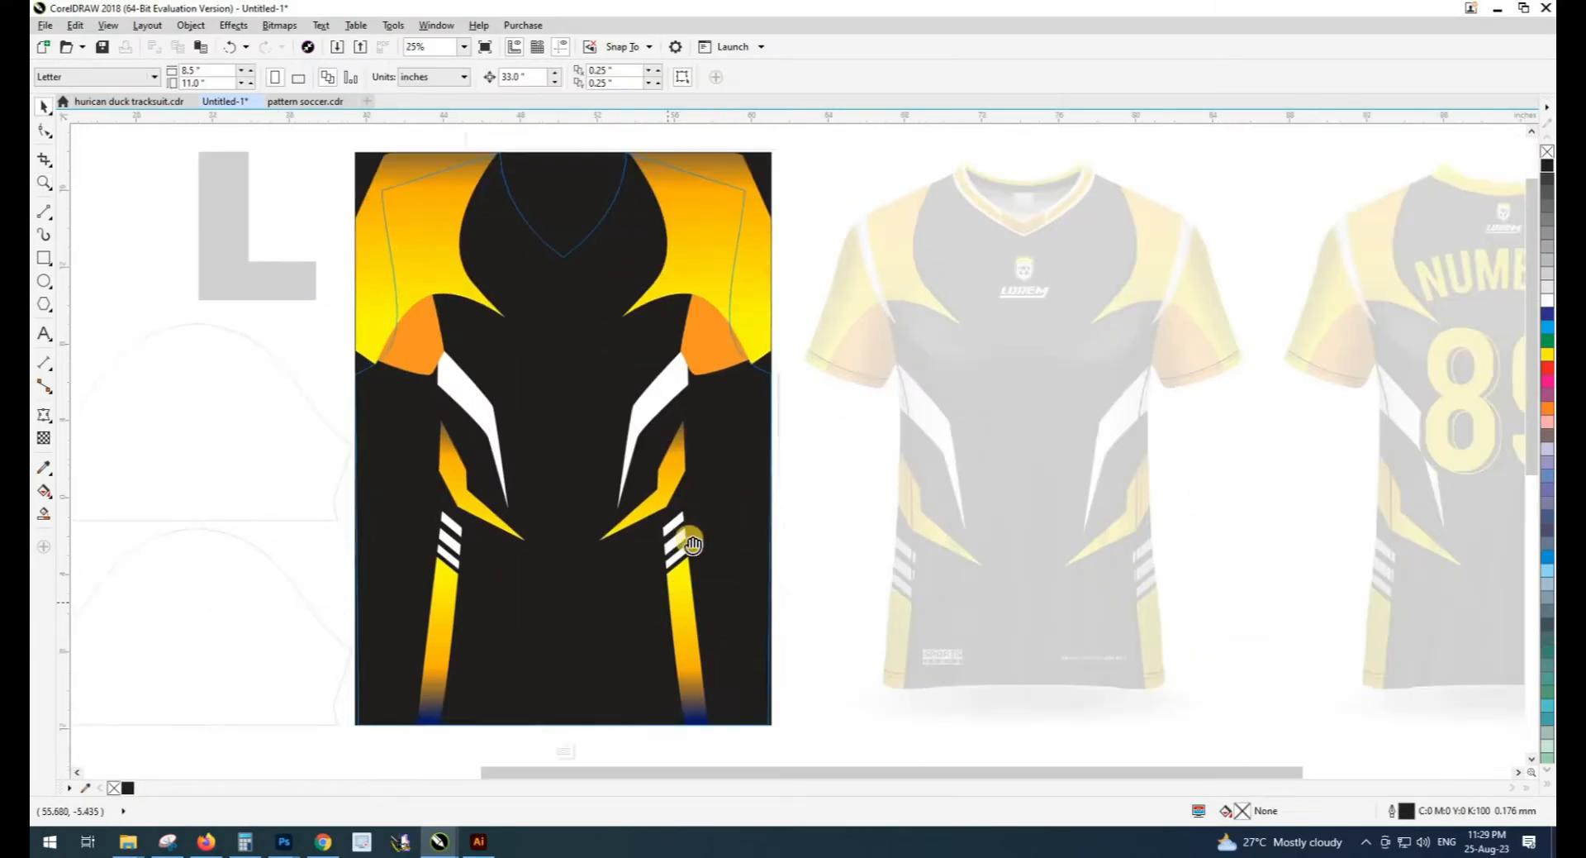
{"action": "key", "text": "Delete"}
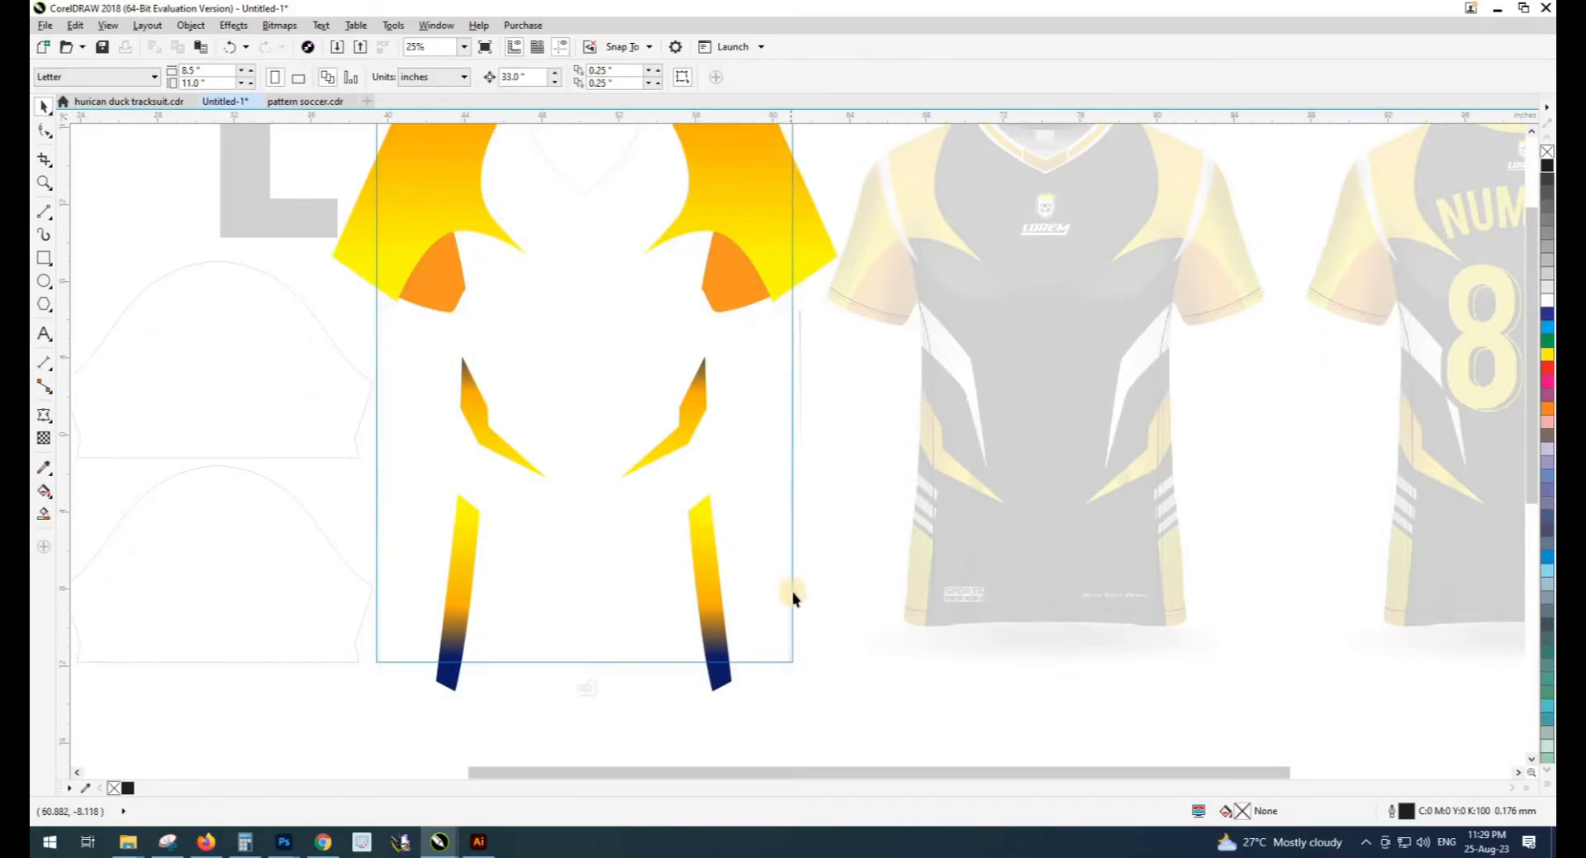
Delete the two orange armhole patches from the front artwork
{"action": "left_click", "coordinate": [710, 593]}
{"action": "key", "text": "shift+F9"}
{"action": "left_click", "coordinate": [638, 698]}
{"action": "left_click", "coordinate": [719, 679]}
{"action": "left_click", "coordinate": [747, 695]}
{"action": "left_click", "coordinate": [736, 289]}
{"action": "key", "text": "Delete"}
{"action": "left_click", "coordinate": [447, 279]}
{"action": "key", "text": "Delete"}
Move the right-hand white and gold waist shapes outward to the front pattern's side edge
{"action": "left_click", "coordinate": [691, 404]}
{"action": "left_click", "coordinate": [697, 337], "text": "shift"}
{"action": "left_click_drag", "start_coordinate": [697, 337], "coordinate": [773, 355]}
Move the right-hand stripes and long side strip outward and down onto the front pattern's side edge
{"action": "scroll", "coordinate": [748, 463], "scroll_direction": "down", "scroll_amount": 2}
{"action": "left_click_drag", "start_coordinate": [671, 649], "coordinate": [742, 378]}
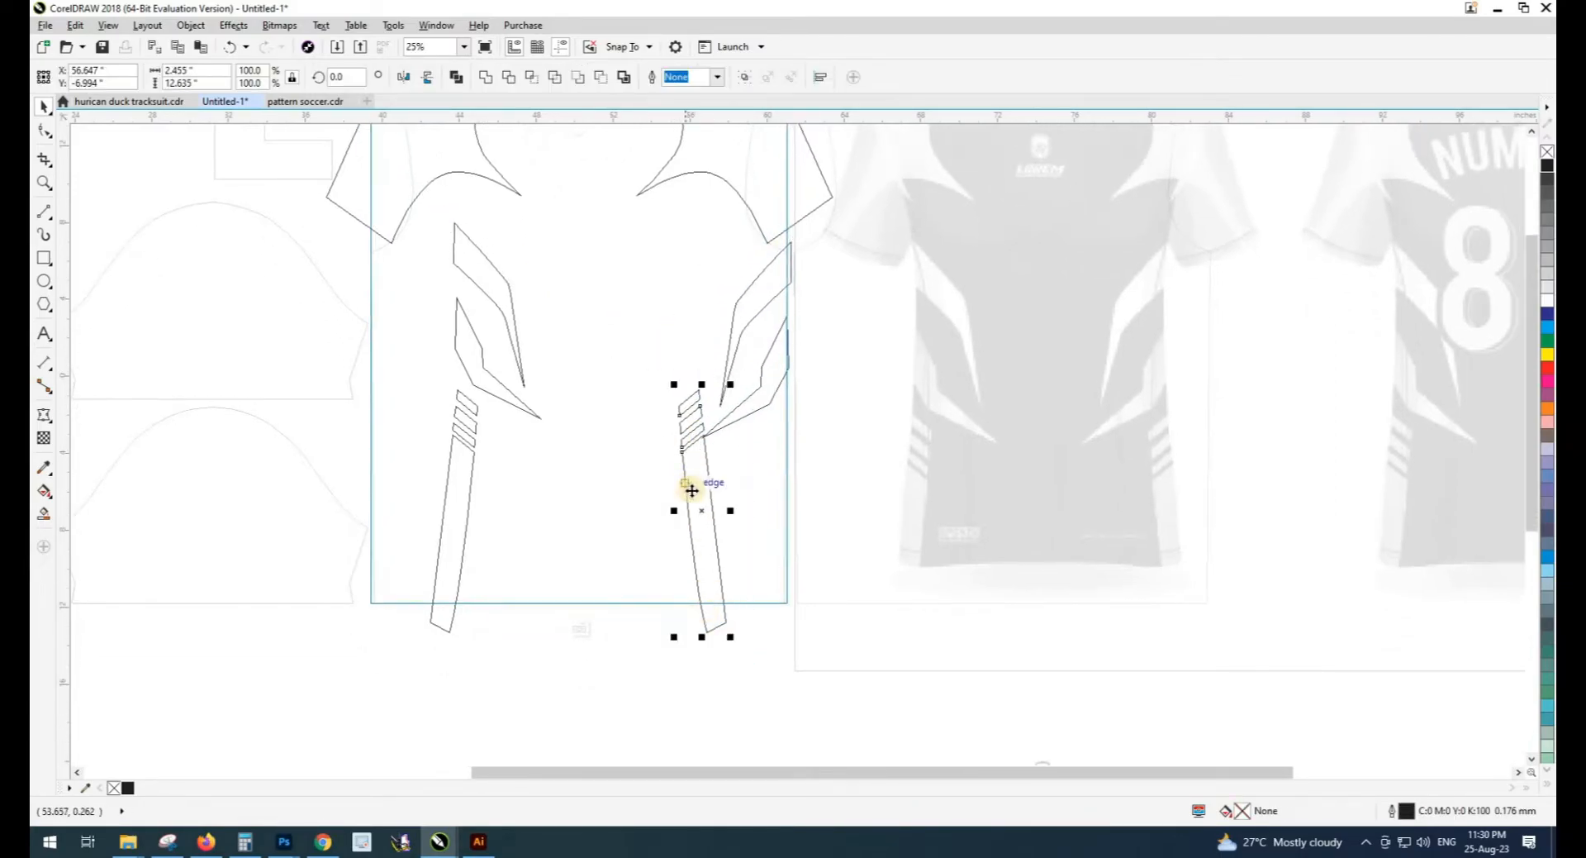
{"action": "left_click_drag", "start_coordinate": [691, 488], "coordinate": [703, 532]}
{"action": "scroll", "coordinate": [715, 447], "scroll_direction": "up", "scroll_amount": 1}
{"action": "left_click_drag", "start_coordinate": [704, 425], "coordinate": [717, 453]}
{"action": "left_click_drag", "start_coordinate": [861, 390], "coordinate": [862, 400]}
{"action": "scroll", "coordinate": [862, 399], "scroll_direction": "up", "scroll_amount": 1}
{"action": "scroll", "coordinate": [864, 402], "scroll_direction": "down", "scroll_amount": 1}
{"action": "scroll", "coordinate": [866, 483], "scroll_direction": "down", "scroll_amount": 1}
{"action": "scroll", "coordinate": [874, 607], "scroll_direction": "up", "scroll_amount": 1}
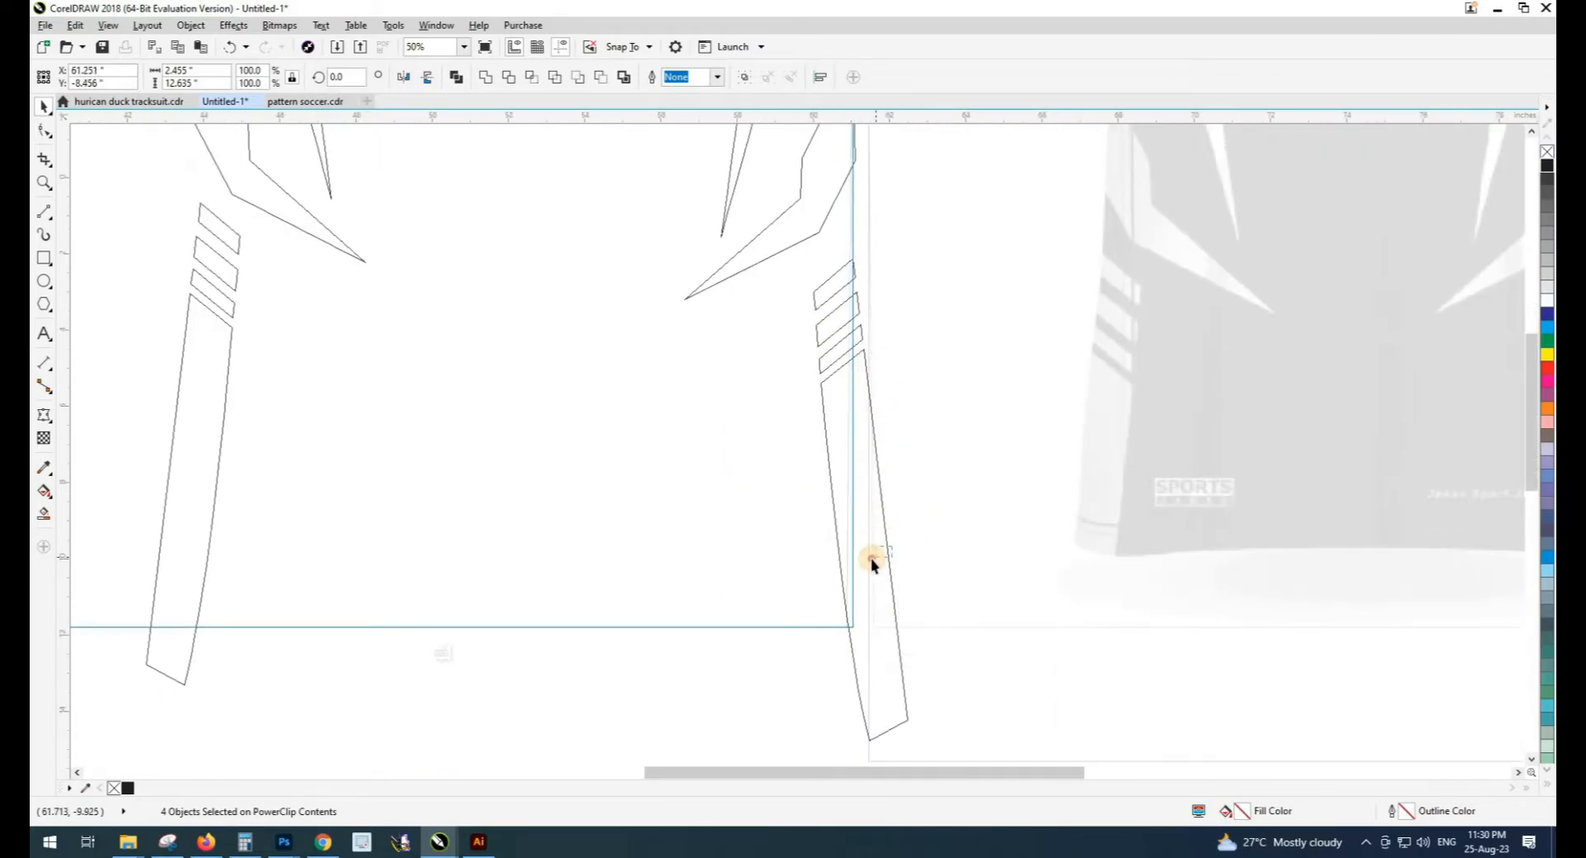
Rotate the right-hand stripes and long side strip to run parallel to the front pattern's side edge
{"action": "left_click", "coordinate": [871, 558]}
{"action": "scroll", "coordinate": [873, 542], "scroll_direction": "down", "scroll_amount": 1}
{"action": "left_click_drag", "start_coordinate": [914, 665], "coordinate": [827, 456]}
{"action": "scroll", "coordinate": [865, 400], "scroll_direction": "up", "scroll_amount": 2}
{"action": "scroll", "coordinate": [875, 406], "scroll_direction": "down", "scroll_amount": 2}
{"action": "scroll", "coordinate": [907, 696], "scroll_direction": "up", "scroll_amount": 1}
{"action": "key", "text": "ctrl+z"}
{"action": "scroll", "coordinate": [838, 479], "scroll_direction": "down", "scroll_amount": 1}
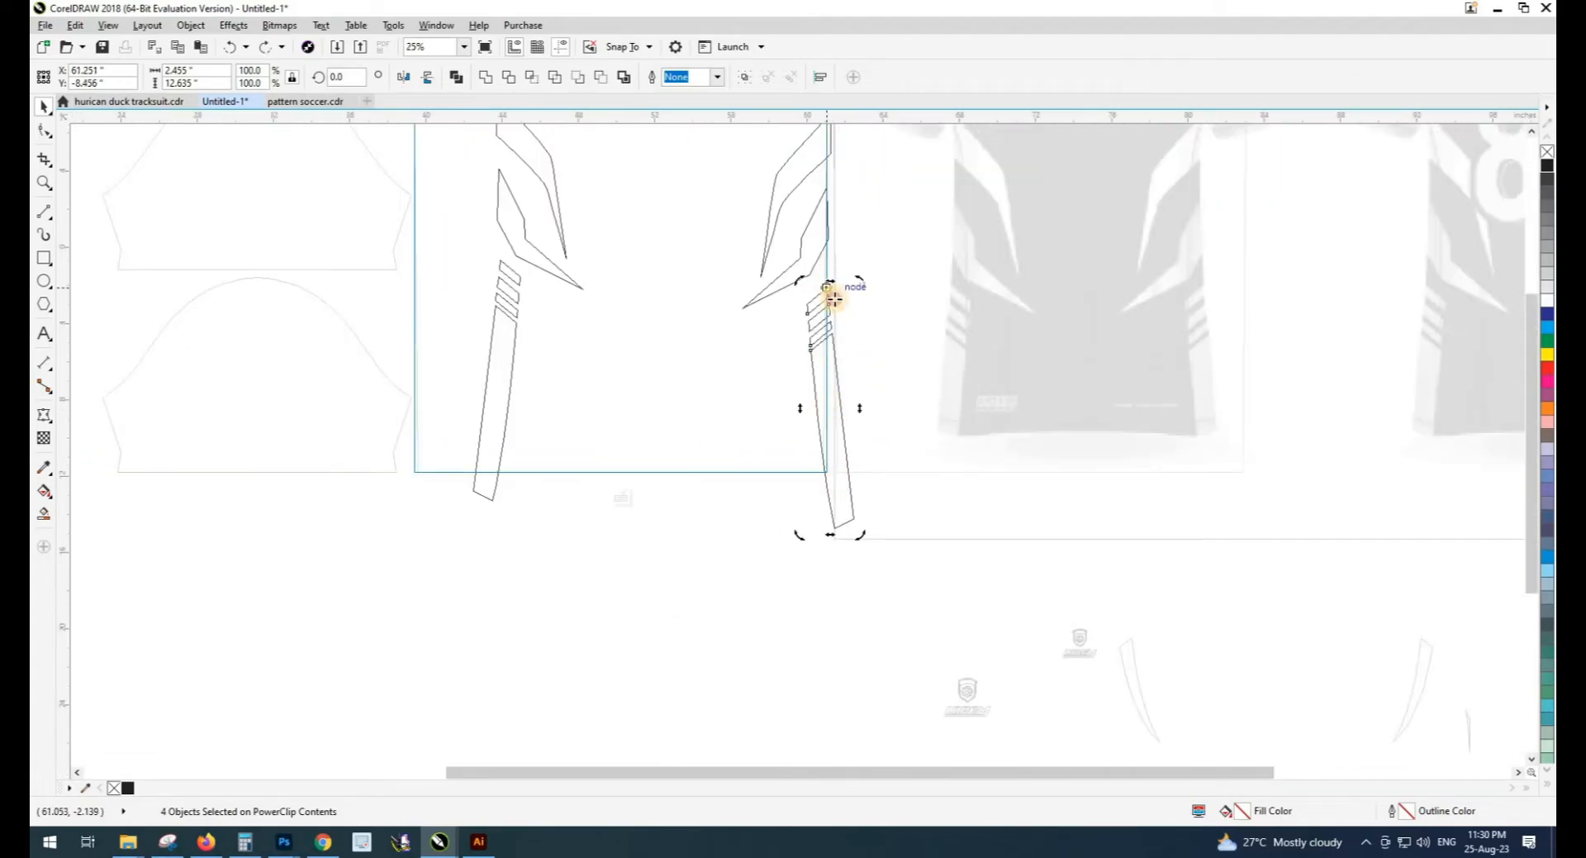
{"action": "left_click", "coordinate": [825, 591]}
{"action": "scroll", "coordinate": [807, 297], "scroll_direction": "up", "scroll_amount": 3}
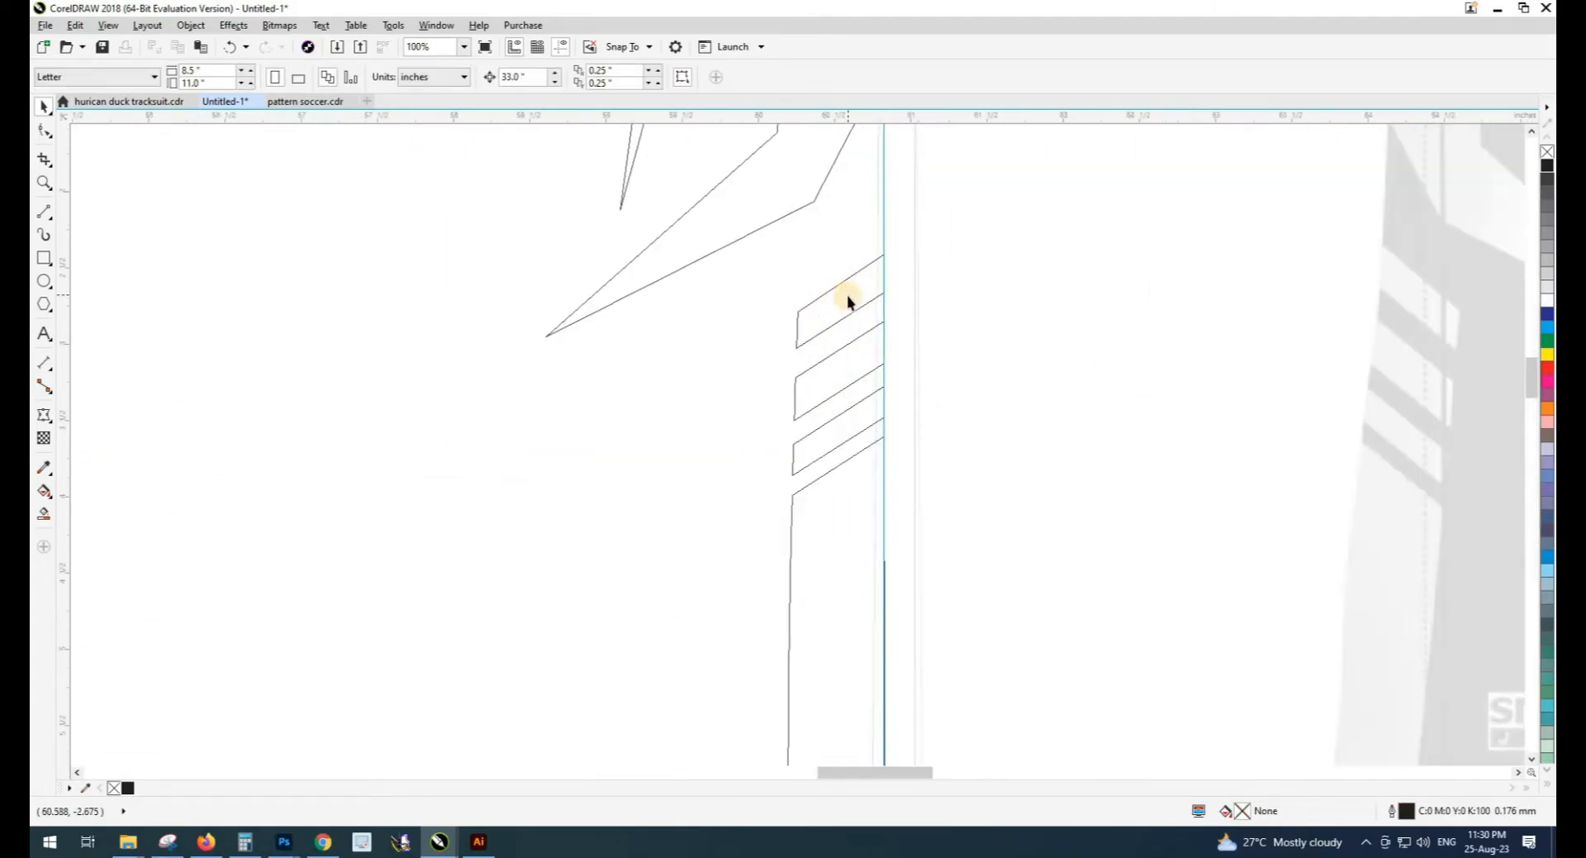
Trace the top right-hand stripe with a slanted rectangle and extend its upper outer corner past the pattern's side edge
{"action": "key", "text": "shift+F9"}
{"action": "key", "text": "shift+F9"}
{"action": "left_click", "coordinate": [44, 258]}
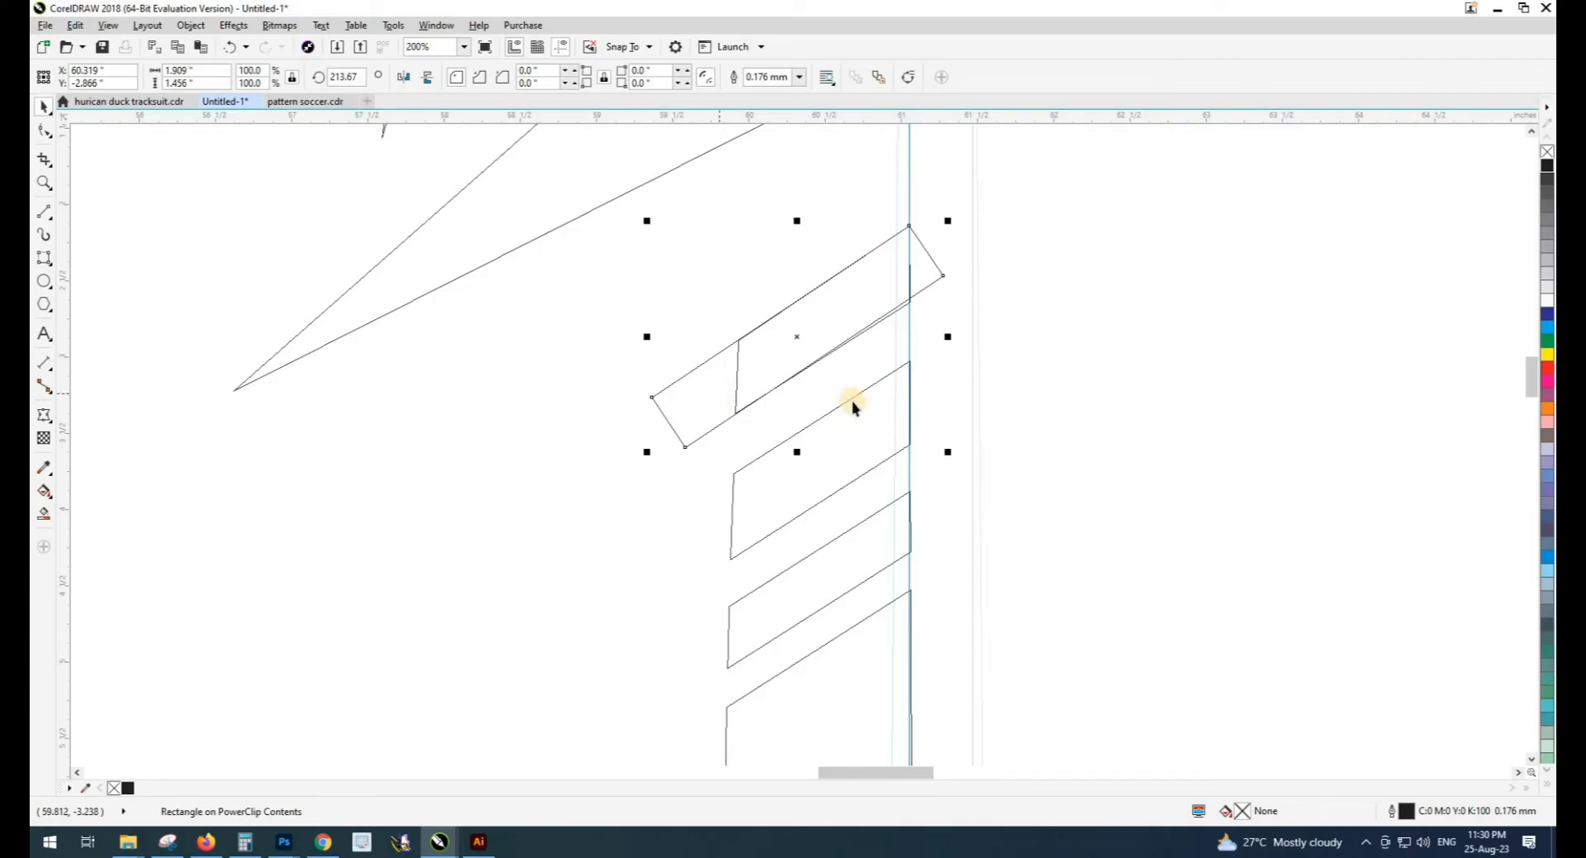
{"action": "key", "text": "F10"}
{"action": "scroll", "coordinate": [917, 235], "scroll_direction": "up", "scroll_amount": 1}
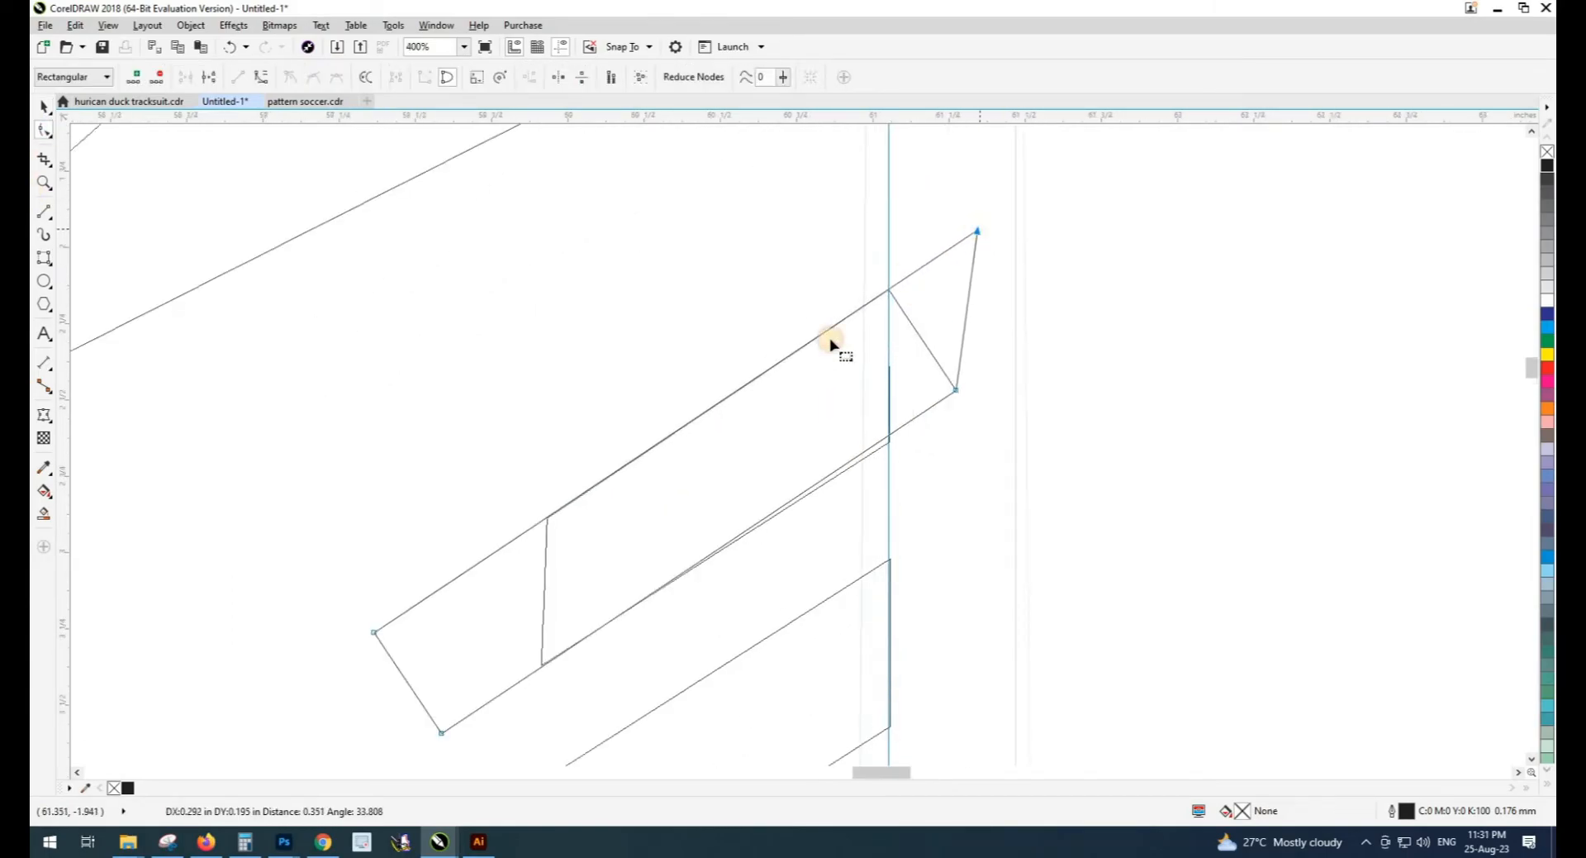
{"action": "scroll", "coordinate": [831, 343], "scroll_direction": "down", "scroll_amount": 1}
{"action": "left_click", "coordinate": [918, 271]}
Make the traced stripe's outer end vertical by moving its lower corner to a temporary vertical line, and delete the line
{"action": "scroll", "coordinate": [918, 271], "scroll_direction": "up", "scroll_amount": 2}
{"action": "left_click", "coordinate": [44, 212]}
{"action": "mouse_move", "coordinate": [928, 248]}
{"action": "left_mouse_down"}
{"action": "mouse_move", "coordinate": [900, 490]}
{"action": "mouse_move", "coordinate": [928, 717]}
{"action": "left_mouse_up"}
{"action": "left_click", "coordinate": [44, 130]}
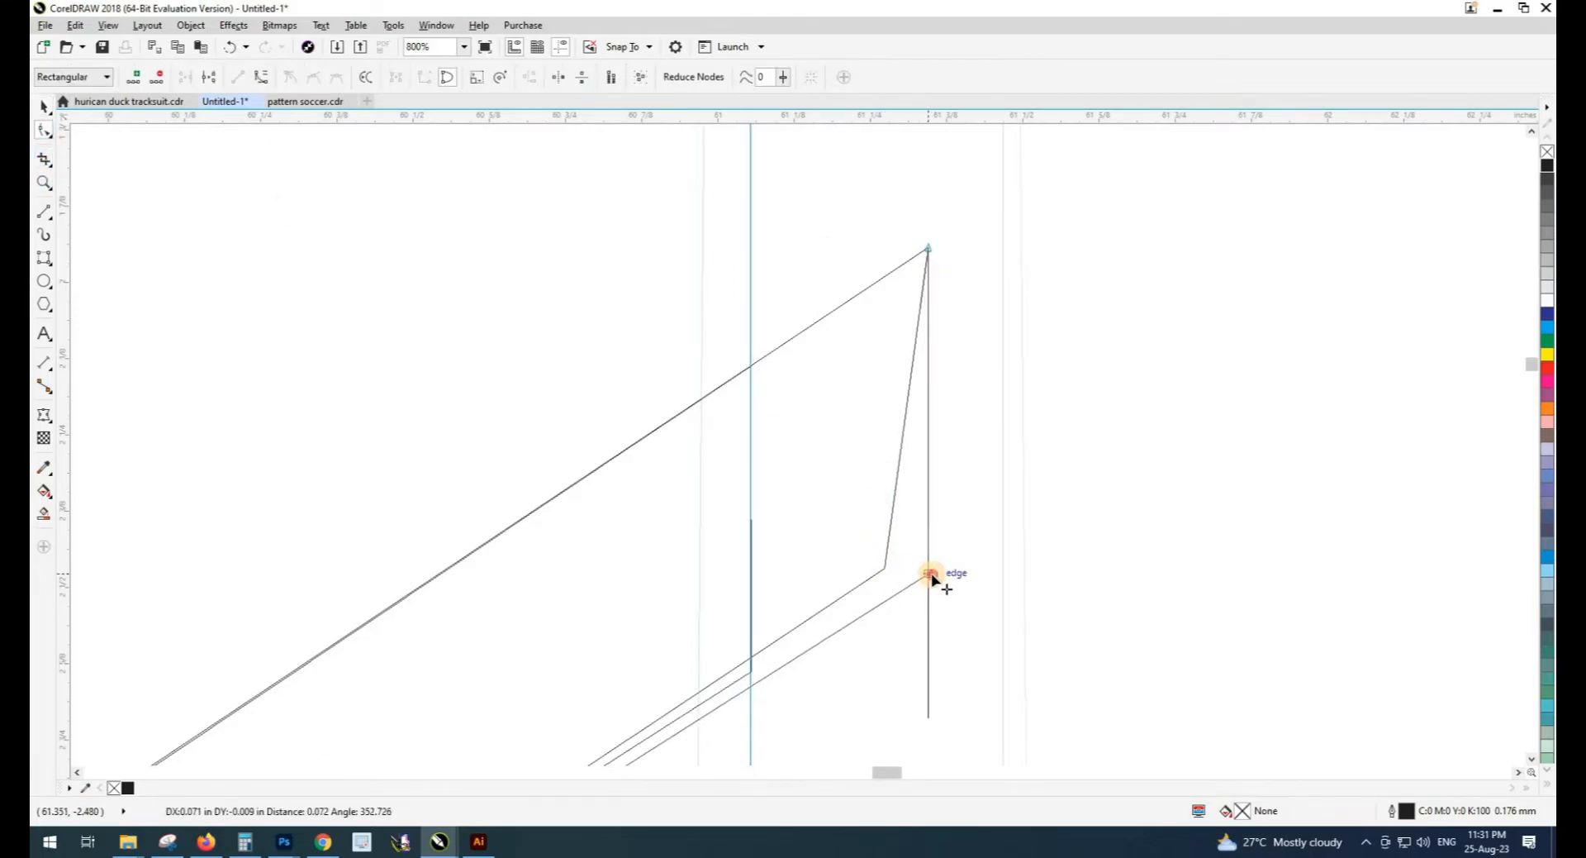
{"action": "scroll", "coordinate": [875, 356], "scroll_direction": "down", "scroll_amount": 2}
{"action": "key", "text": "space"}
{"action": "left_click_drag", "start_coordinate": [932, 450], "coordinate": [984, 315]}
{"action": "left_click", "coordinate": [945, 297]}
{"action": "key", "text": "Delete"}
{"action": "left_click", "coordinate": [926, 227]}
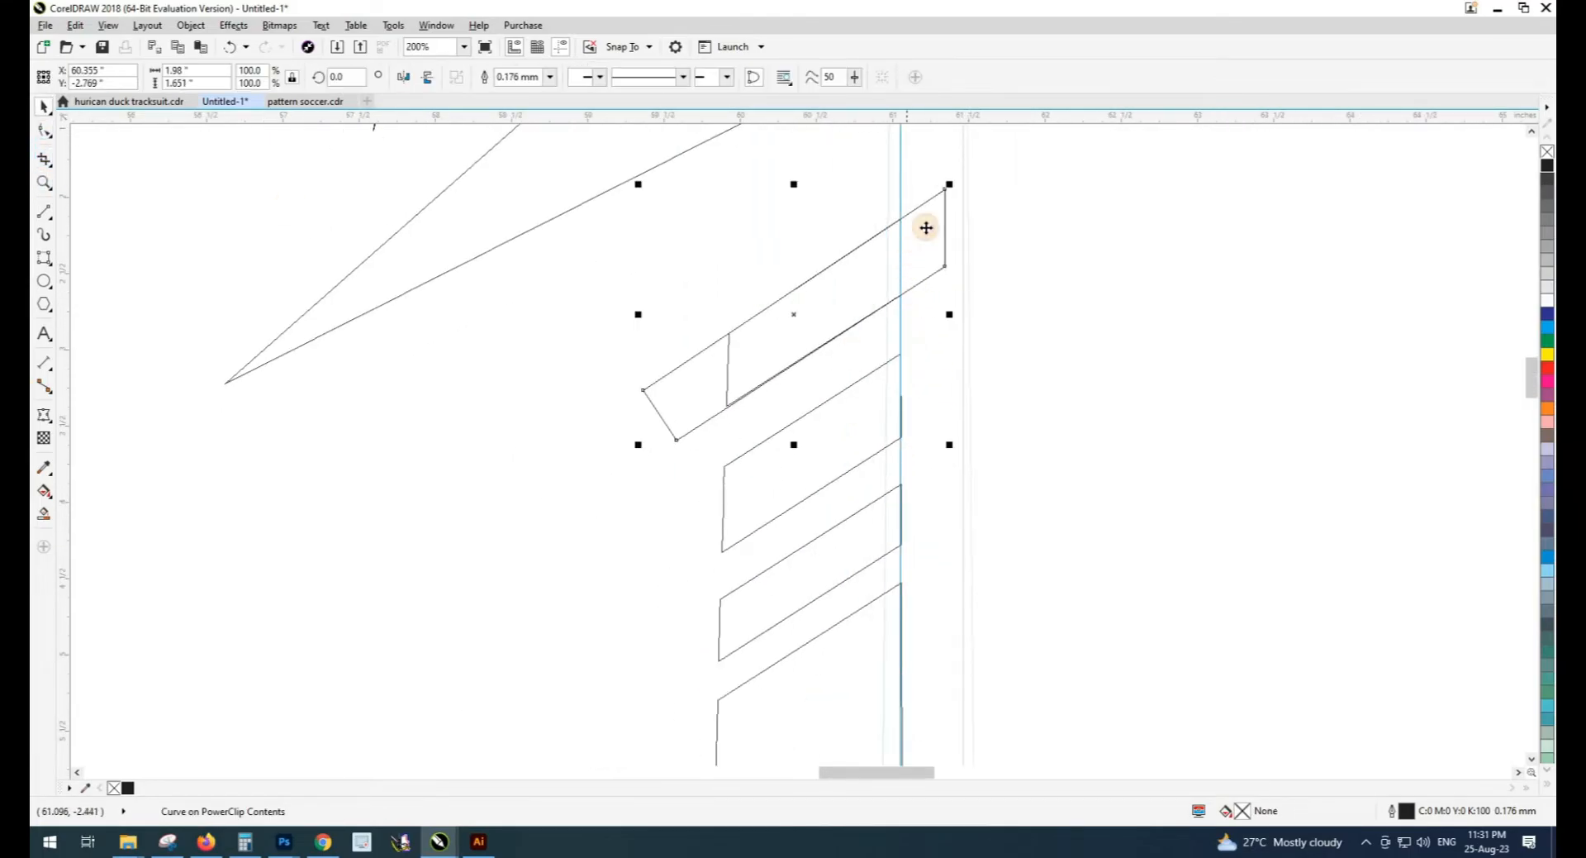
Copy the traced stripe over the second and third right-hand stripes and adjust the corner nodes to fit each one
{"action": "key", "text": "F10"}
{"action": "scroll", "coordinate": [669, 520], "scroll_direction": "up", "scroll_amount": 1}
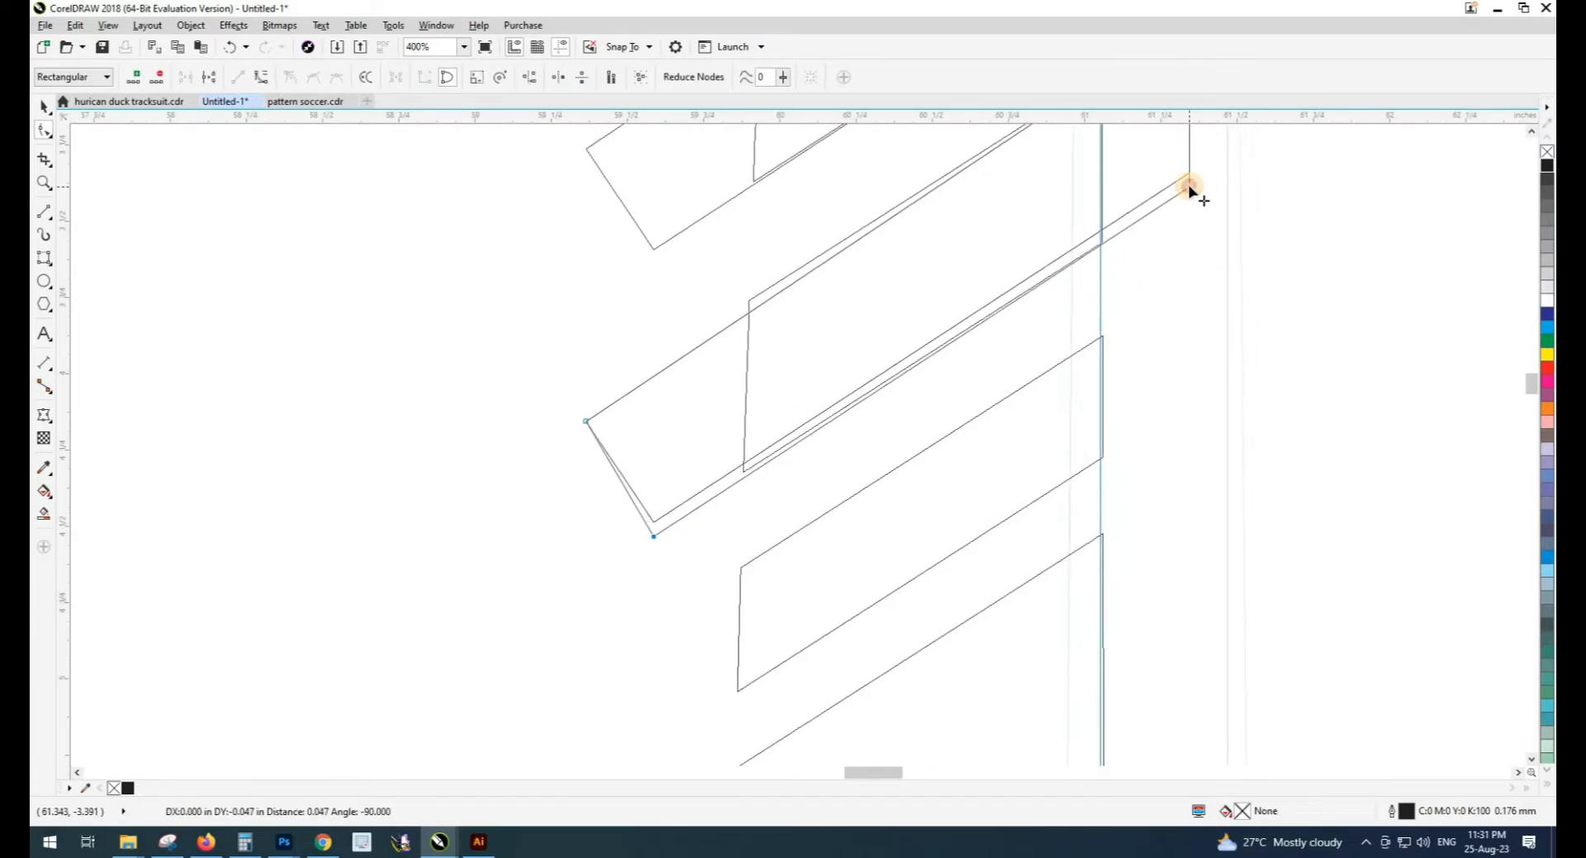
{"action": "left_click_drag", "start_coordinate": [1190, 187], "coordinate": [1190, 180]}
{"action": "key", "text": "space"}
{"action": "scroll", "coordinate": [1094, 337], "scroll_direction": "down", "scroll_amount": 1}
{"action": "scroll", "coordinate": [1092, 347], "scroll_direction": "up", "scroll_amount": 2}
{"action": "left_click_drag", "start_coordinate": [1101, 334], "coordinate": [1185, 314]}
{"action": "scroll", "coordinate": [1092, 306], "scroll_direction": "down", "scroll_amount": 2}
{"action": "key", "text": "F10"}
{"action": "scroll", "coordinate": [1088, 358], "scroll_direction": "up", "scroll_amount": 1}
{"action": "key", "text": "space"}
{"action": "left_click", "coordinate": [983, 437]}
{"action": "scroll", "coordinate": [909, 423], "scroll_direction": "down", "scroll_amount": 2}
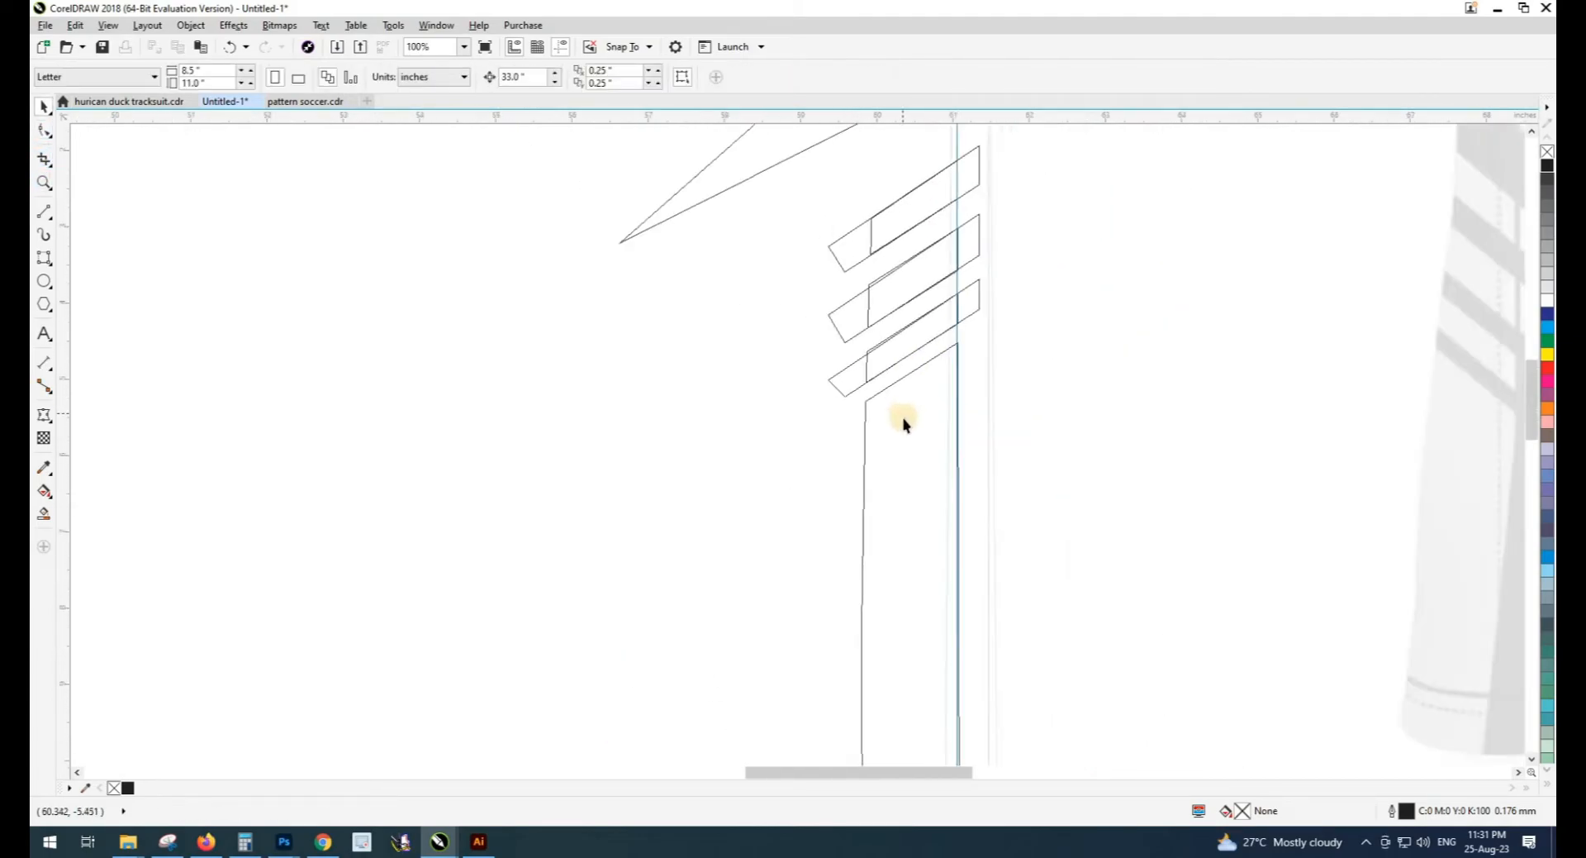
Draw a rectangle over the long right-hand side strip and align its outer edge with the traced stripes' outer ends
{"action": "scroll", "coordinate": [903, 421], "scroll_direction": "down", "scroll_amount": 1}
{"action": "scroll", "coordinate": [730, 313], "scroll_direction": "down", "scroll_amount": 1}
{"action": "mouse_move", "coordinate": [851, 570]}
{"action": "left_mouse_down"}
{"action": "mouse_move", "coordinate": [768, 358]}
{"action": "mouse_move", "coordinate": [798, 311]}
{"action": "left_mouse_up"}
{"action": "scroll", "coordinate": [813, 291], "scroll_direction": "up", "scroll_amount": 2}
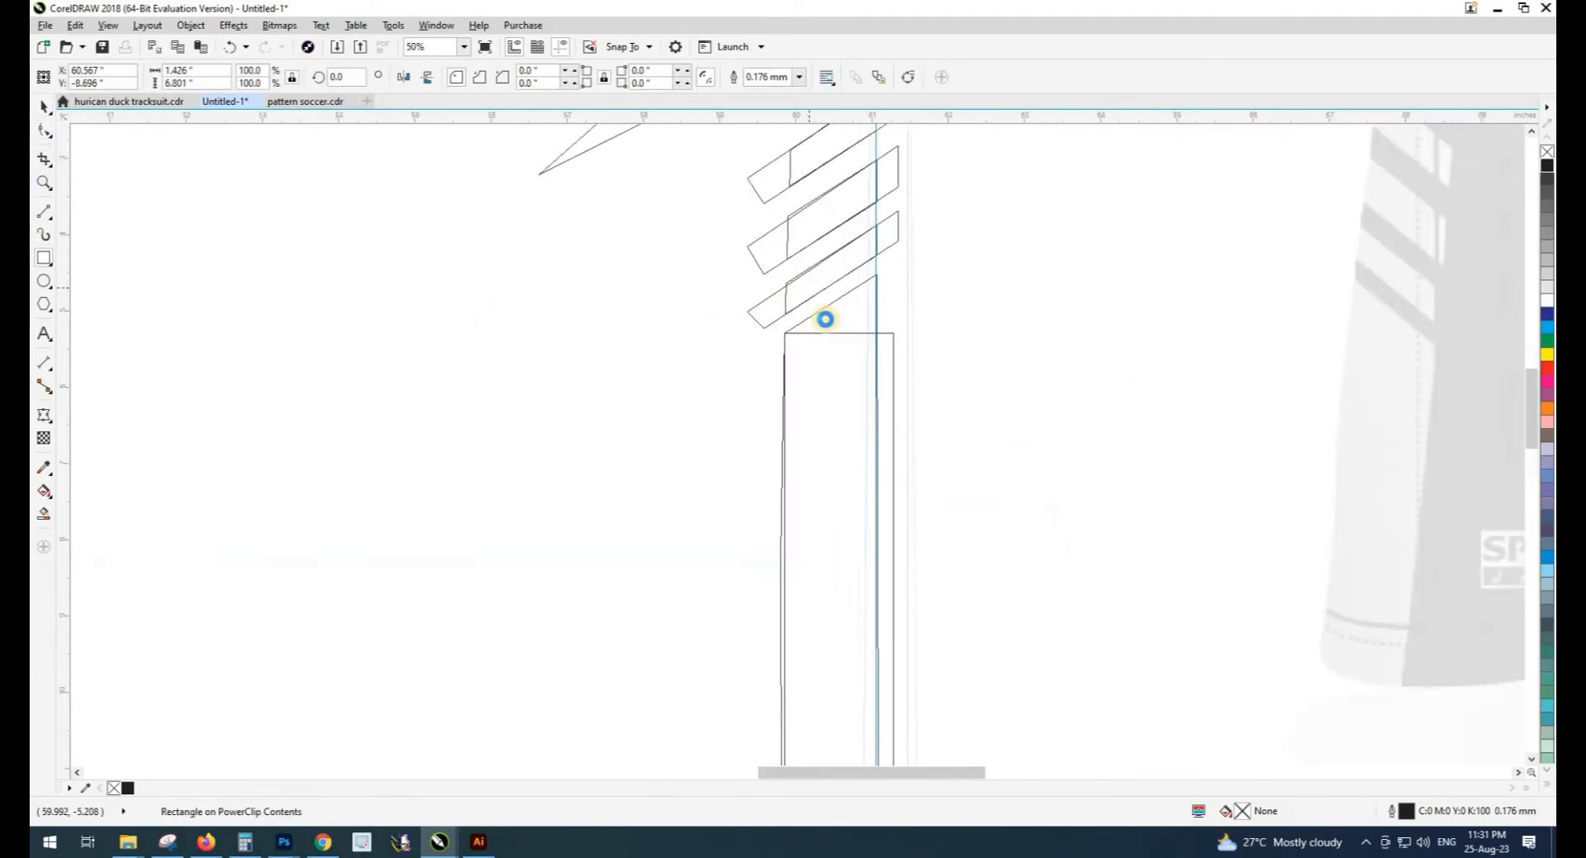
{"action": "key", "text": "space"}
{"action": "scroll", "coordinate": [907, 392], "scroll_direction": "down", "scroll_amount": 1}
{"action": "scroll", "coordinate": [942, 342], "scroll_direction": "down", "scroll_amount": 1}
{"action": "scroll", "coordinate": [946, 252], "scroll_direction": "up", "scroll_amount": 1}
{"action": "left_click", "coordinate": [938, 240]}
{"action": "mouse_move", "coordinate": [937, 219]}
{"action": "left_mouse_down"}
{"action": "mouse_move", "coordinate": [935, 733]}
{"action": "mouse_move", "coordinate": [934, 712]}
{"action": "left_mouse_up"}
{"action": "key", "text": "space"}
{"action": "scroll", "coordinate": [923, 360], "scroll_direction": "up", "scroll_amount": 2}
{"action": "left_click_drag", "start_coordinate": [951, 363], "coordinate": [972, 363]}
{"action": "scroll", "coordinate": [913, 319], "scroll_direction": "down", "scroll_amount": 1}
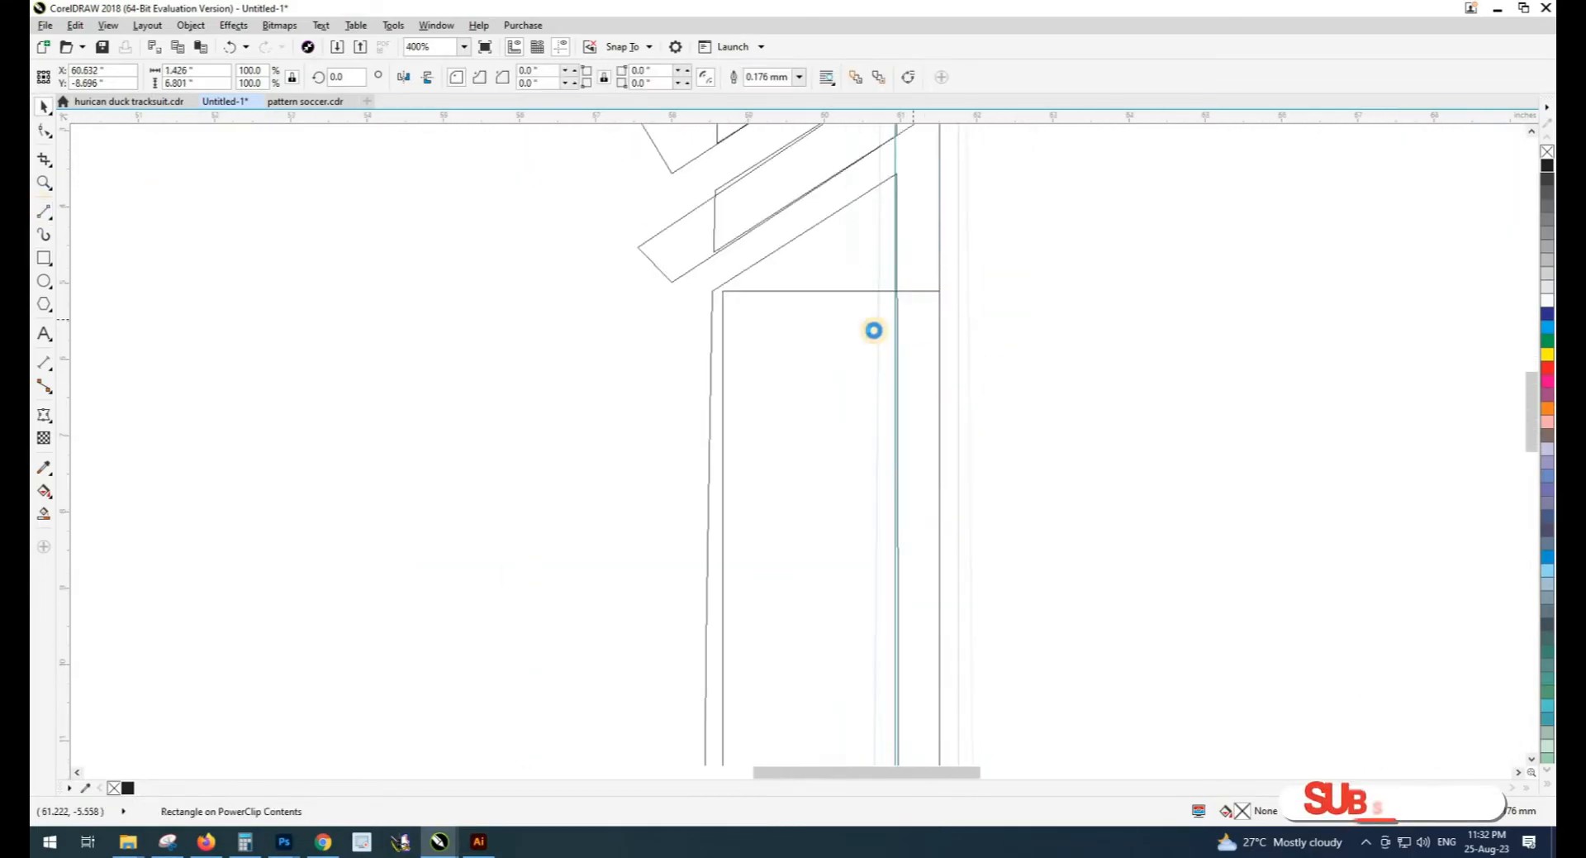
Widen the side-strip rectangle inward, convert it to curves and slant its top edge parallel to the stripes
{"action": "left_click_drag", "start_coordinate": [811, 567], "coordinate": [753, 564]}
{"action": "left_click", "coordinate": [44, 131]}
{"action": "key", "text": "ctrl+q"}
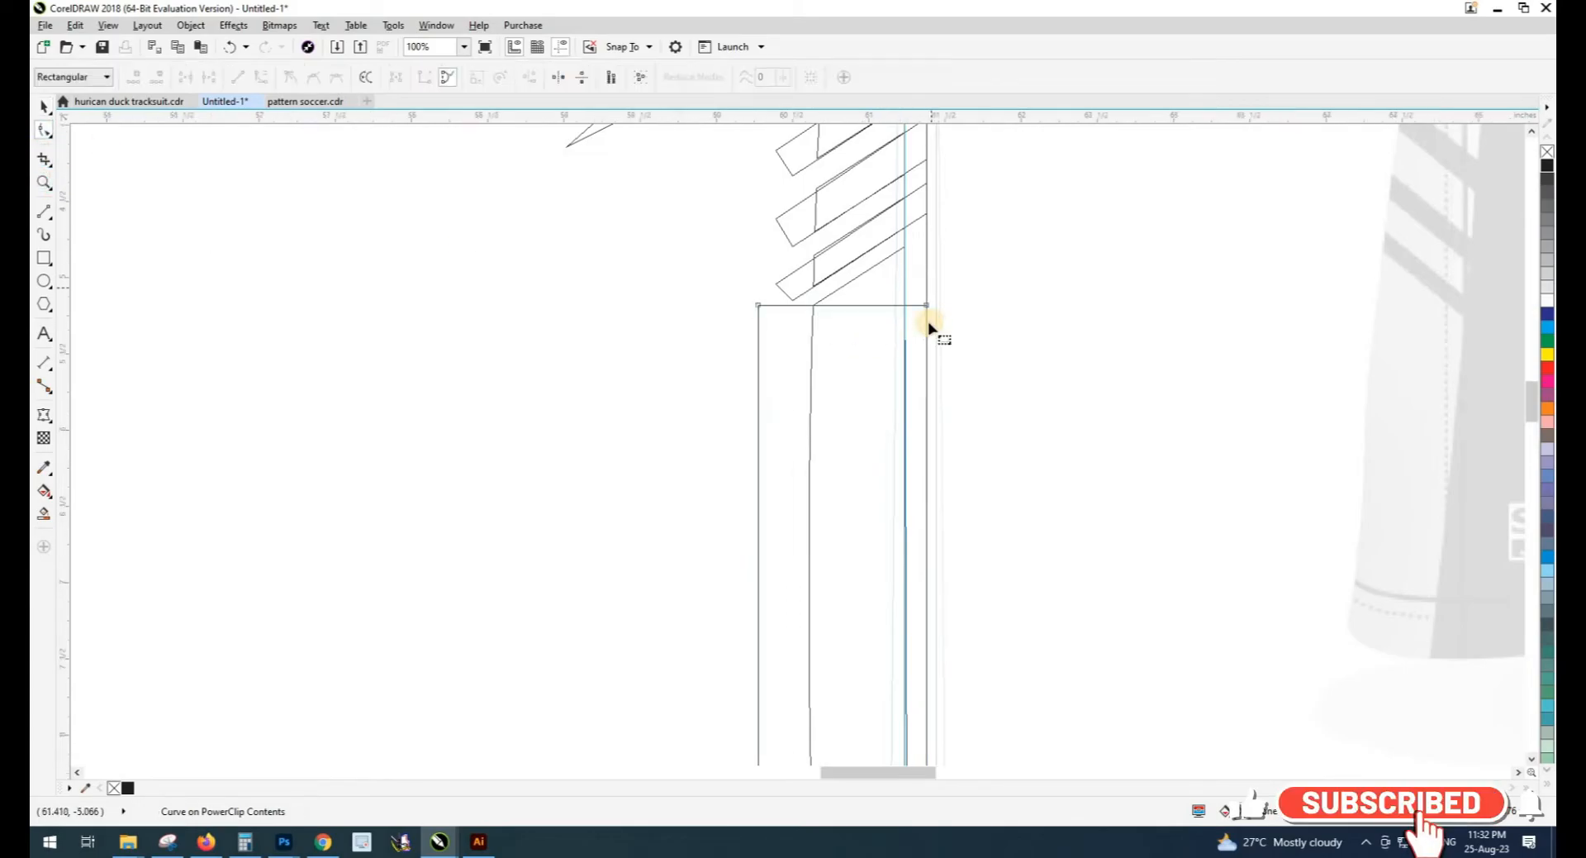
{"action": "scroll", "coordinate": [932, 315], "scroll_direction": "up", "scroll_amount": 1}
{"action": "left_click_drag", "start_coordinate": [921, 322], "coordinate": [923, 193]}
{"action": "left_click_drag", "start_coordinate": [585, 323], "coordinate": [586, 386]}
{"action": "left_click_drag", "start_coordinate": [922, 193], "coordinate": [922, 180]}
{"action": "scroll", "coordinate": [552, 373], "scroll_direction": "up", "scroll_amount": 1}
{"action": "left_click_drag", "start_coordinate": [617, 398], "coordinate": [619, 406]}
{"action": "scroll", "coordinate": [717, 423], "scroll_direction": "down", "scroll_amount": 1}
{"action": "scroll", "coordinate": [976, 249], "scroll_direction": "up", "scroll_amount": 2}
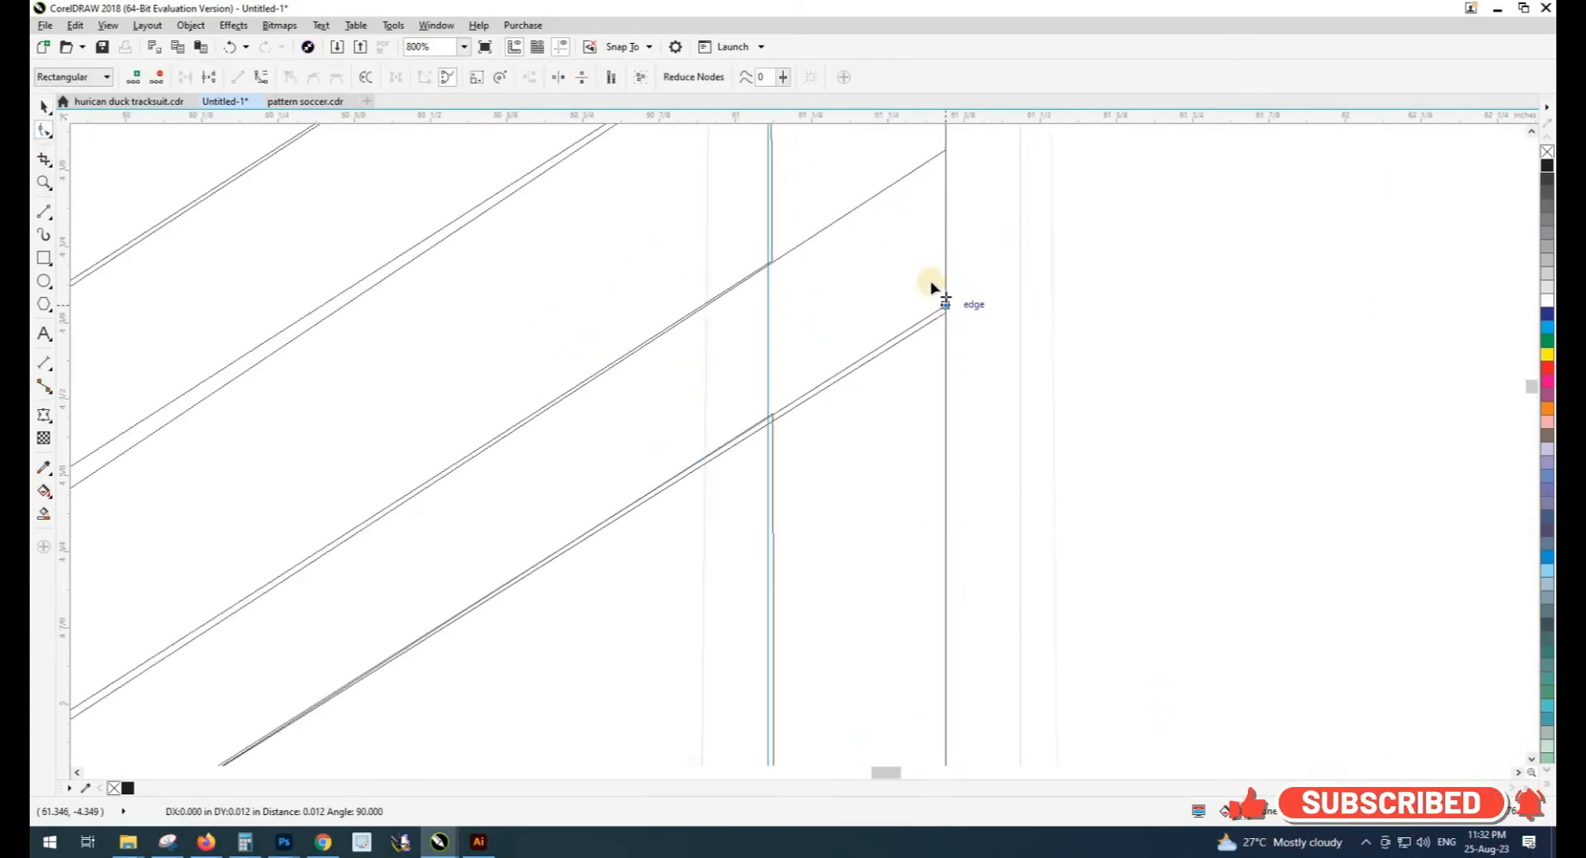
{"action": "scroll", "coordinate": [931, 288], "scroll_direction": "down", "scroll_amount": 4}
Draw a tall rectangle across the inner ends of the traced stripes and side strip, with its edge on their inner line
{"action": "left_click", "coordinate": [808, 468]}
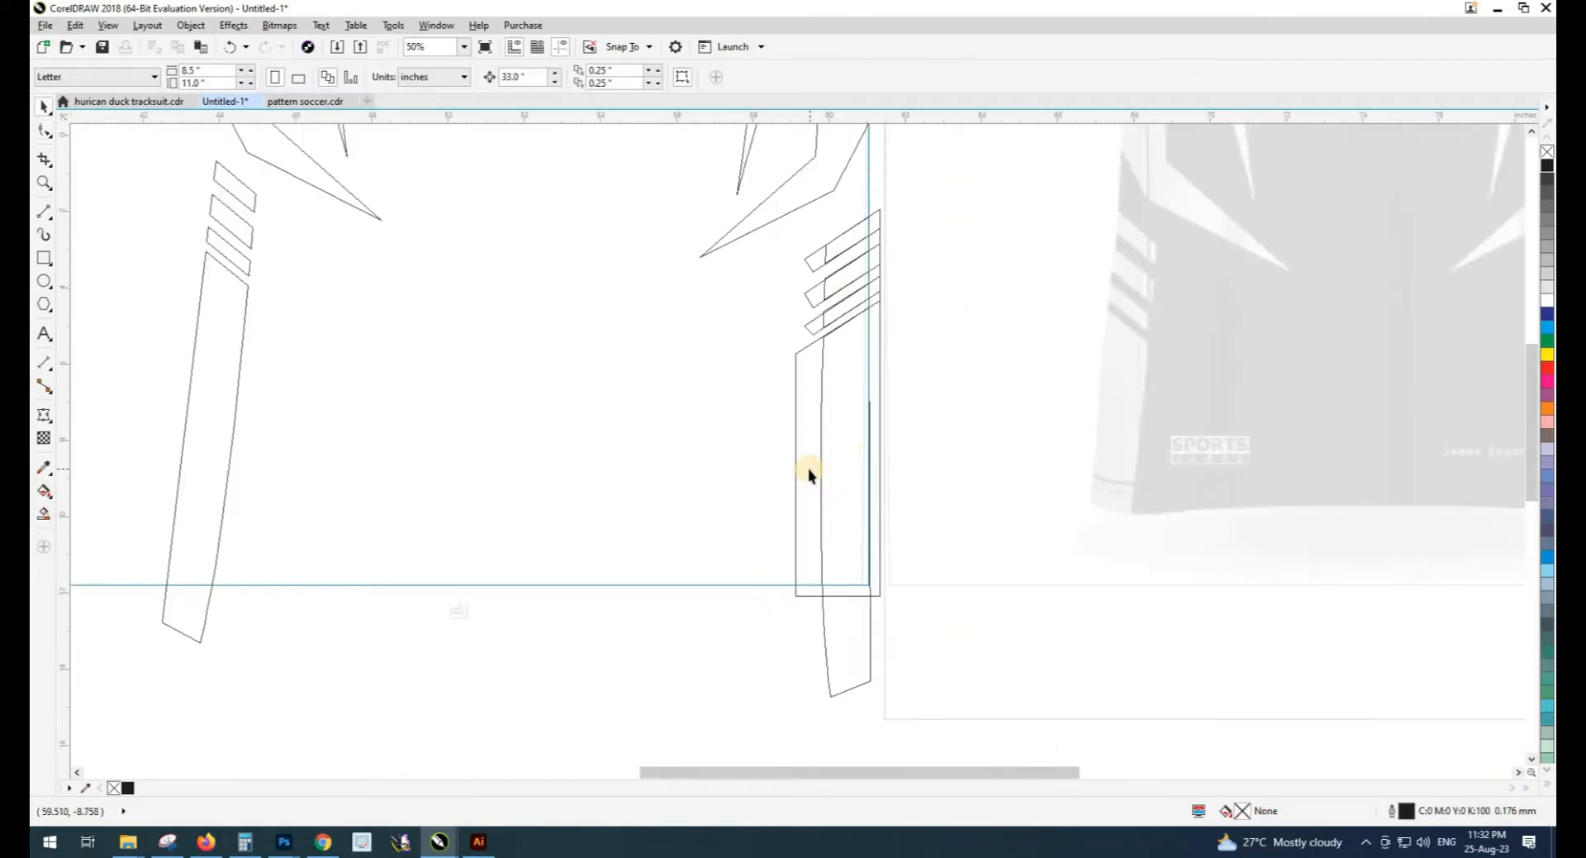
{"action": "left_click", "coordinate": [816, 325]}
{"action": "scroll", "coordinate": [816, 289], "scroll_direction": "up", "scroll_amount": 1}
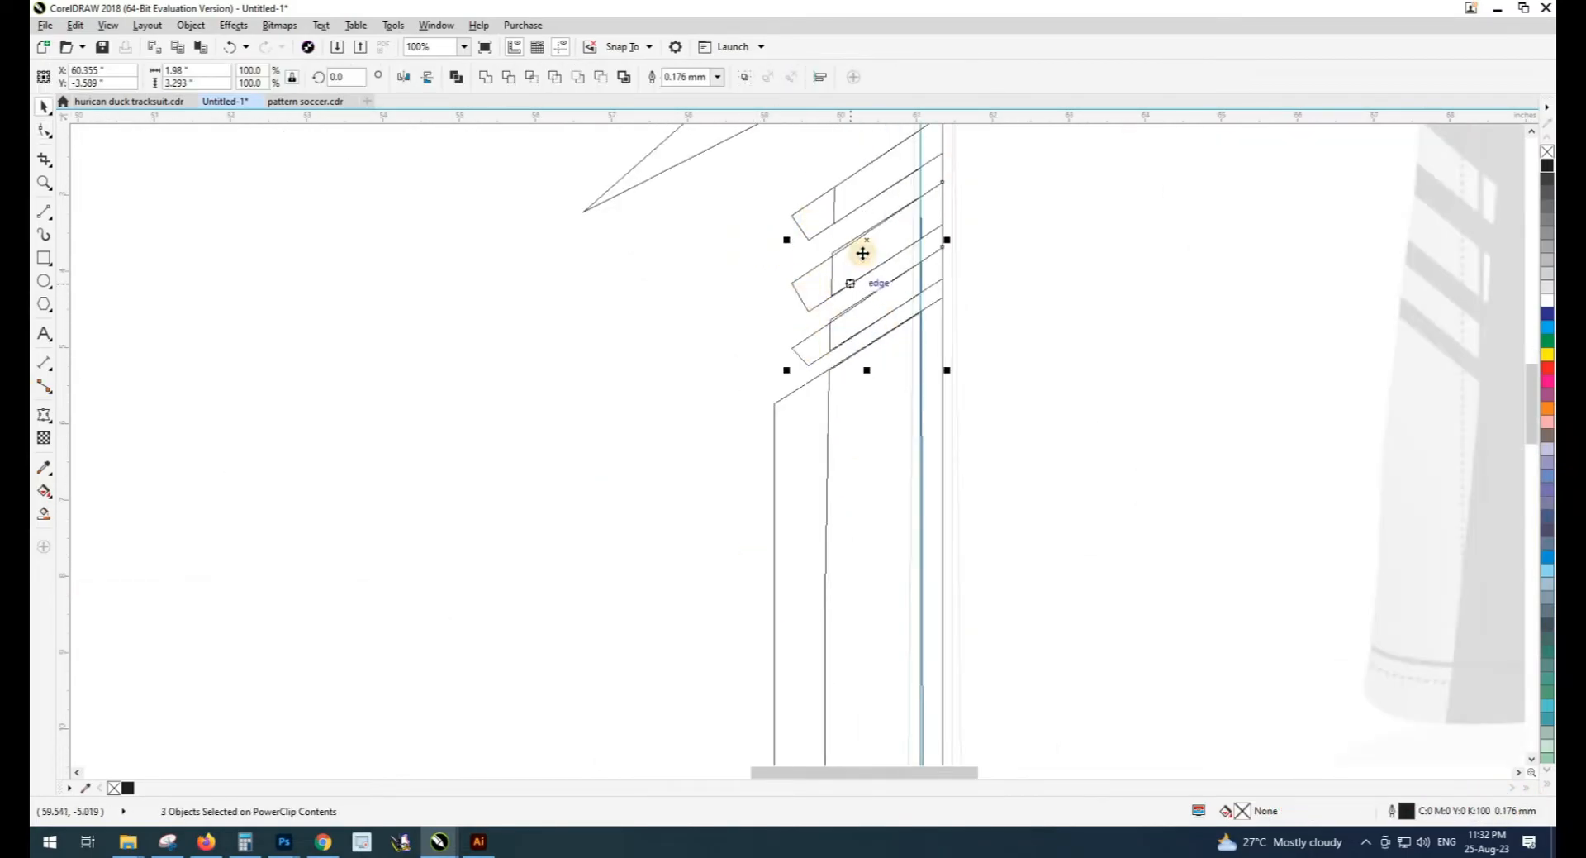
{"action": "scroll", "coordinate": [807, 355], "scroll_direction": "down", "scroll_amount": 1}
{"action": "left_click", "coordinate": [933, 208]}
{"action": "left_click", "coordinate": [832, 252]}
{"action": "scroll", "coordinate": [832, 248], "scroll_direction": "up", "scroll_amount": 3}
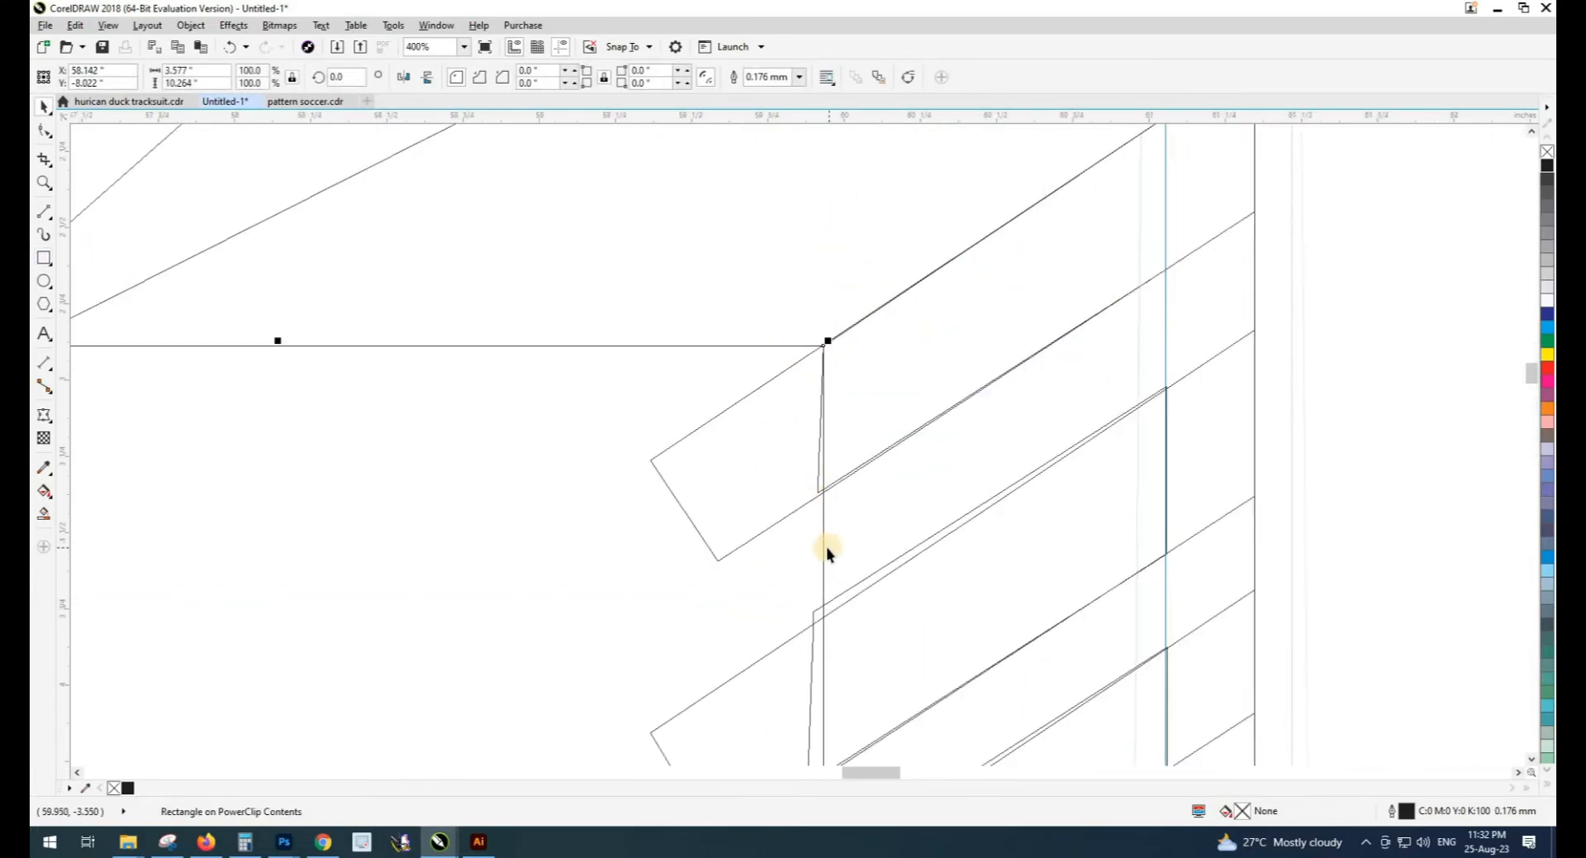
{"action": "left_click", "coordinate": [828, 524], "text": "shift"}
{"action": "scroll", "coordinate": [832, 331], "scroll_direction": "down", "scroll_amount": 2}
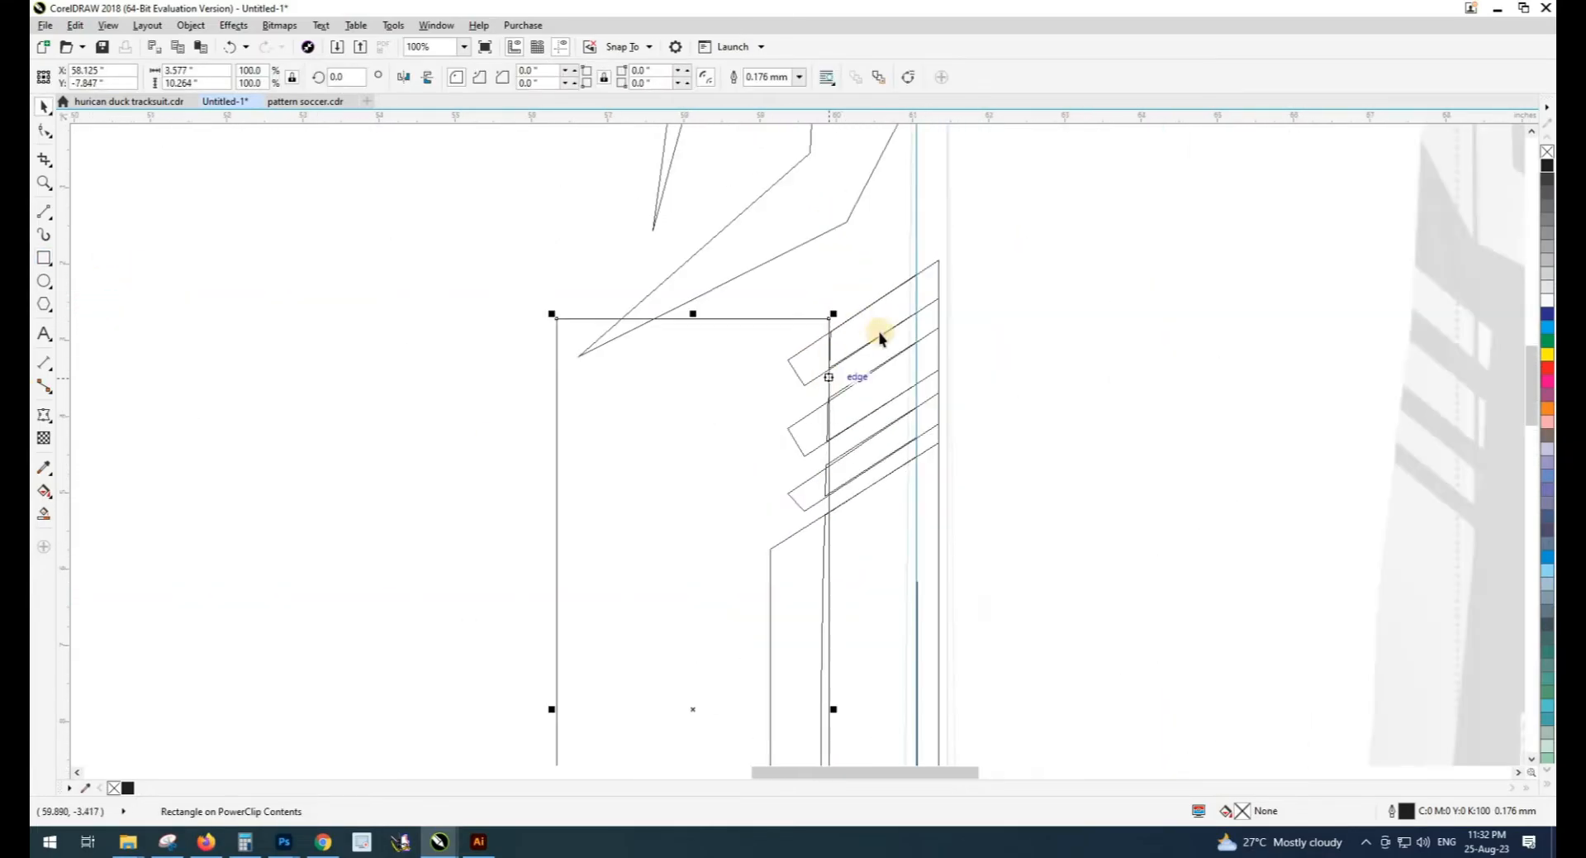
Trim the inner ends of the traced stripes and side strip with the tall rectangle, and delete the rectangle
{"action": "left_click", "coordinate": [804, 319]}
{"action": "key", "text": "Delete"}
{"action": "scroll", "coordinate": [828, 698], "scroll_direction": "up", "scroll_amount": 1}
{"action": "left_click", "coordinate": [820, 410]}
{"action": "key", "text": "Delete"}
{"action": "scroll", "coordinate": [821, 402], "scroll_direction": "down", "scroll_amount": 2}
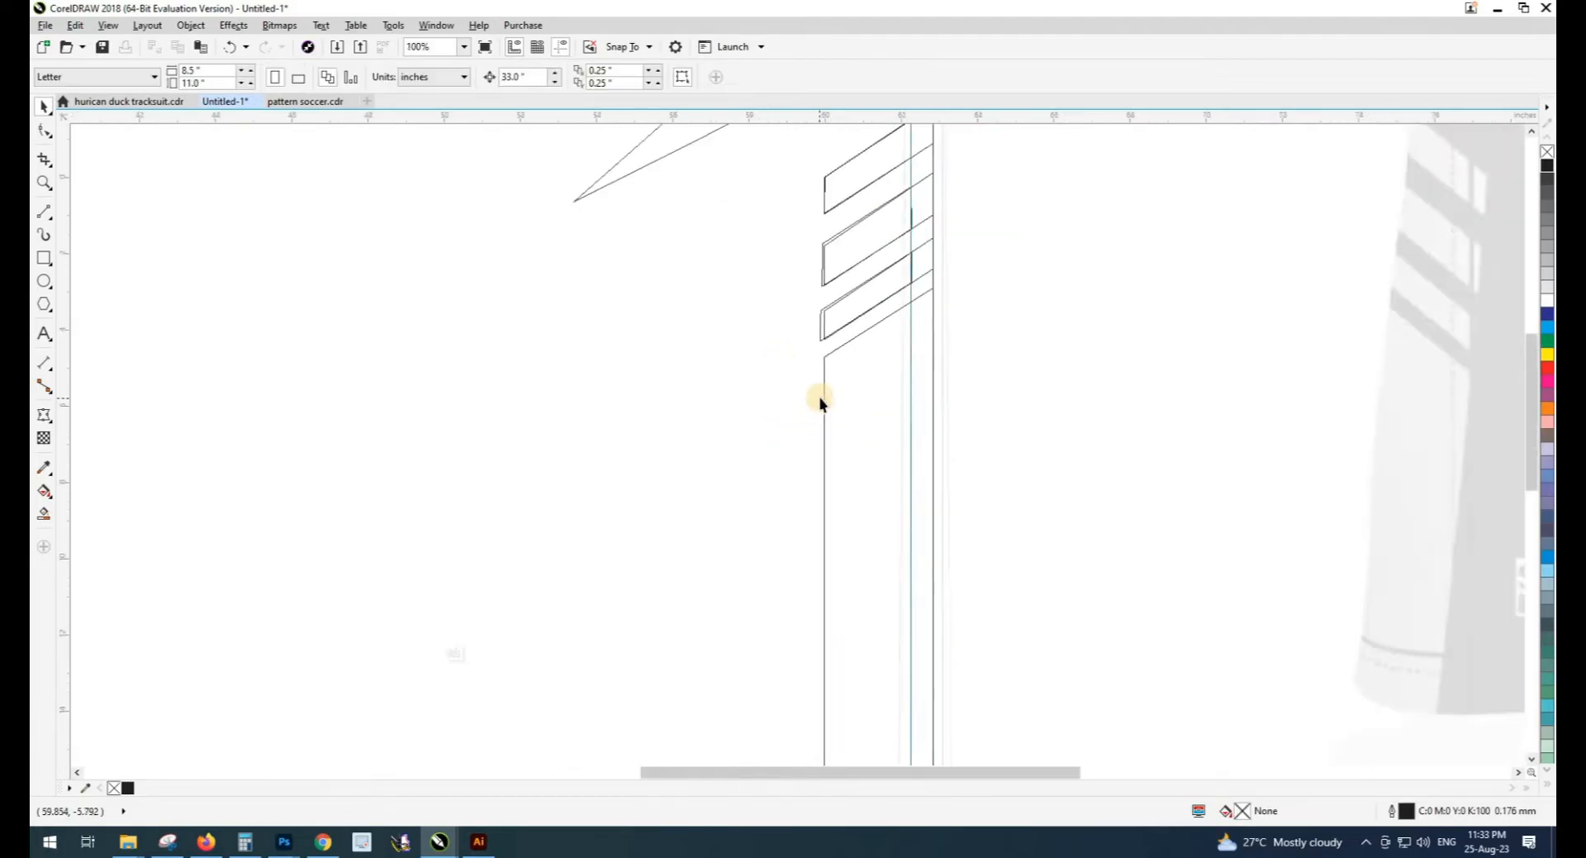
Delete the original right-hand stripes and side strip lying beneath the traced shapes
{"action": "left_click_drag", "start_coordinate": [822, 401], "coordinate": [699, 421]}
{"action": "key", "text": "ctrl+z"}
{"action": "left_click_drag", "start_coordinate": [932, 230], "coordinate": [775, 410]}
{"action": "key", "text": "Delete"}
{"action": "left_click_drag", "start_coordinate": [844, 531], "coordinate": [876, 527]}
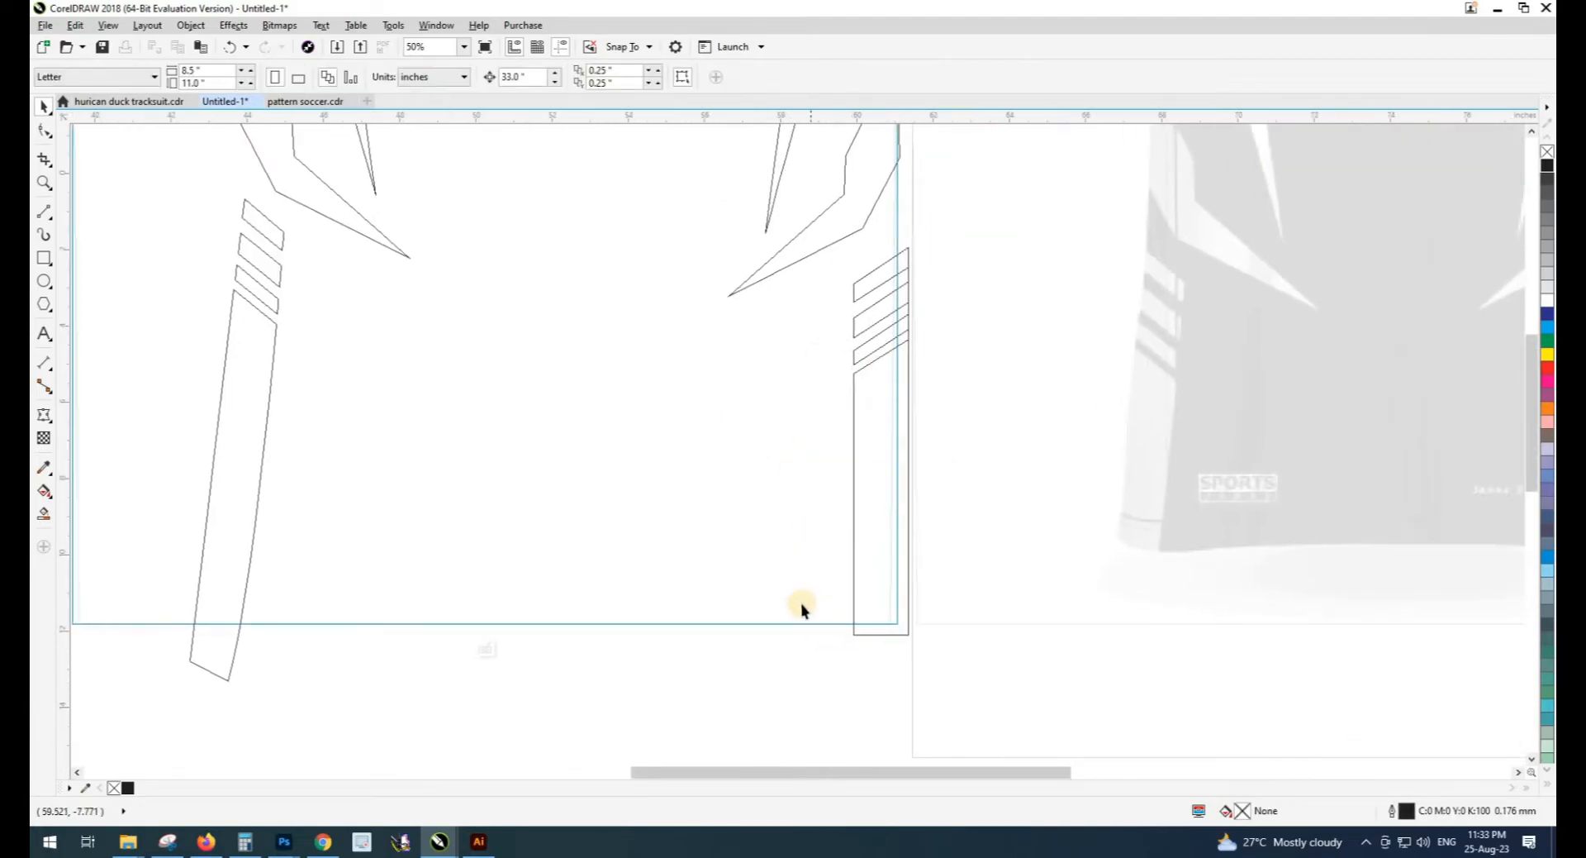
{"action": "left_click_drag", "start_coordinate": [775, 641], "coordinate": [832, 689]}
Delete the left-hand waist shapes, stripes and side strip from the front artwork
{"action": "scroll", "coordinate": [787, 482], "scroll_direction": "down", "scroll_amount": 1}
{"action": "left_click", "coordinate": [564, 532]}
{"action": "key", "text": "Delete"}
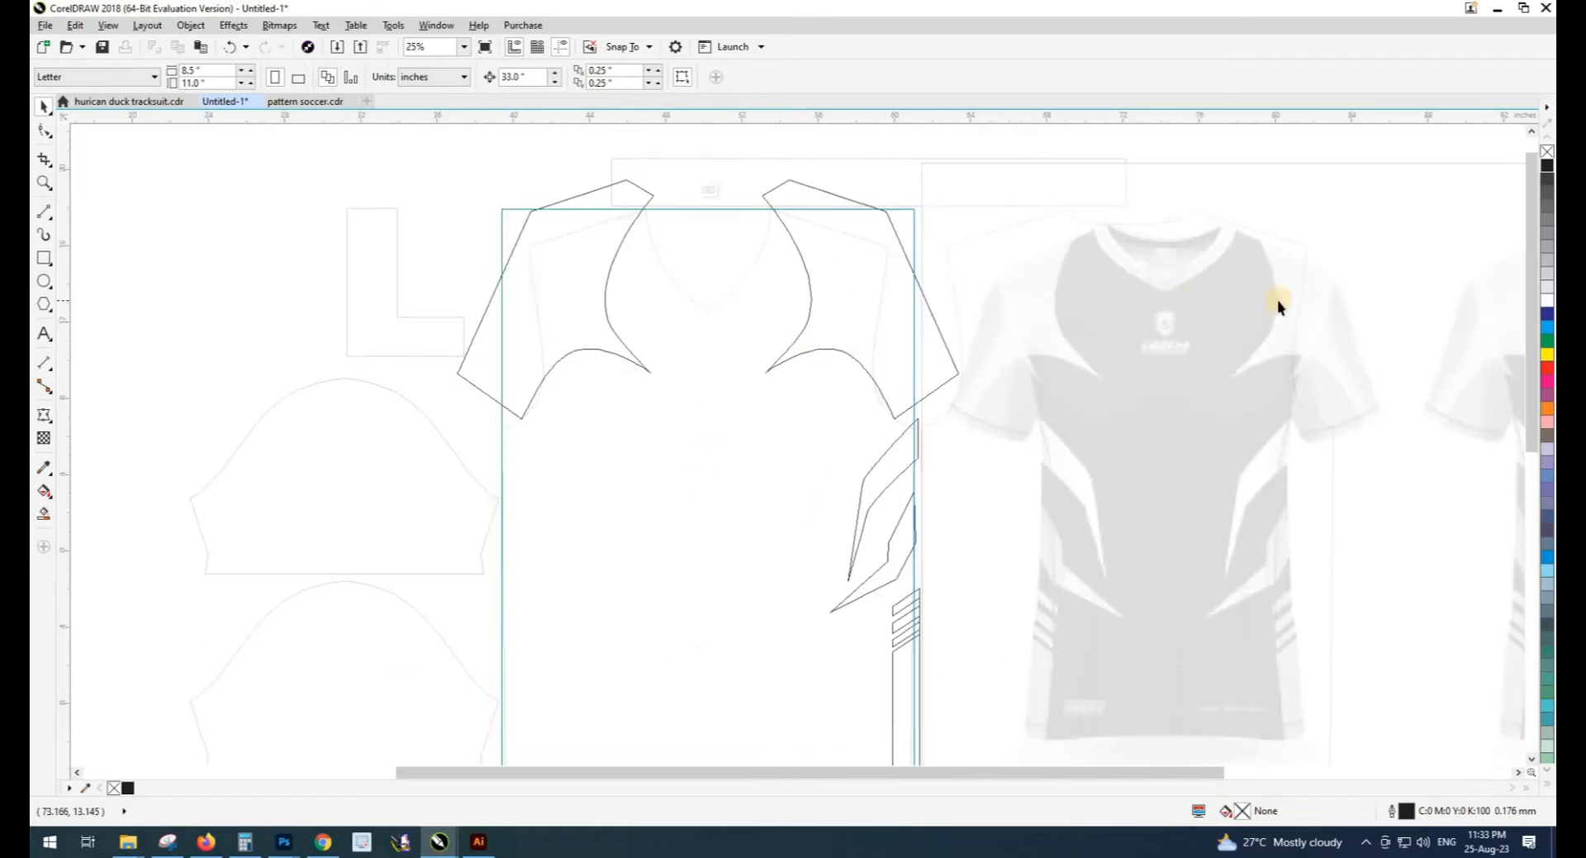
Move the outer and underarm nodes of the right-hand shoulder shape to cover the front pattern's shoulder and armhole
{"action": "scroll", "coordinate": [872, 225], "scroll_direction": "up", "scroll_amount": 1}
{"action": "left_click", "coordinate": [878, 219]}
{"action": "key", "text": "F10"}
{"action": "left_click_drag", "start_coordinate": [904, 200], "coordinate": [1014, 161]}
{"action": "left_click_drag", "start_coordinate": [1396, 314], "coordinate": [1090, 277]}
{"action": "left_click_drag", "start_coordinate": [630, 468], "coordinate": [638, 442]}
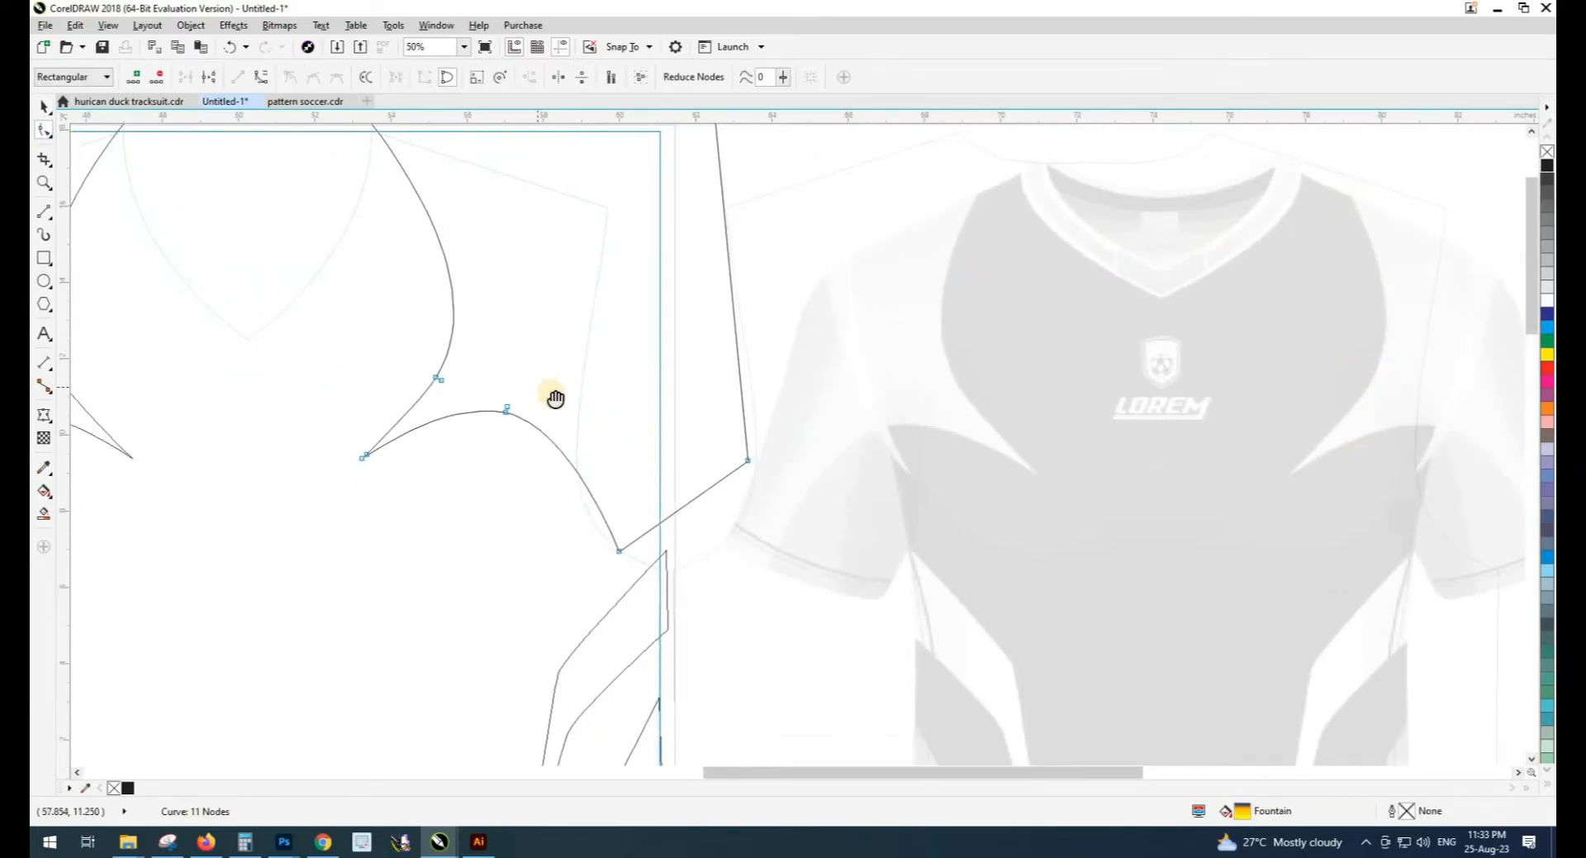
{"action": "left_click_drag", "start_coordinate": [555, 399], "coordinate": [617, 402]}
{"action": "left_click_drag", "start_coordinate": [682, 555], "coordinate": [697, 544]}
Reshape the inner chest curve of the right-hand shoulder shape by moving its lower nodes toward the pattern's centre
{"action": "mouse_move", "coordinate": [506, 242]}
{"action": "left_mouse_down"}
{"action": "mouse_move", "coordinate": [573, 305]}
{"action": "mouse_move", "coordinate": [593, 355]}
{"action": "left_mouse_up"}
{"action": "left_click_drag", "start_coordinate": [439, 162], "coordinate": [1025, 658]}
{"action": "key", "text": "space"}
{"action": "left_click_drag", "start_coordinate": [570, 319], "coordinate": [614, 338]}
{"action": "left_click_drag", "start_coordinate": [615, 341], "coordinate": [610, 265]}
{"action": "left_click", "coordinate": [45, 130]}
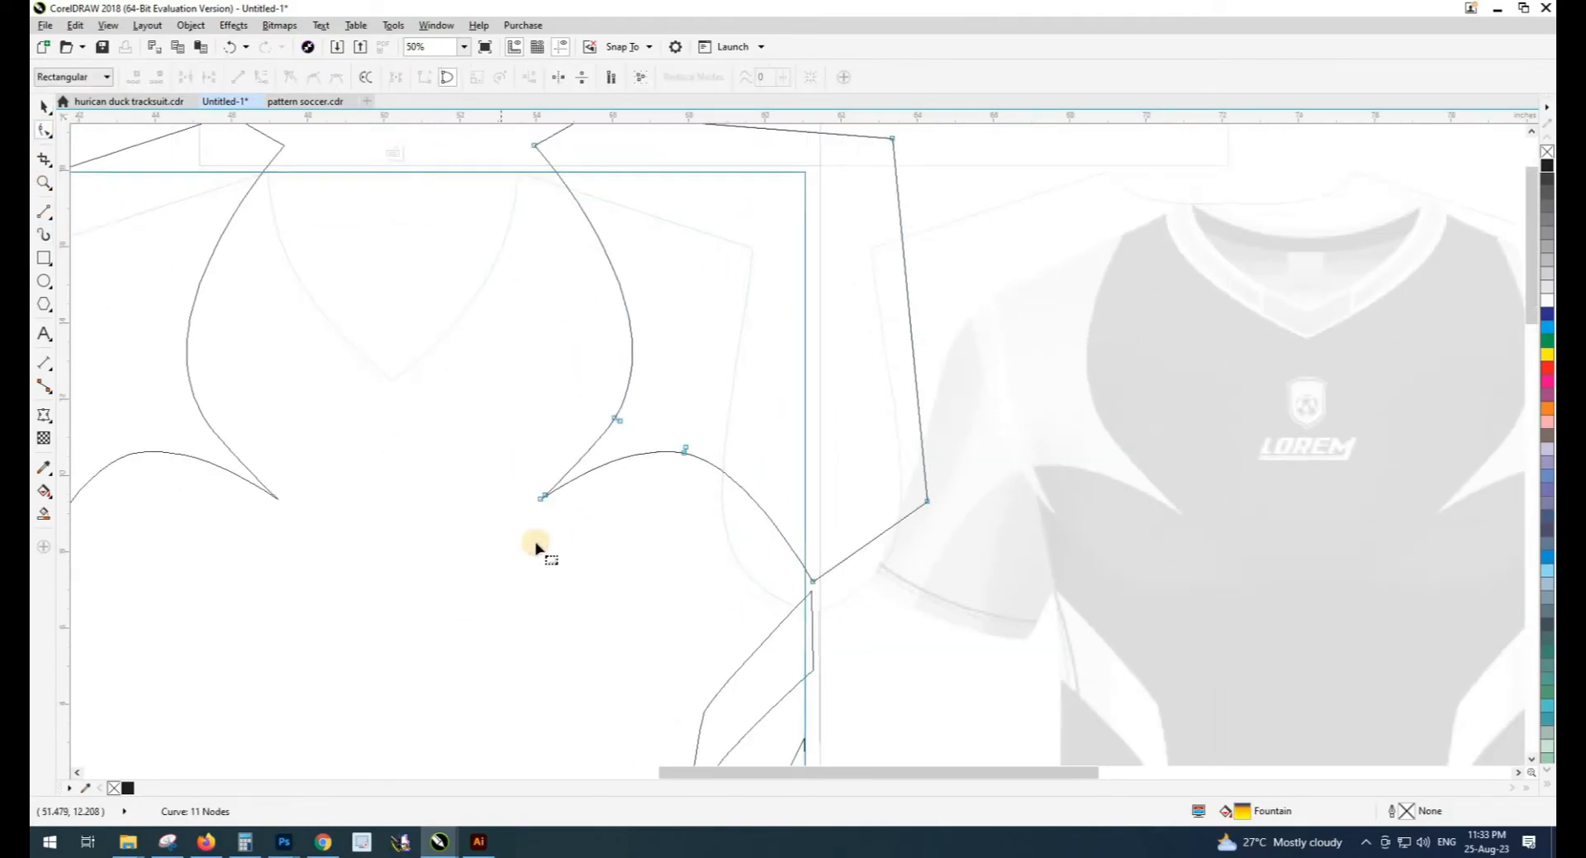
{"action": "key", "text": "space"}
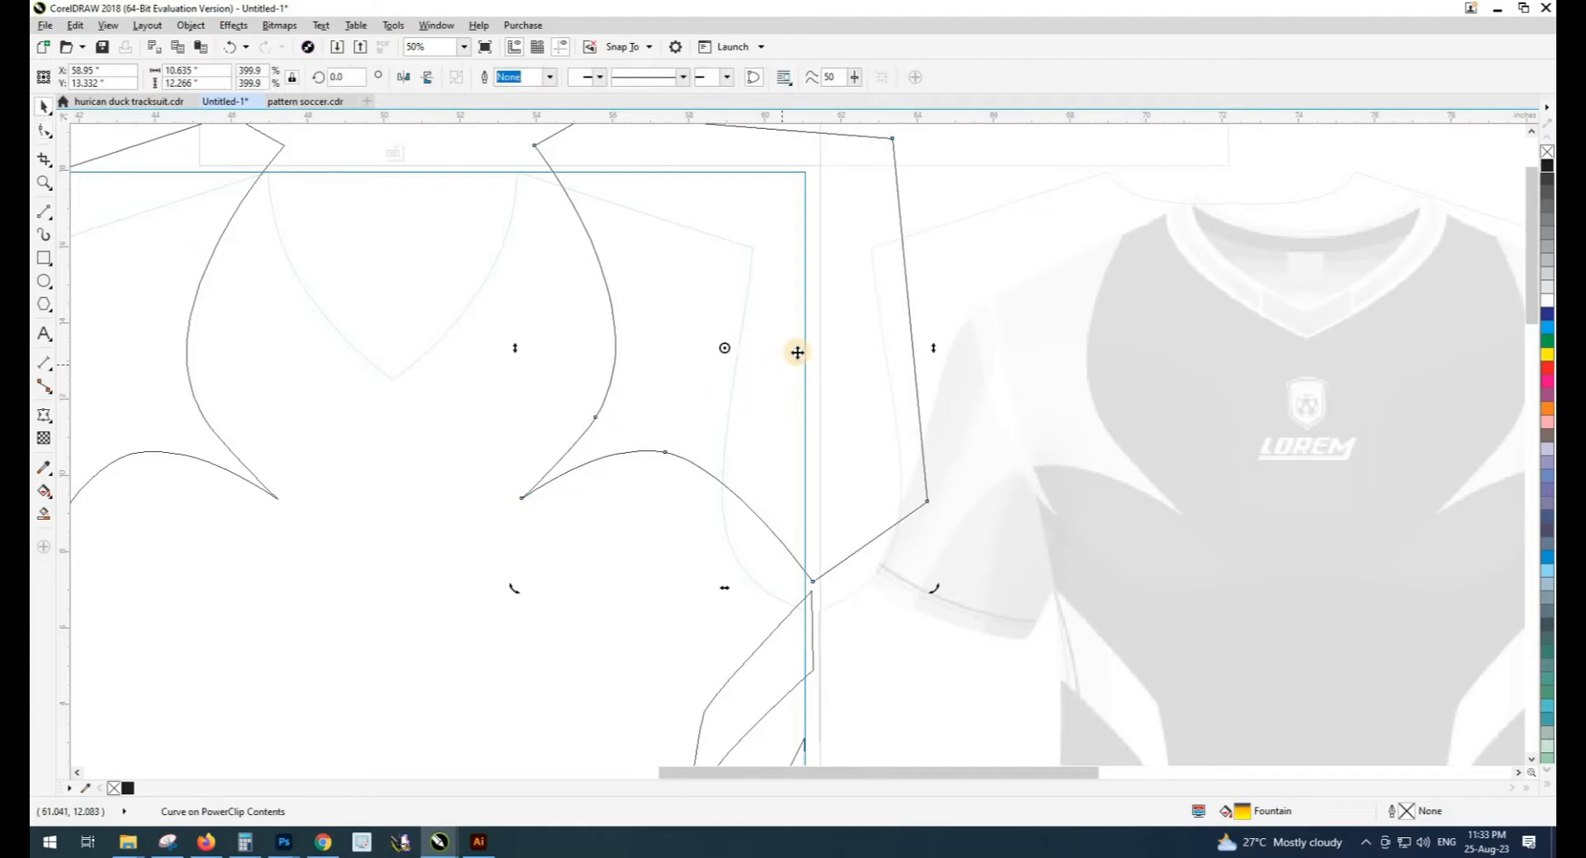
Delete the left-hand shoulder shape from the front artwork
{"action": "scroll", "coordinate": [796, 351], "scroll_direction": "down", "scroll_amount": 2}
{"action": "left_click", "coordinate": [709, 403]}
{"action": "left_click", "coordinate": [639, 296]}
{"action": "key", "text": "Escape"}
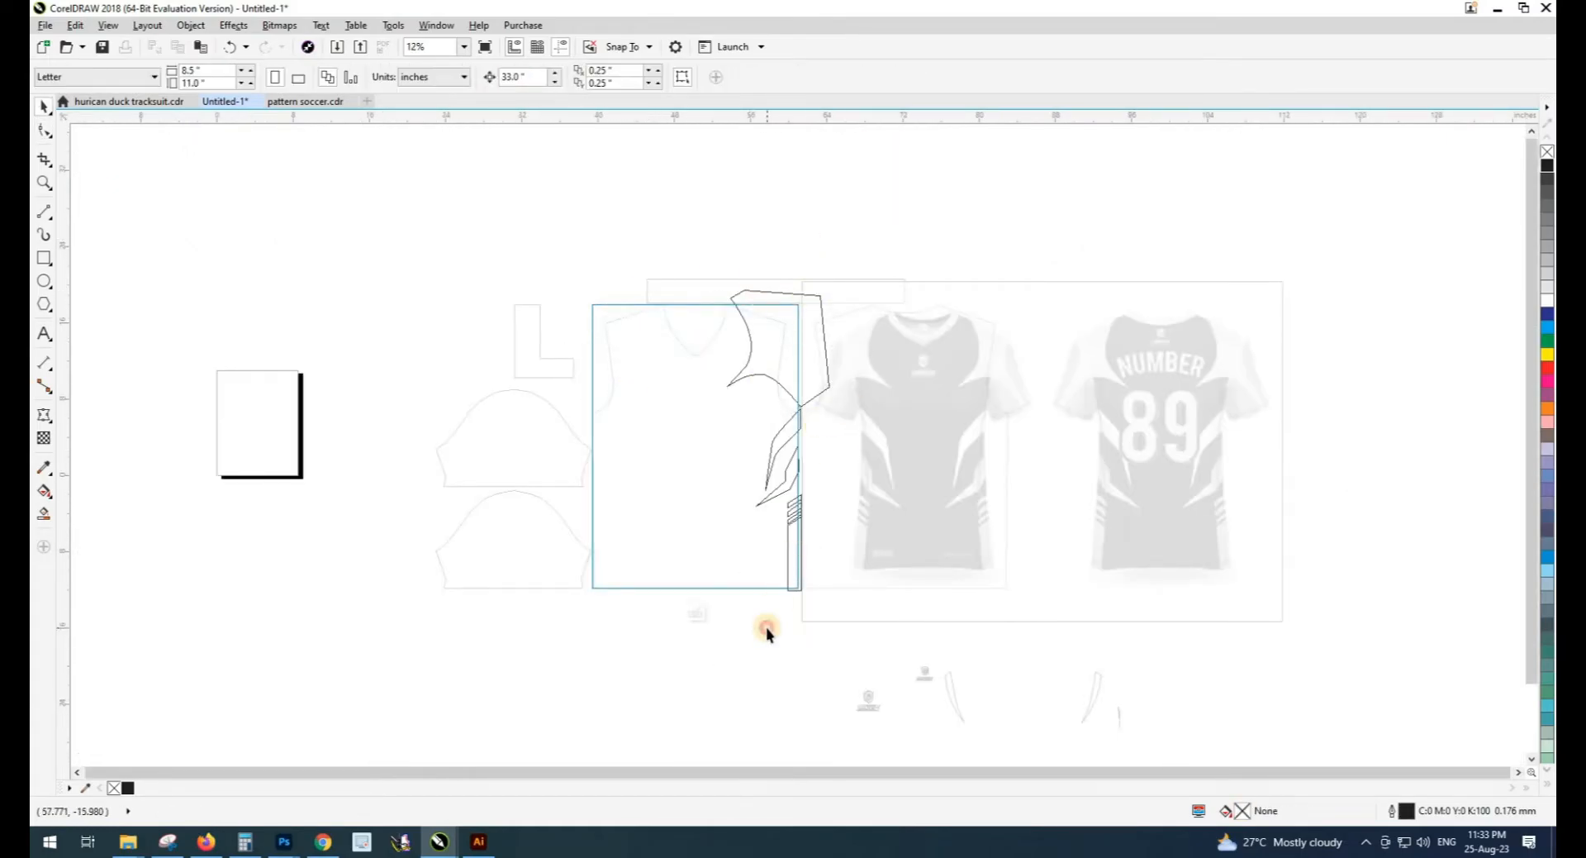
Join the right-hand stripes and side strip into one curve and align its outer edge with the front pattern's side
{"action": "scroll", "coordinate": [783, 630], "scroll_direction": "up", "scroll_amount": 2}
{"action": "scroll", "coordinate": [868, 314], "scroll_direction": "up", "scroll_amount": 2}
{"action": "left_click", "coordinate": [860, 317]}
{"action": "scroll", "coordinate": [859, 317], "scroll_direction": "down", "scroll_amount": 3}
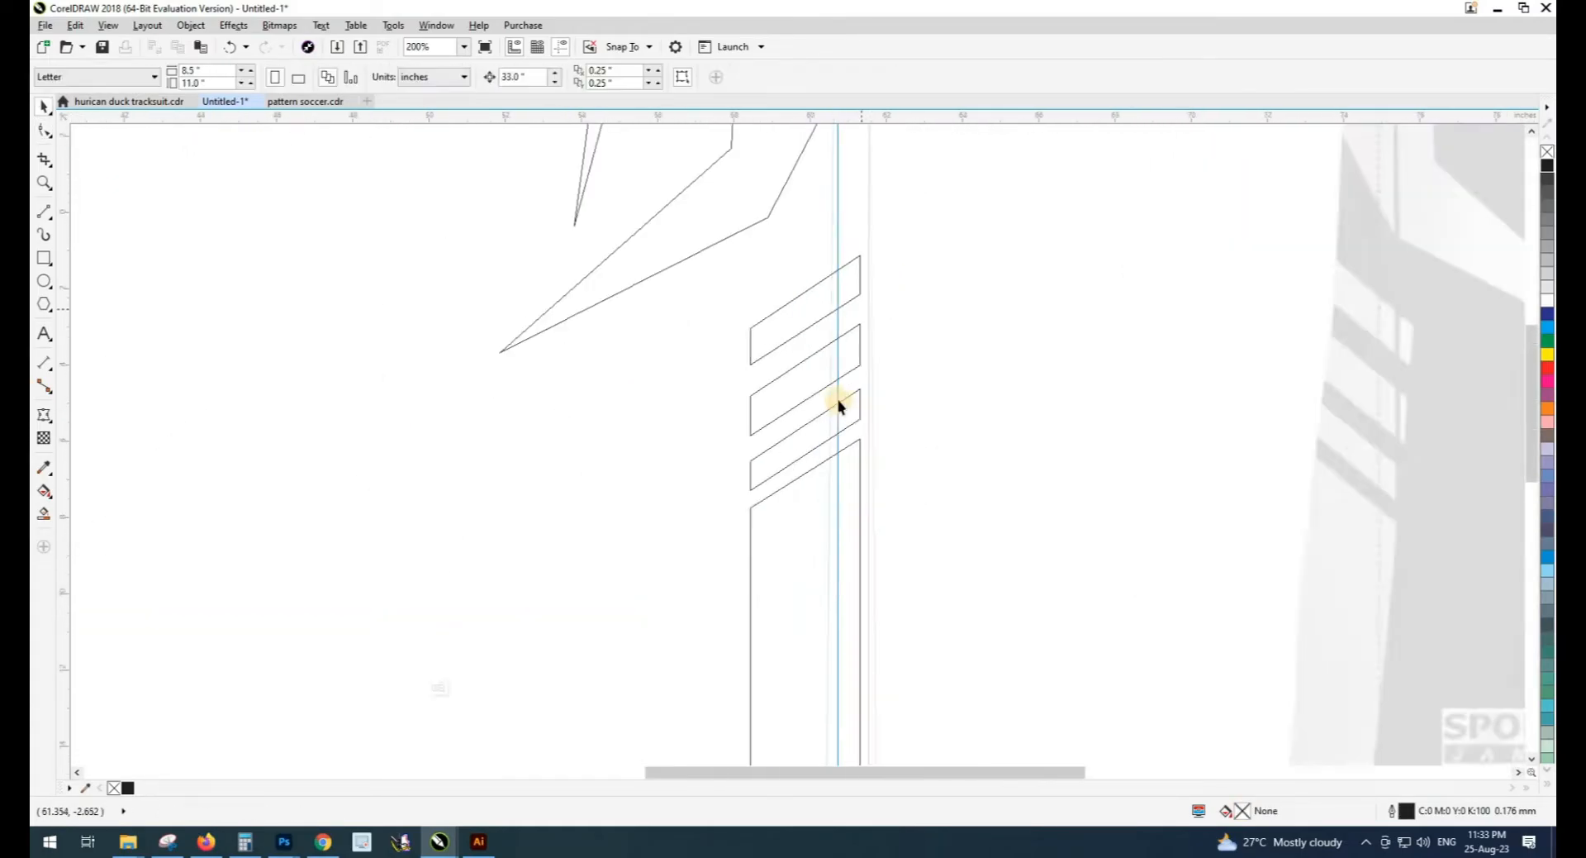
{"action": "scroll", "coordinate": [871, 271], "scroll_direction": "up", "scroll_amount": 2}
{"action": "scroll", "coordinate": [856, 273], "scroll_direction": "down", "scroll_amount": 3}
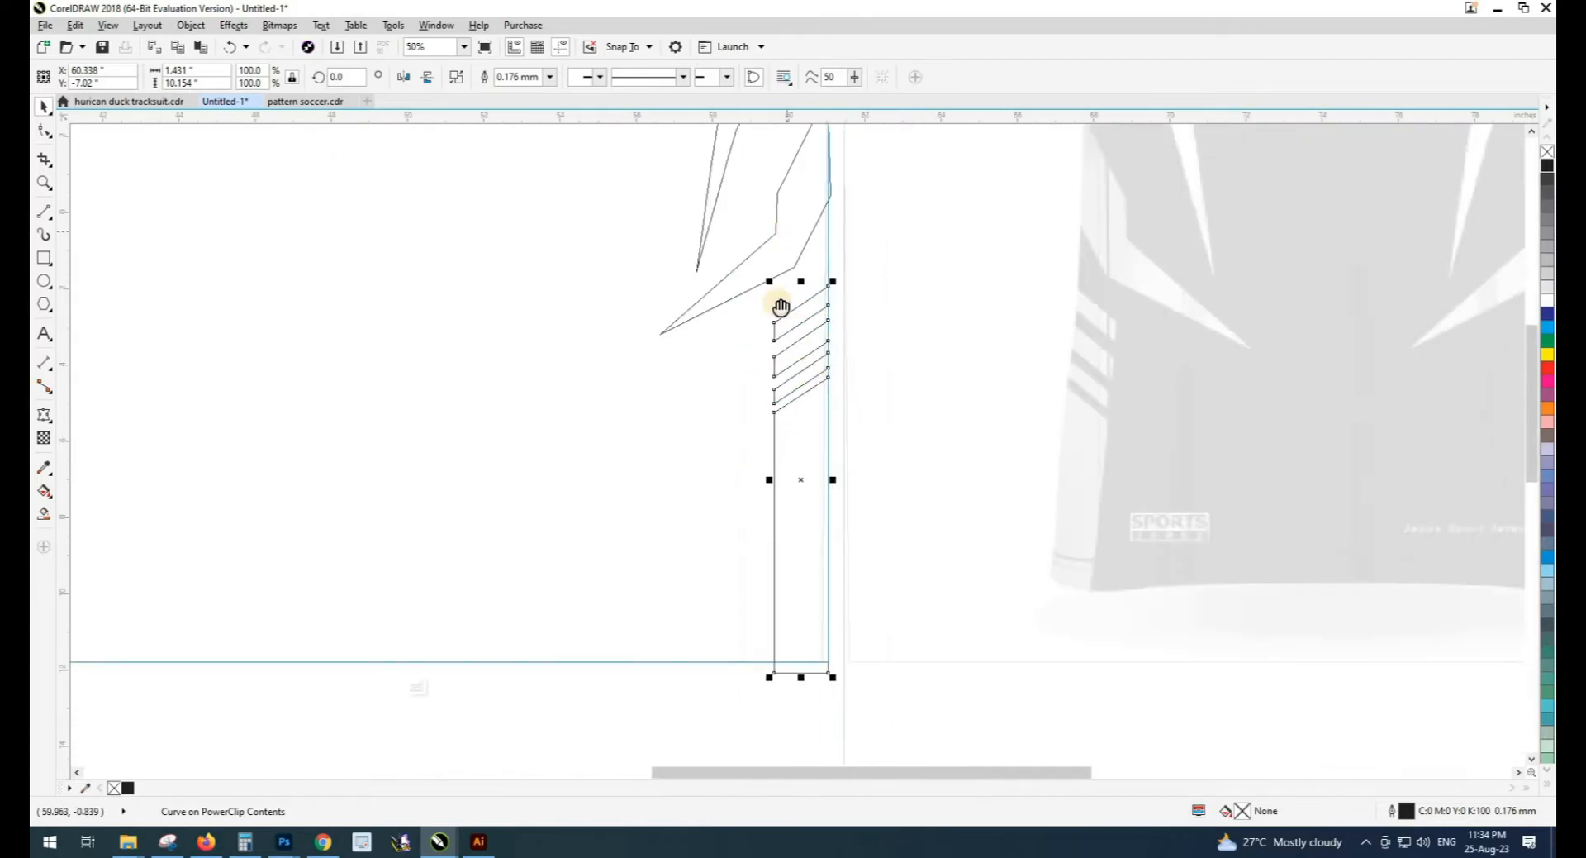
{"action": "left_click", "coordinate": [786, 344]}
{"action": "scroll", "coordinate": [785, 344], "scroll_direction": "down", "scroll_amount": 2}
{"action": "scroll", "coordinate": [811, 402], "scroll_direction": "up", "scroll_amount": 6}
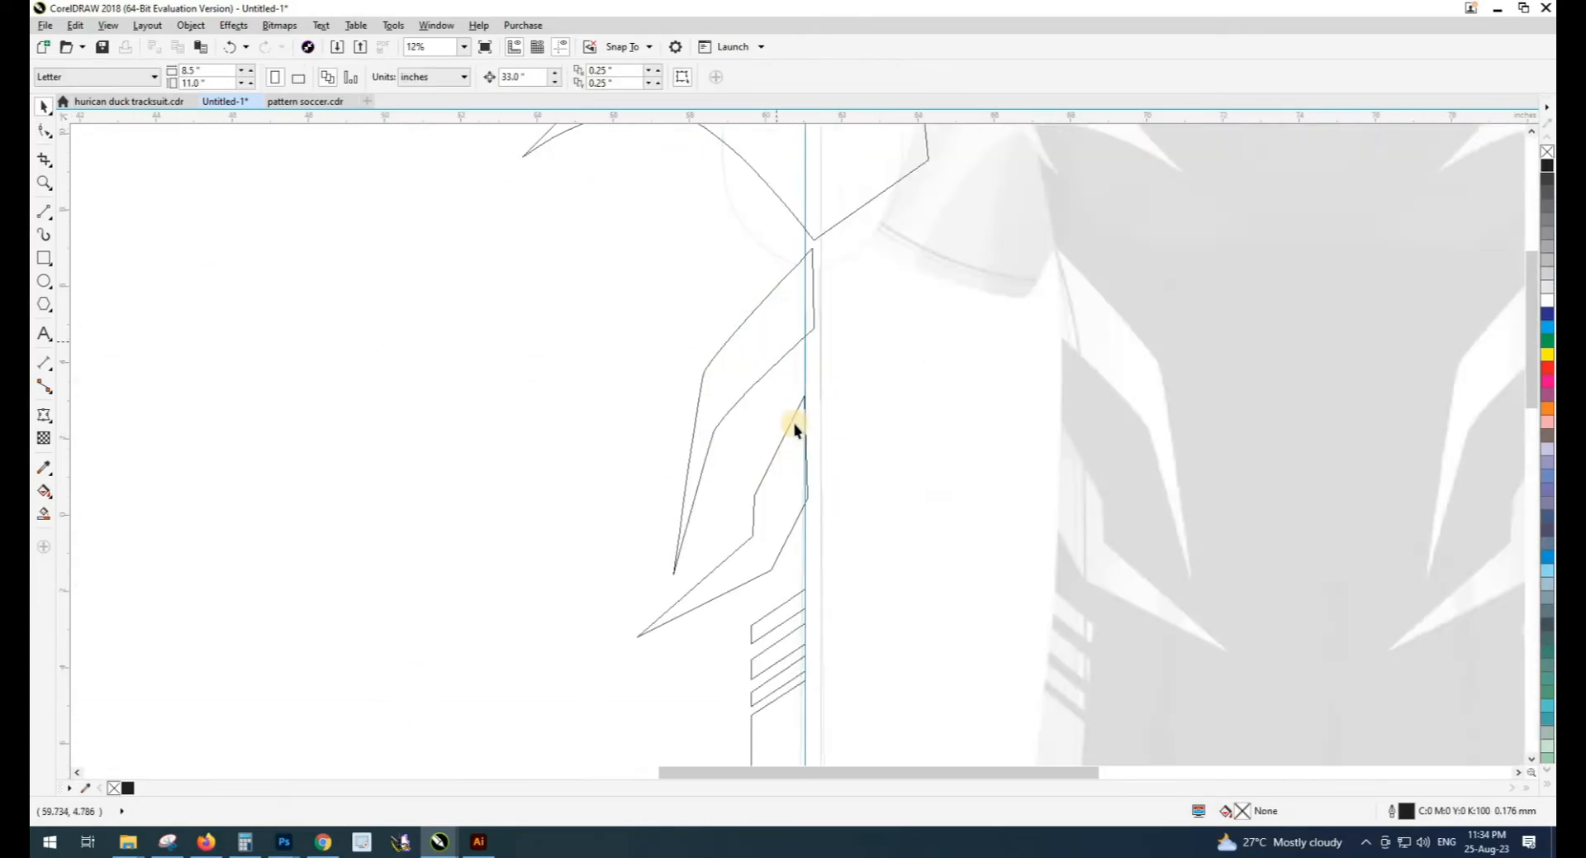
{"action": "scroll", "coordinate": [836, 313], "scroll_direction": "down", "scroll_amount": 6}
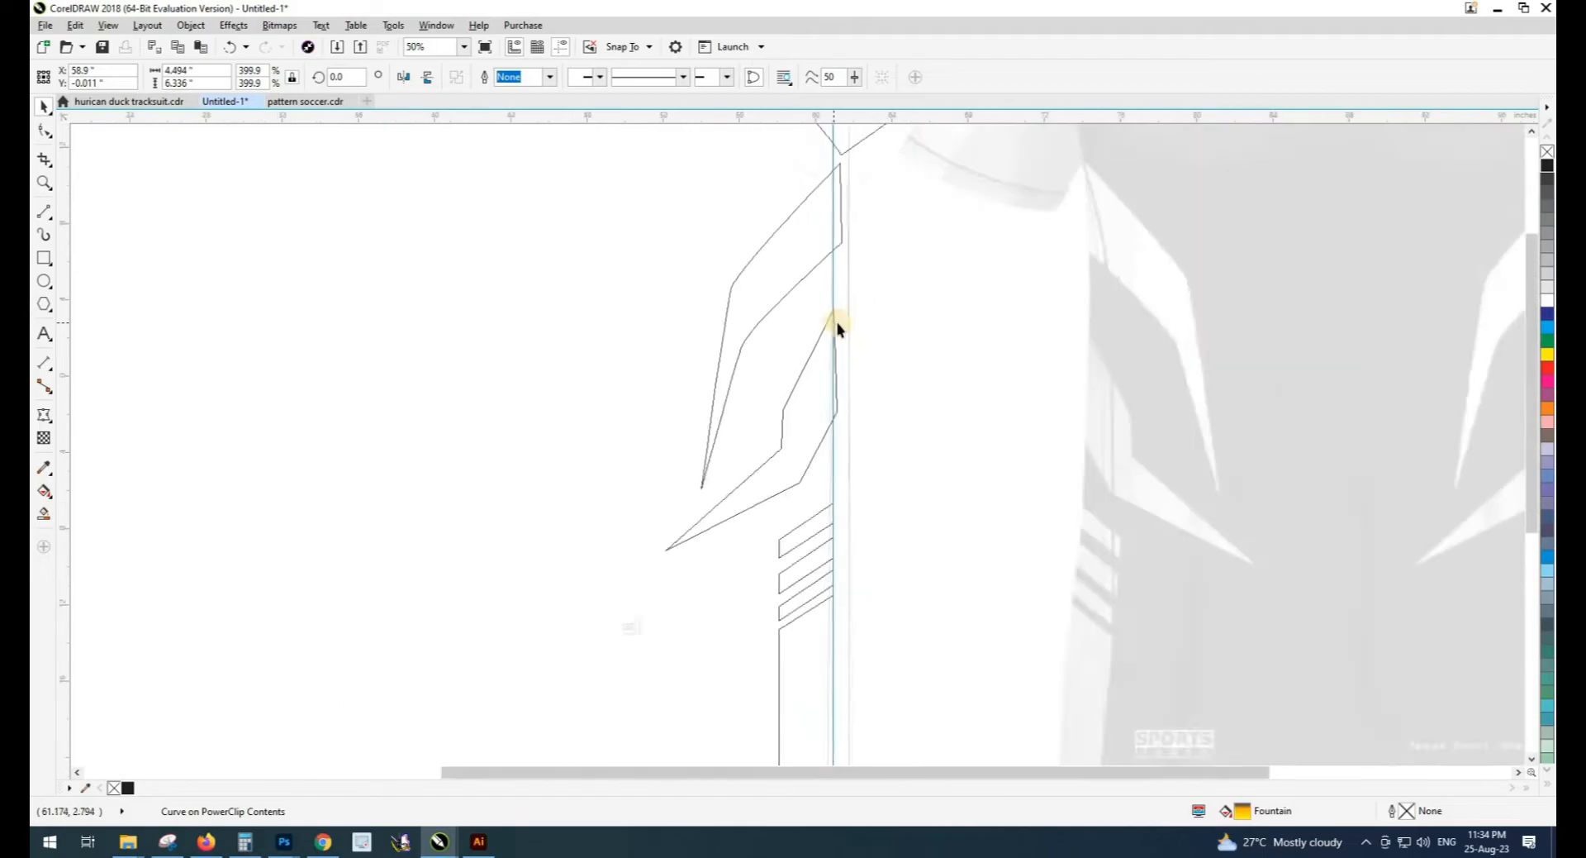
Trim the right-hand shoulder and waist shapes flush with the front pattern's side using a temporary rectangle, and delete the rectangle
{"action": "key", "text": "F6"}
{"action": "left_click_drag", "start_coordinate": [792, 318], "coordinate": [932, 650]}
{"action": "left_click_drag", "start_coordinate": [860, 311], "coordinate": [861, 271]}
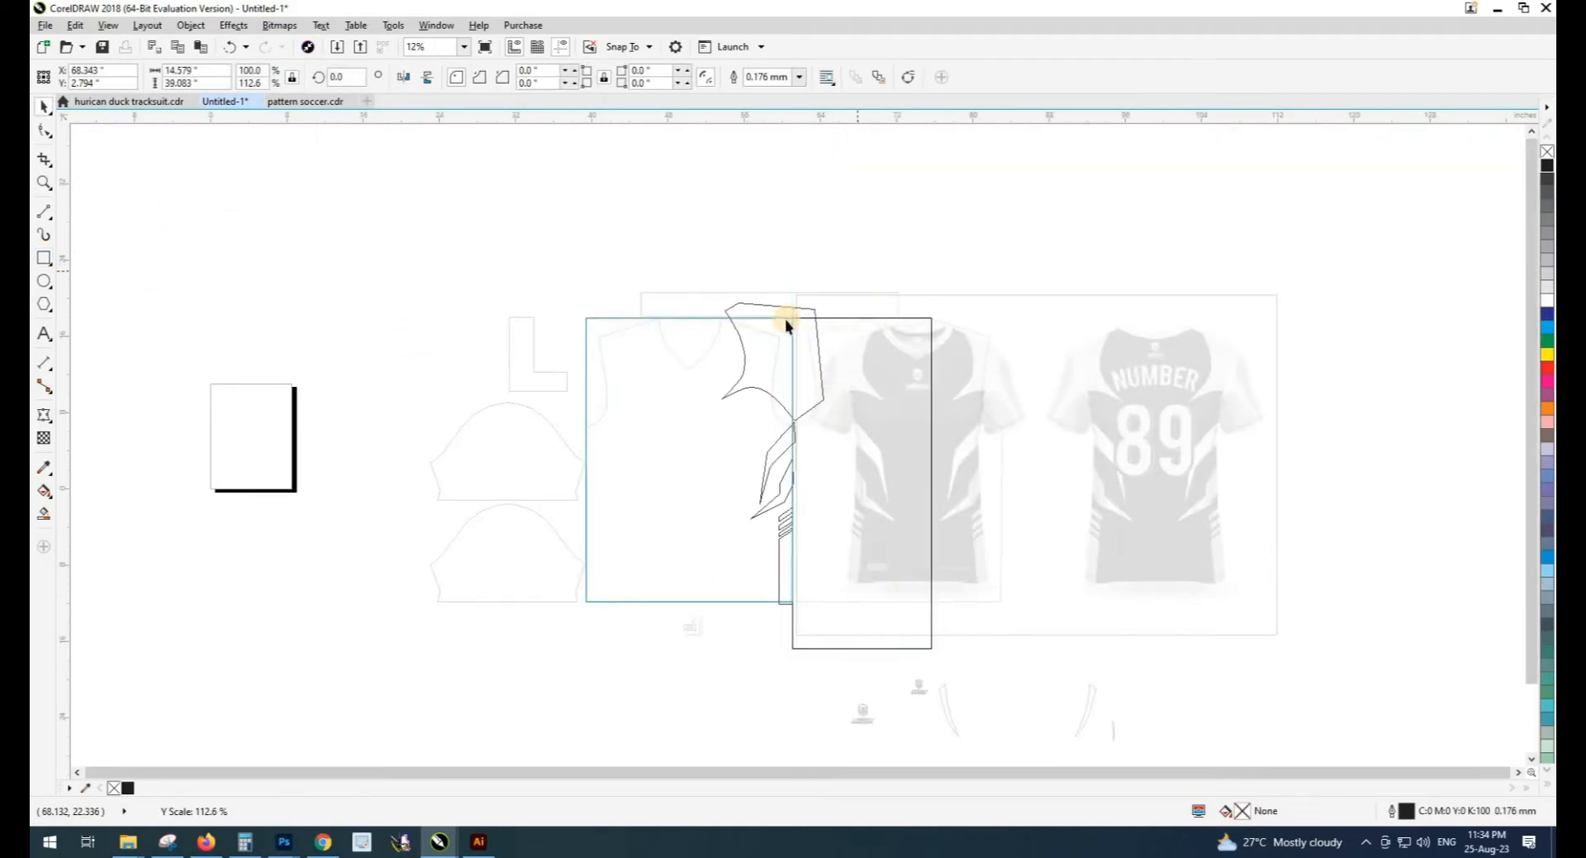
{"action": "scroll", "coordinate": [790, 322], "scroll_direction": "up", "scroll_amount": 1}
{"action": "key", "text": "space"}
{"action": "left_click", "coordinate": [792, 411], "text": "shift"}
{"action": "key", "text": "alt+t"}
{"action": "left_click", "coordinate": [789, 393], "text": "shift"}
{"action": "left_click", "coordinate": [802, 481], "text": "shift"}
{"action": "left_click", "coordinate": [845, 519]}
{"action": "key", "text": "Delete"}
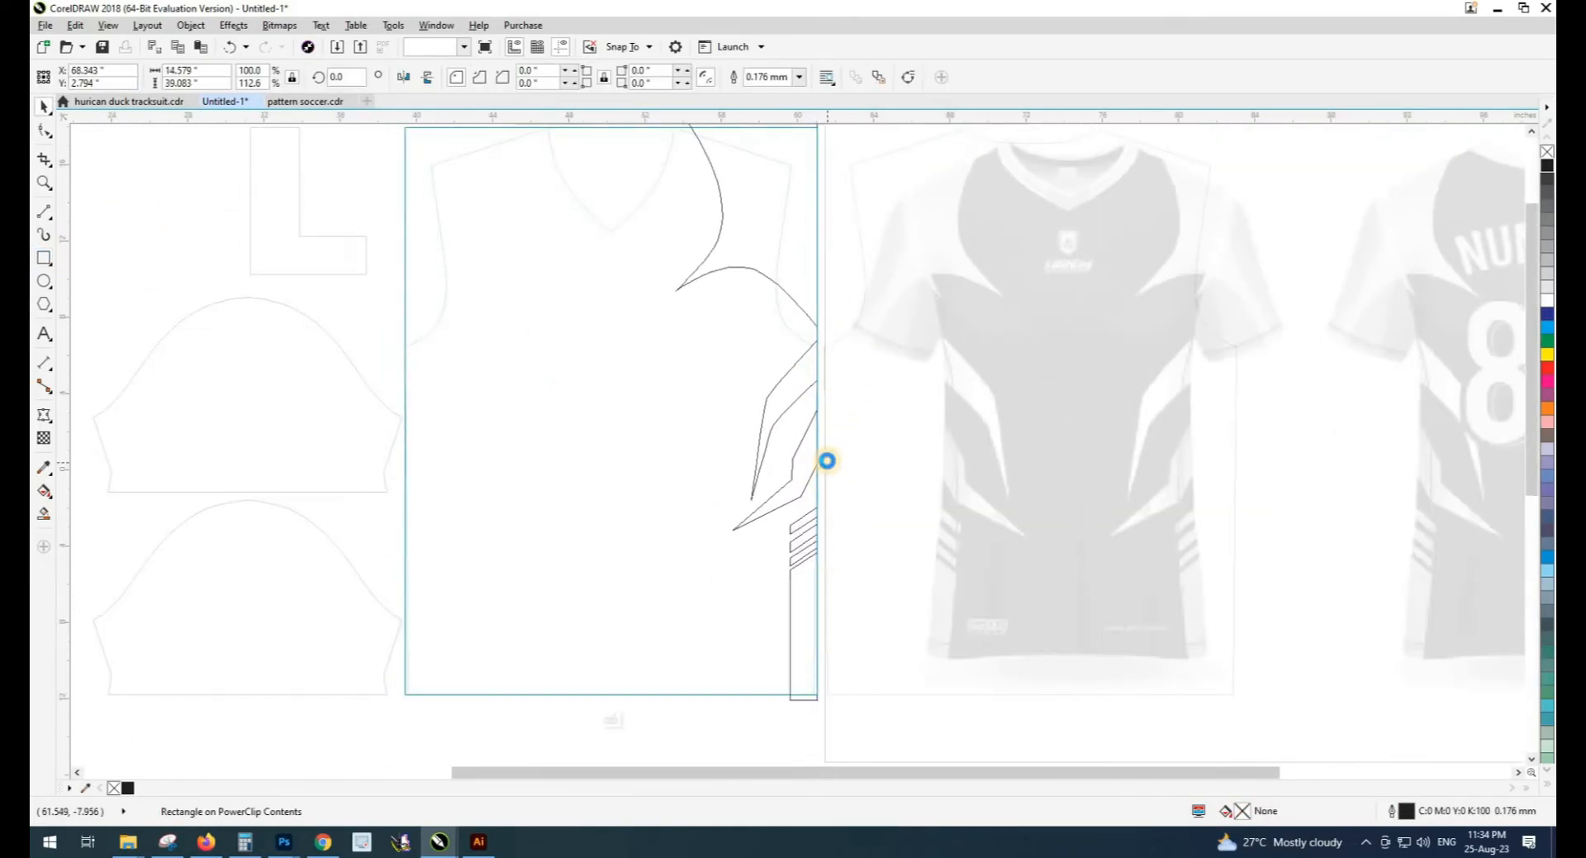
Trim the shoulder shape's overhang above the front pattern with a second temporary rectangle, and delete that rectangle
{"action": "scroll", "coordinate": [828, 461], "scroll_direction": "down", "scroll_amount": 1}
{"action": "scroll", "coordinate": [762, 275], "scroll_direction": "up", "scroll_amount": 1}
{"action": "key", "text": "F6"}
{"action": "left_click_drag", "start_coordinate": [580, 310], "coordinate": [994, 181]}
{"action": "key", "text": "space"}
{"action": "left_click", "coordinate": [816, 374], "text": "shift"}
{"action": "left_click", "coordinate": [882, 219]}
{"action": "key", "text": "Delete"}
Group the right-hand shapes and place a mirrored copy along the front pattern's left side
{"action": "scroll", "coordinate": [853, 243], "scroll_direction": "down", "scroll_amount": 2}
{"action": "key", "text": "ctrl+a"}
{"action": "key", "text": "ctrl+g"}
{"action": "scroll", "coordinate": [889, 317], "scroll_direction": "up", "scroll_amount": 2}
{"action": "left_click_drag", "start_coordinate": [865, 298], "coordinate": [614, 212]}
{"action": "right_click", "coordinate": [613, 212]}
{"action": "left_click_drag", "start_coordinate": [737, 221], "coordinate": [608, 222]}
Exit PowerClip editing and view the front pattern in full colour to check the mirrored artwork
{"action": "scroll", "coordinate": [670, 247], "scroll_direction": "down", "scroll_amount": 1}
{"action": "left_click", "coordinate": [707, 537]}
{"action": "left_click", "coordinate": [706, 539], "text": "ctrl"}
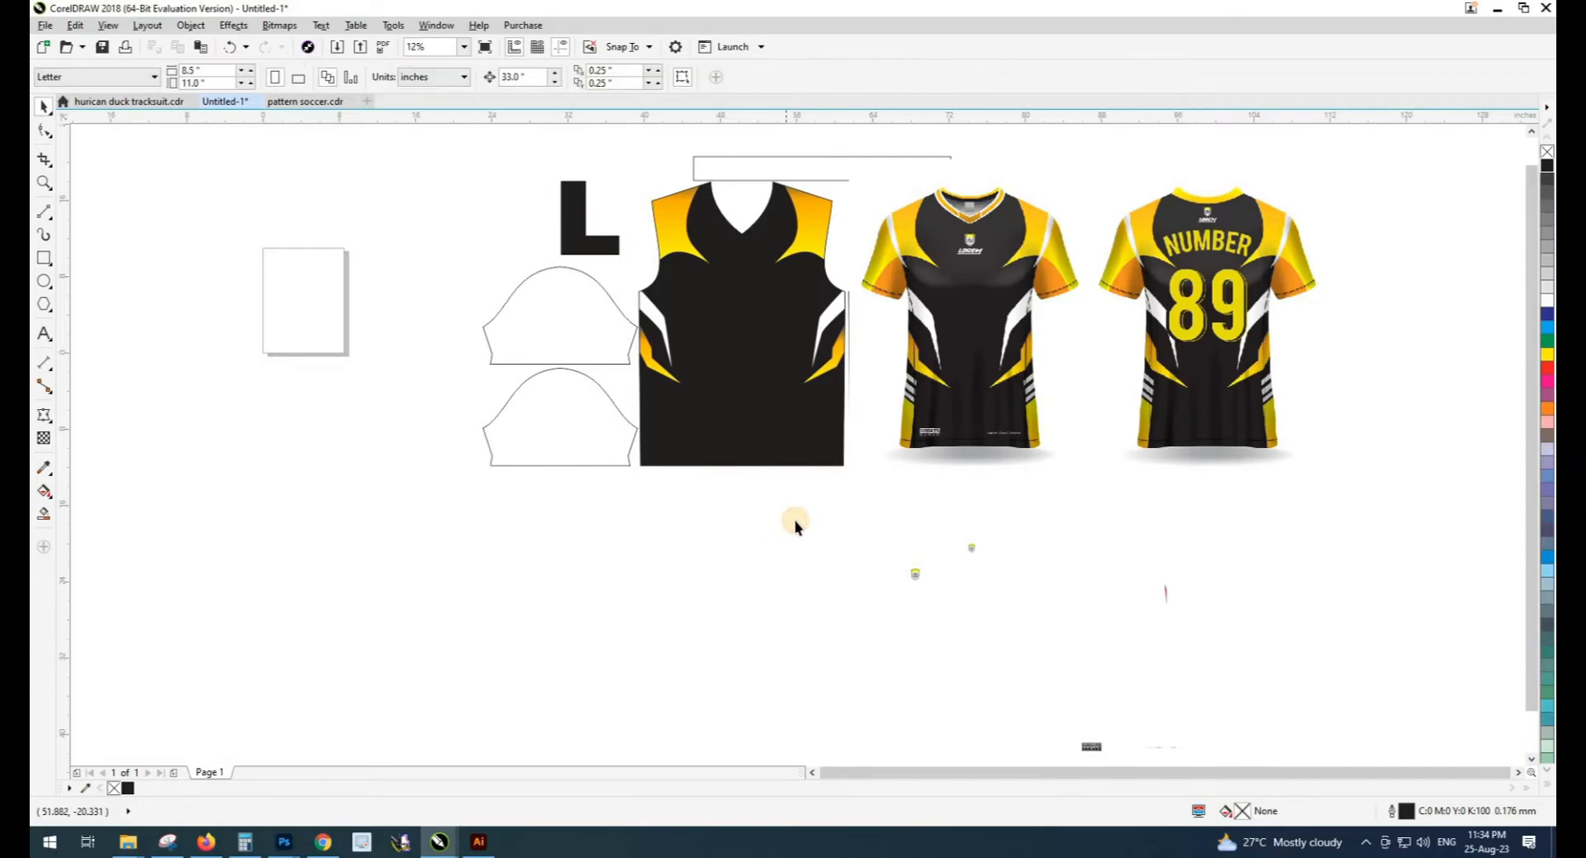
{"action": "left_click", "coordinate": [792, 430], "text": "ctrl"}
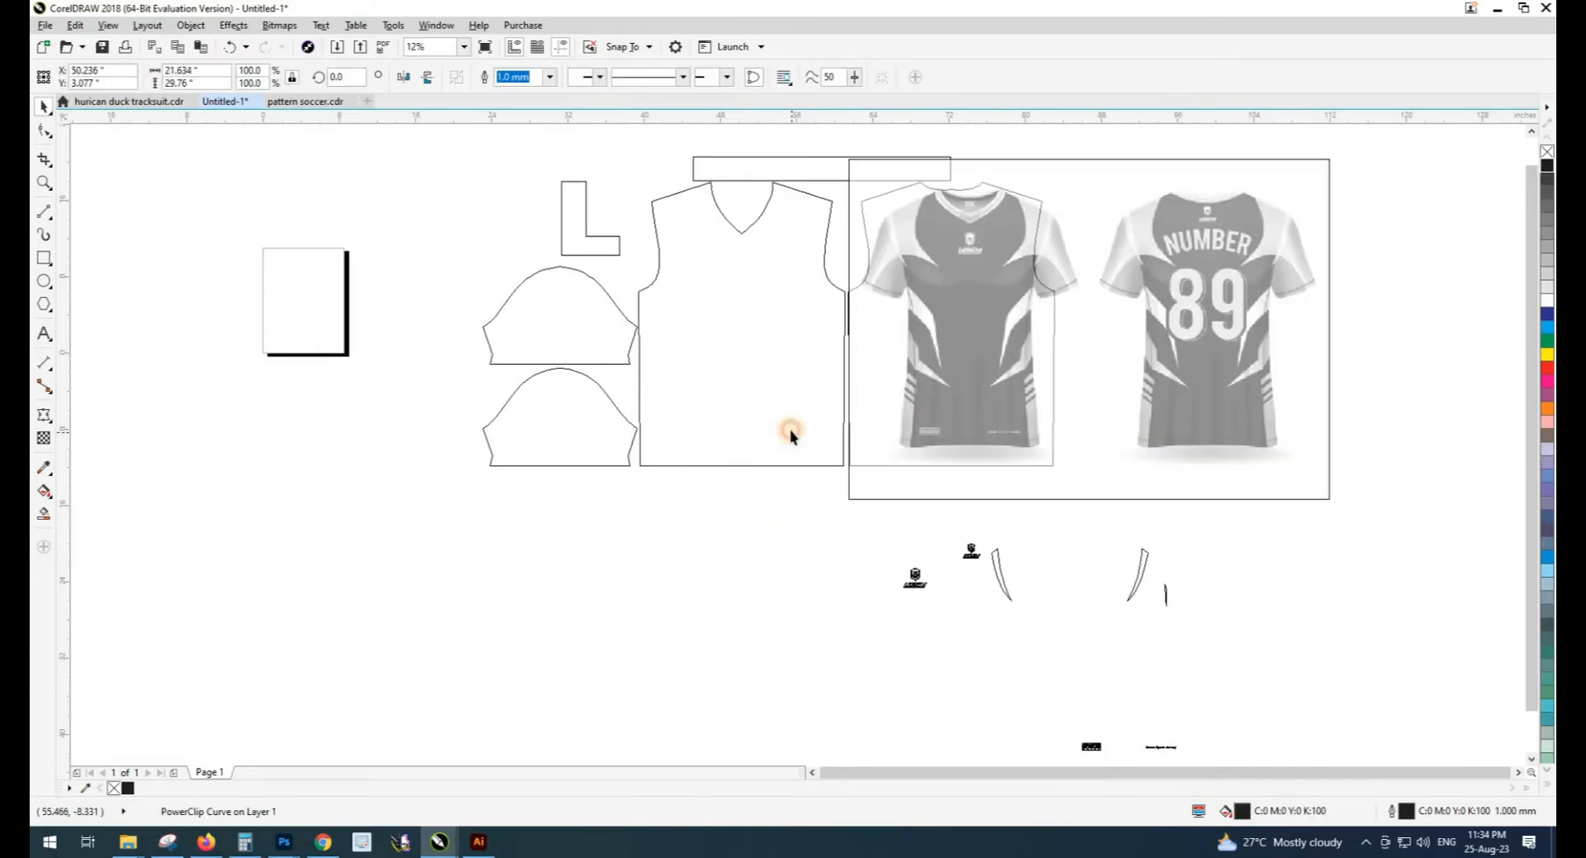
Reopen the front pattern's PowerClip contents and stretch the right-hand waist shapes inward
{"action": "left_click", "coordinate": [740, 609]}
{"action": "scroll", "coordinate": [818, 336], "scroll_direction": "up", "scroll_amount": 1}
{"action": "left_click", "coordinate": [811, 333]}
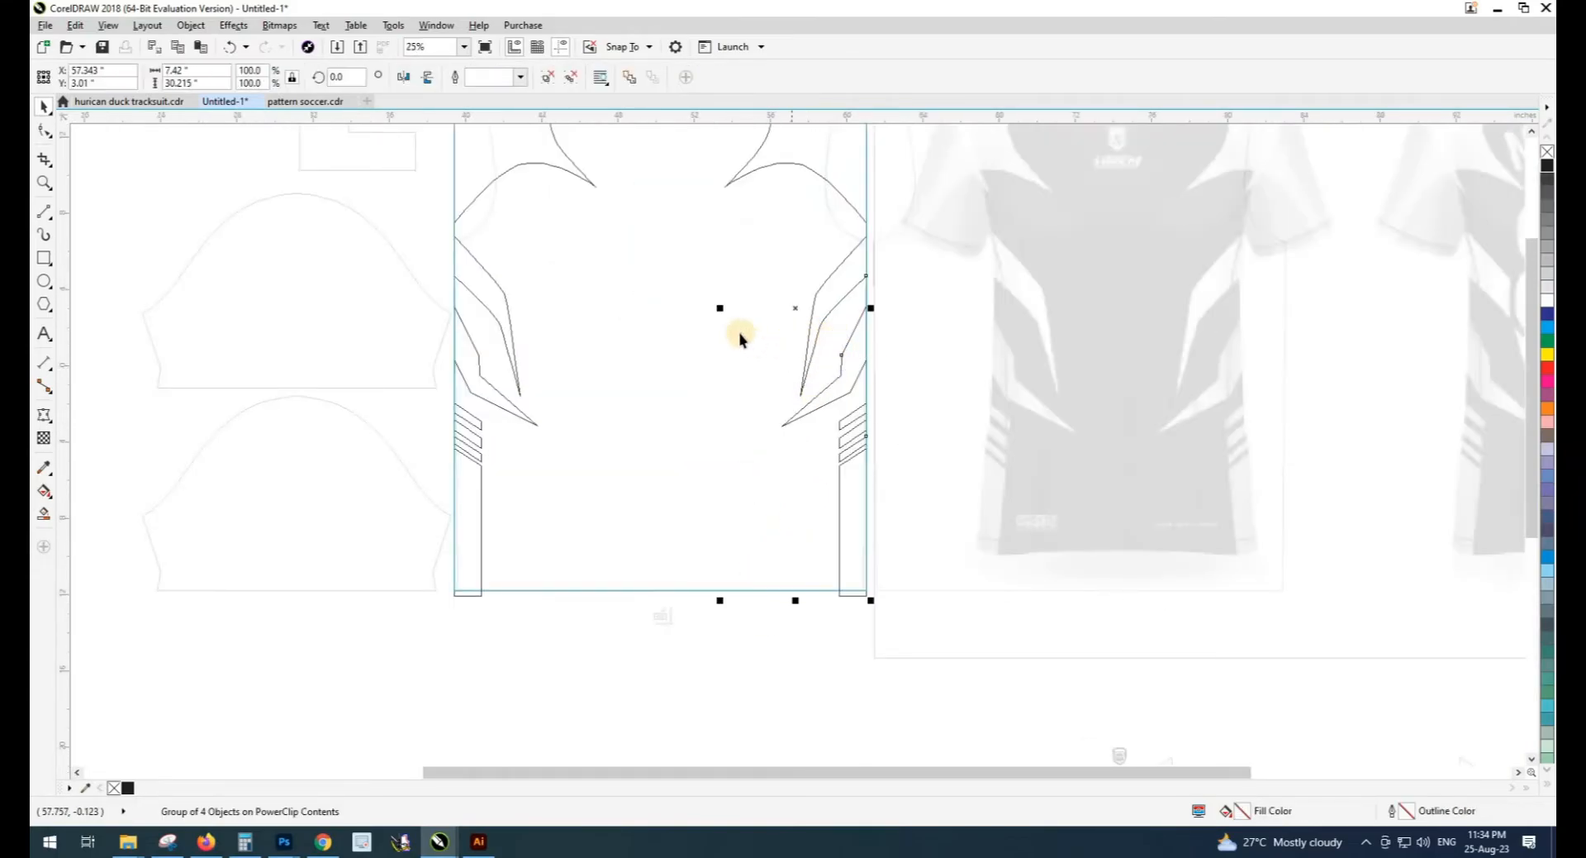
{"action": "left_click_drag", "start_coordinate": [830, 329], "coordinate": [718, 330]}
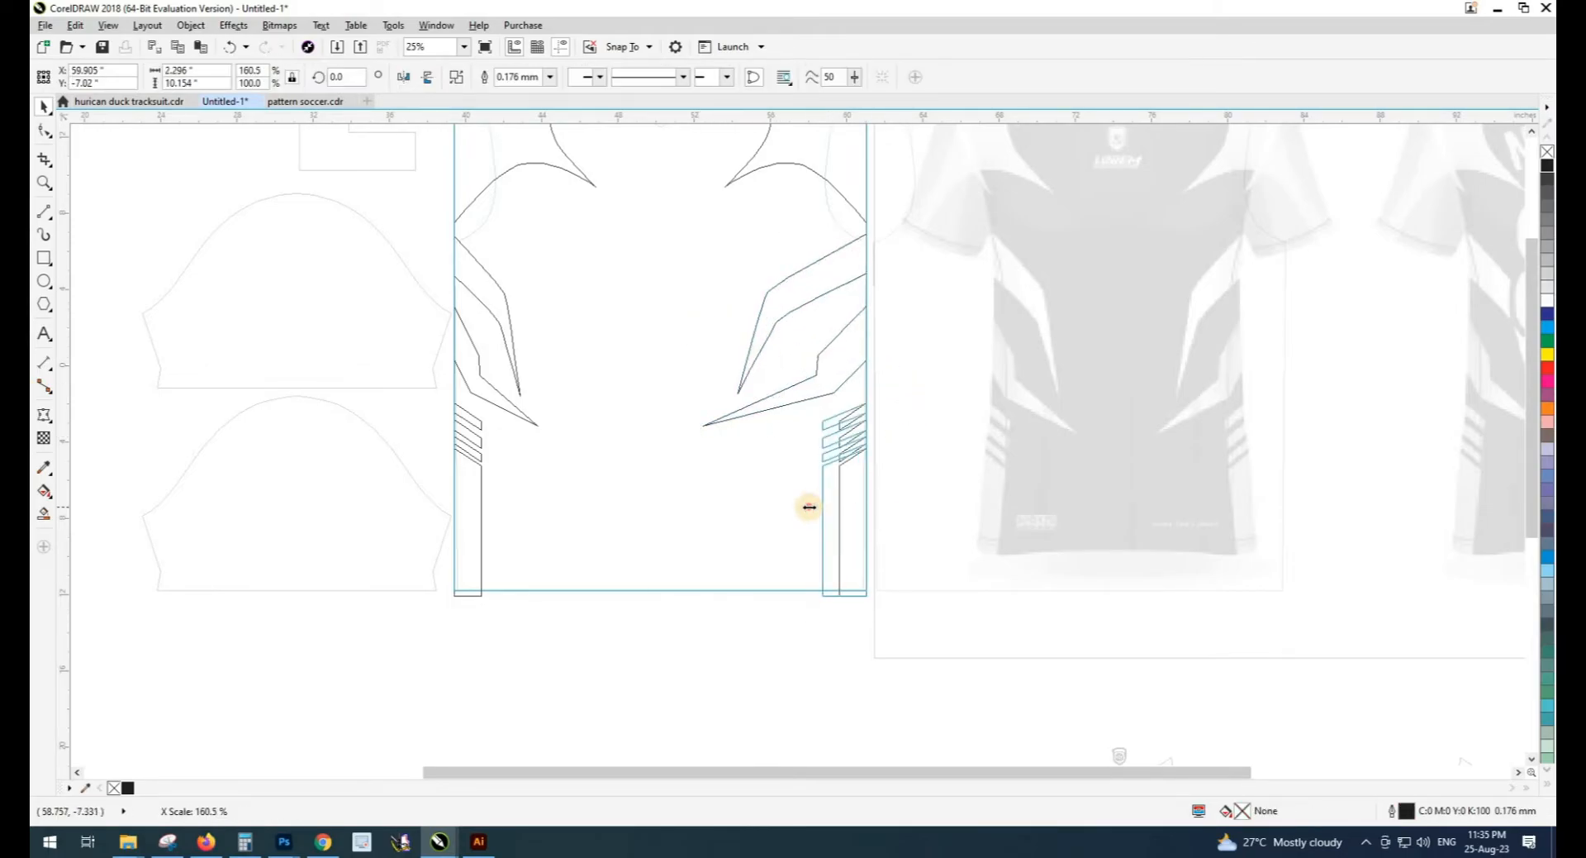
Stretch the right-hand stripes and side strip inward and adjust the strip's lower outer corner
{"action": "left_click_drag", "start_coordinate": [809, 507], "coordinate": [806, 507]}
{"action": "left_click", "coordinate": [851, 503]}
{"action": "scroll", "coordinate": [853, 503], "scroll_direction": "up", "scroll_amount": 1}
{"action": "left_click_drag", "start_coordinate": [861, 579], "coordinate": [860, 568]}
{"action": "scroll", "coordinate": [855, 450], "scroll_direction": "down", "scroll_amount": 1}
{"action": "left_click", "coordinate": [779, 419]}
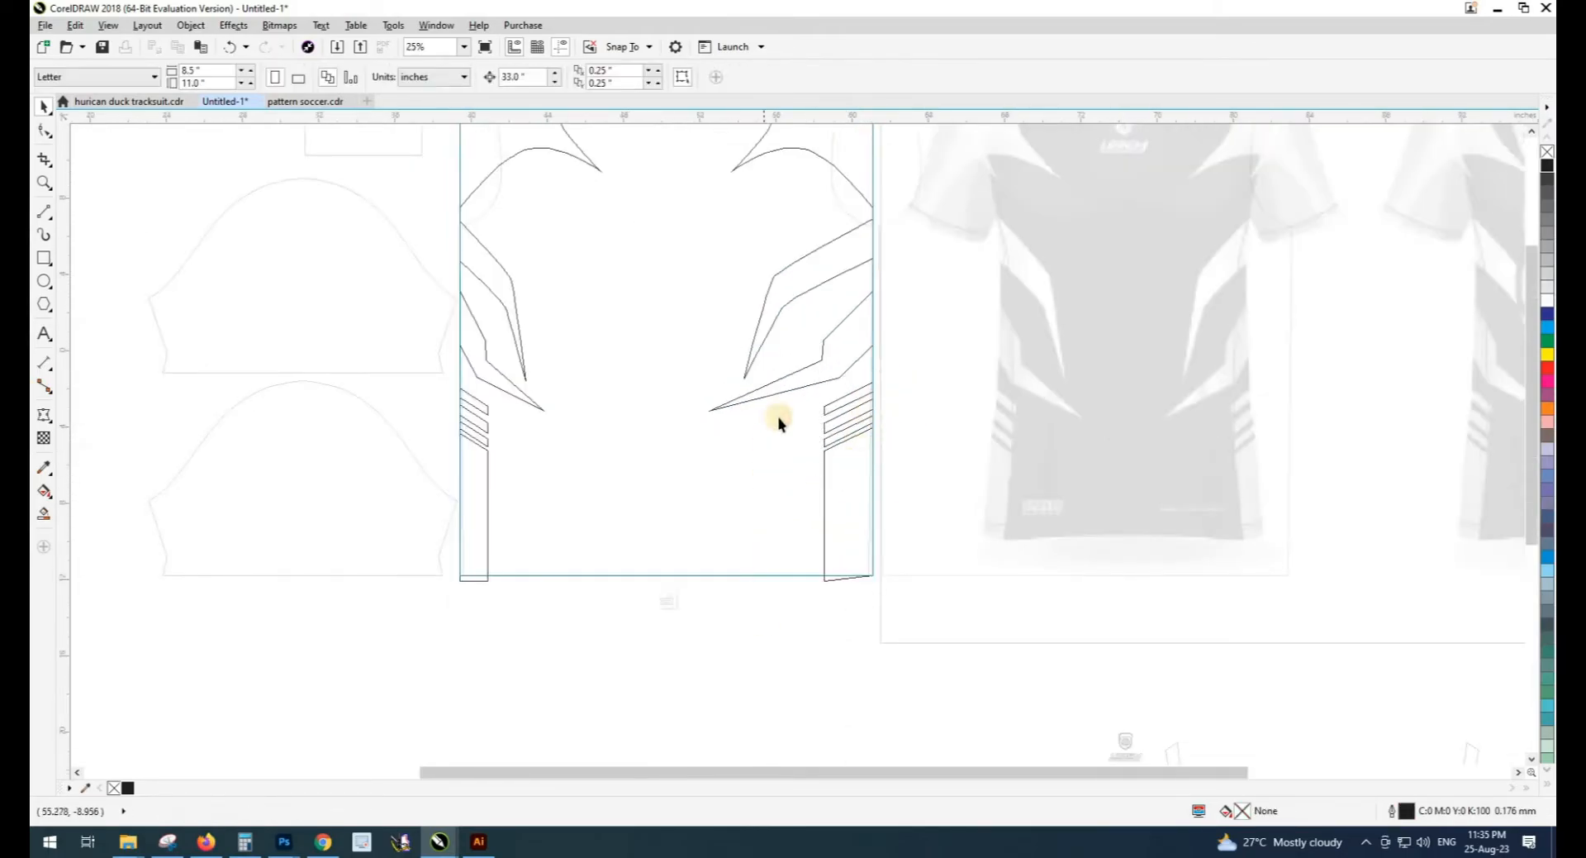
Lower the inner tip of the right-hand yellow waist shape and adjust a corner of the white waist shape above it
{"action": "left_click", "coordinate": [777, 393]}
{"action": "key", "text": "F10"}
{"action": "scroll", "coordinate": [727, 372], "scroll_direction": "up", "scroll_amount": 1}
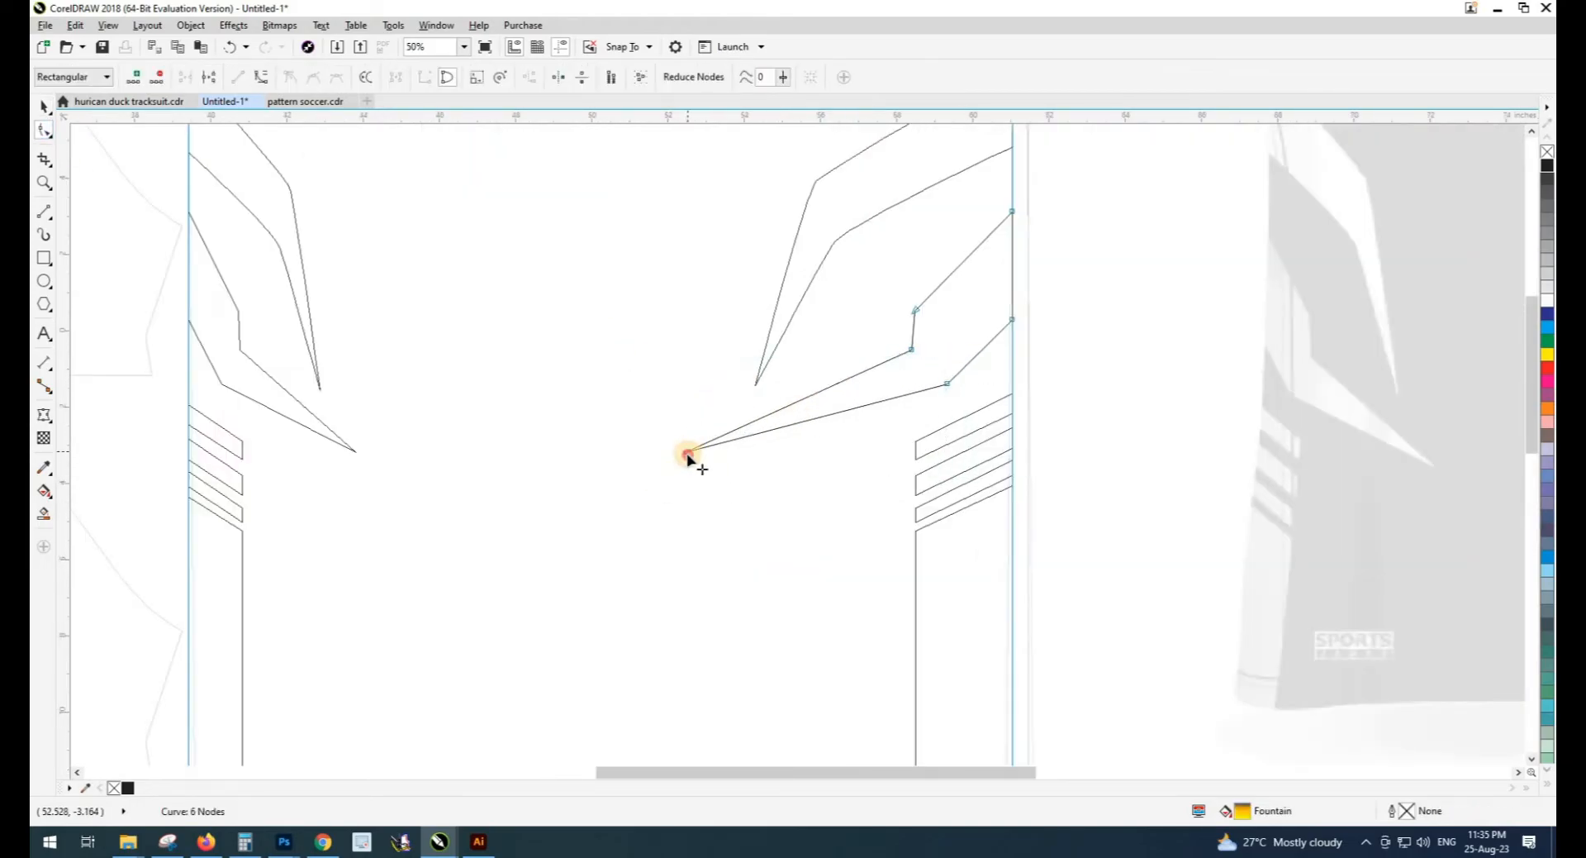
{"action": "left_click_drag", "start_coordinate": [716, 435], "coordinate": [694, 527]}
{"action": "left_click", "coordinate": [803, 332]}
{"action": "left_click_drag", "start_coordinate": [900, 244], "coordinate": [886, 258]}
{"action": "key", "text": "space"}
Delete the mirrored artwork copy along the front pattern's left side
{"action": "scroll", "coordinate": [764, 319], "scroll_direction": "down", "scroll_amount": 2}
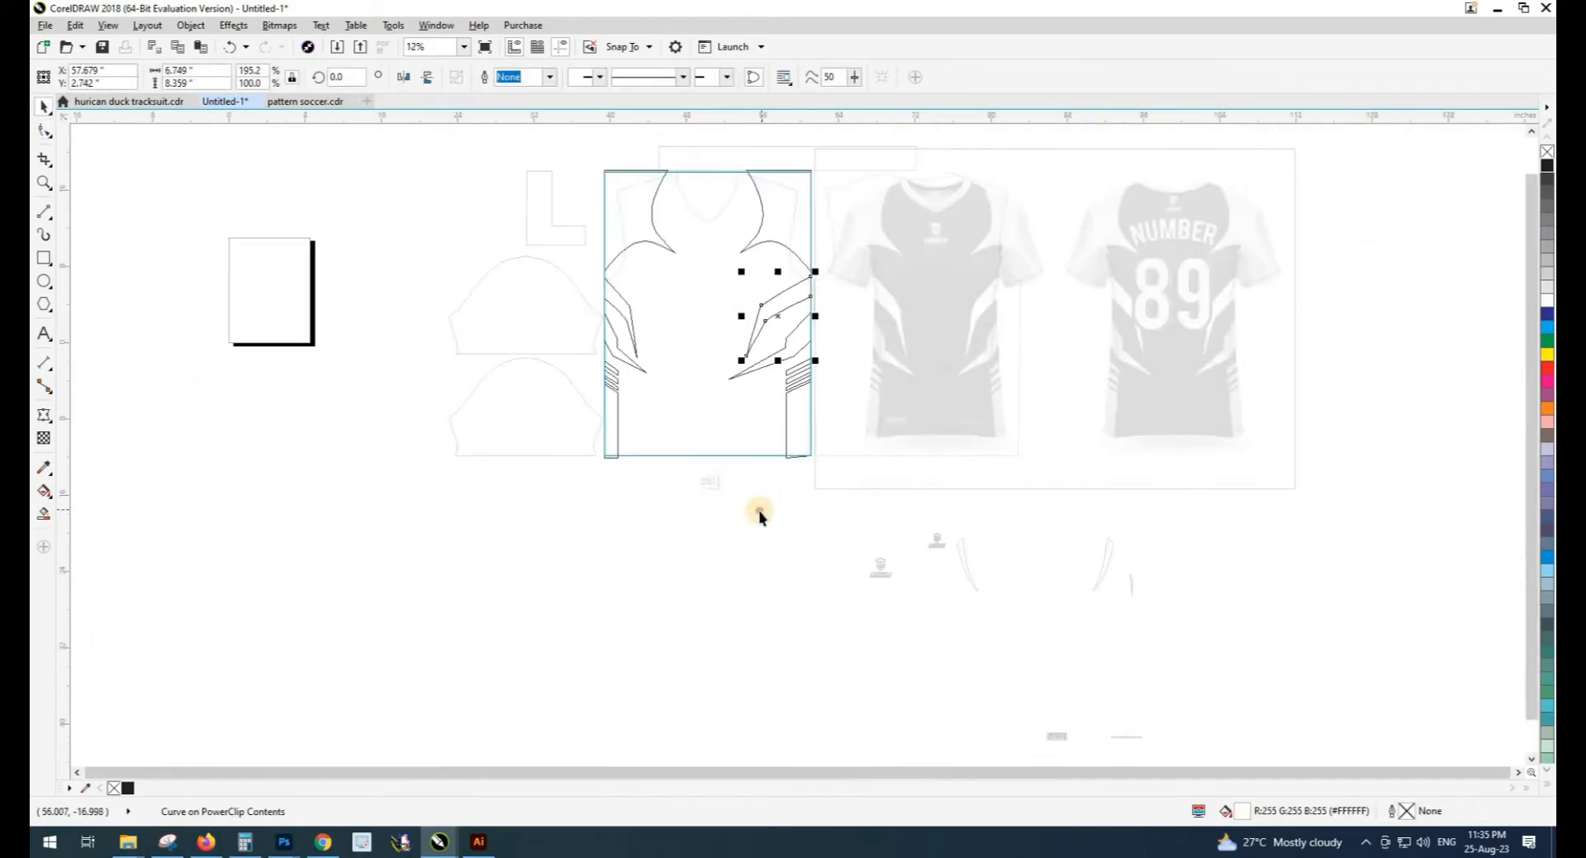
{"action": "left_click", "coordinate": [659, 201]}
{"action": "key", "text": "Delete"}
Break the right-hand white stripes apart from the lower side strip and finish PowerClip editing
{"action": "scroll", "coordinate": [797, 394], "scroll_direction": "up", "scroll_amount": 2}
{"action": "left_click", "coordinate": [813, 381]}
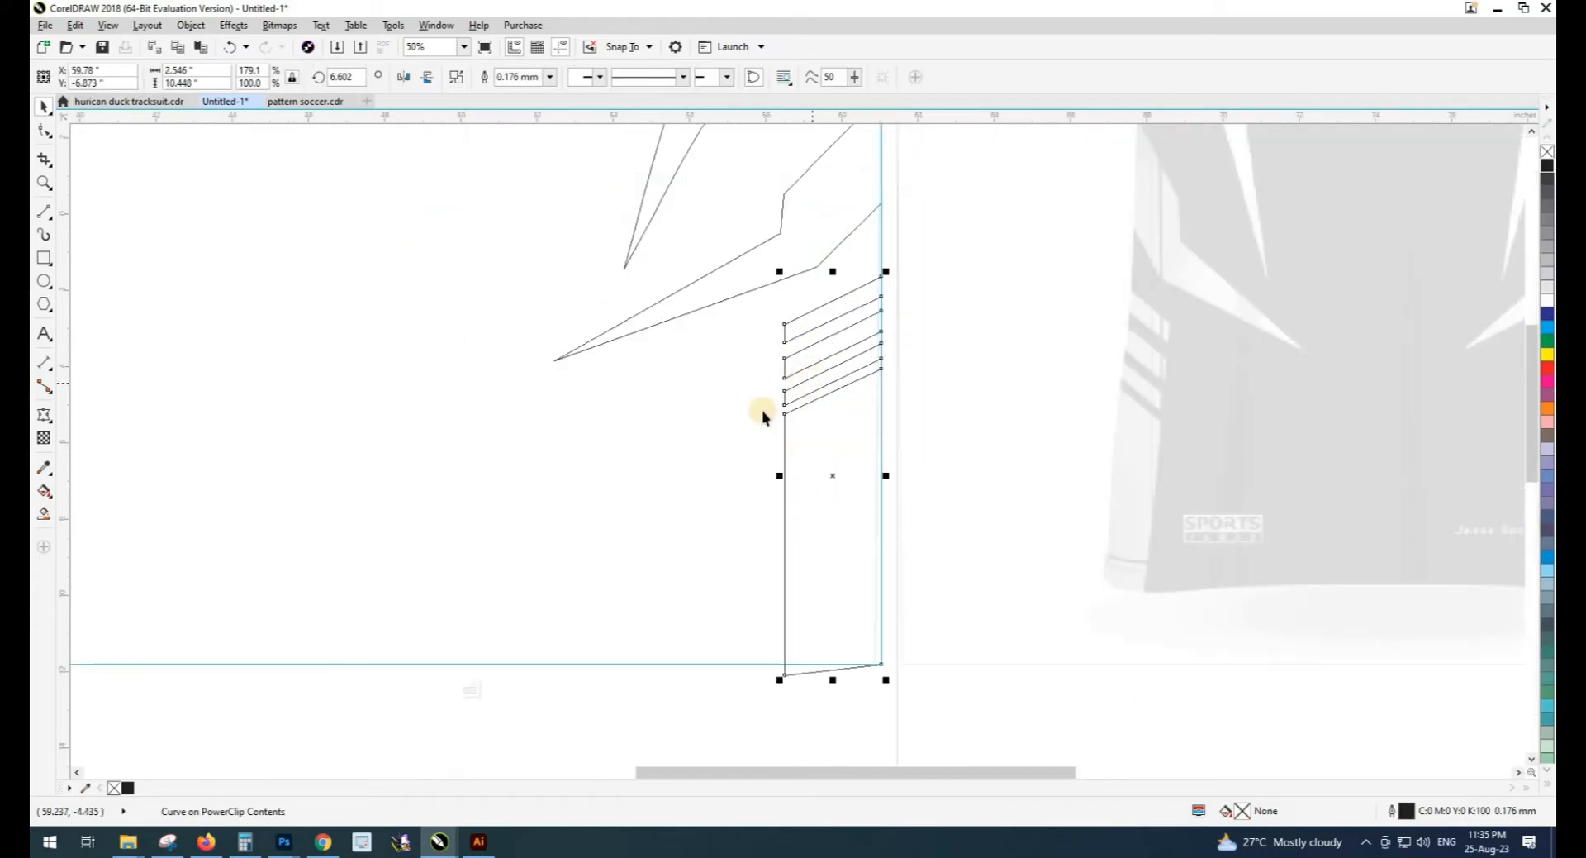
{"action": "left_click_drag", "start_coordinate": [934, 268], "coordinate": [754, 423]}
{"action": "left_click", "coordinate": [845, 509]}
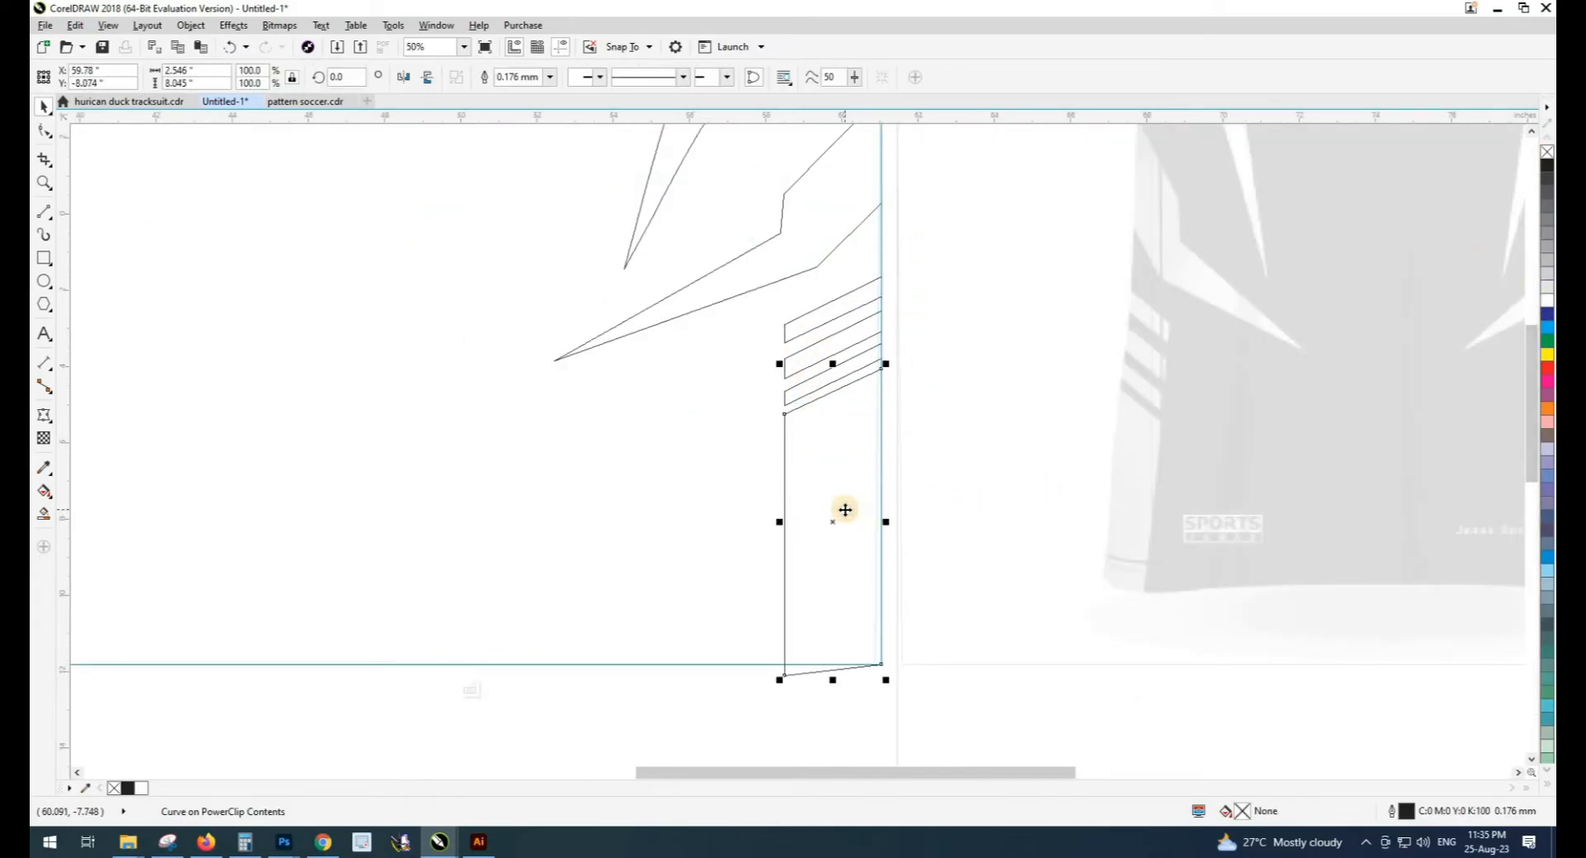
{"action": "left_click", "coordinate": [494, 683]}
{"action": "scroll", "coordinate": [699, 562], "scroll_direction": "down", "scroll_amount": 4}
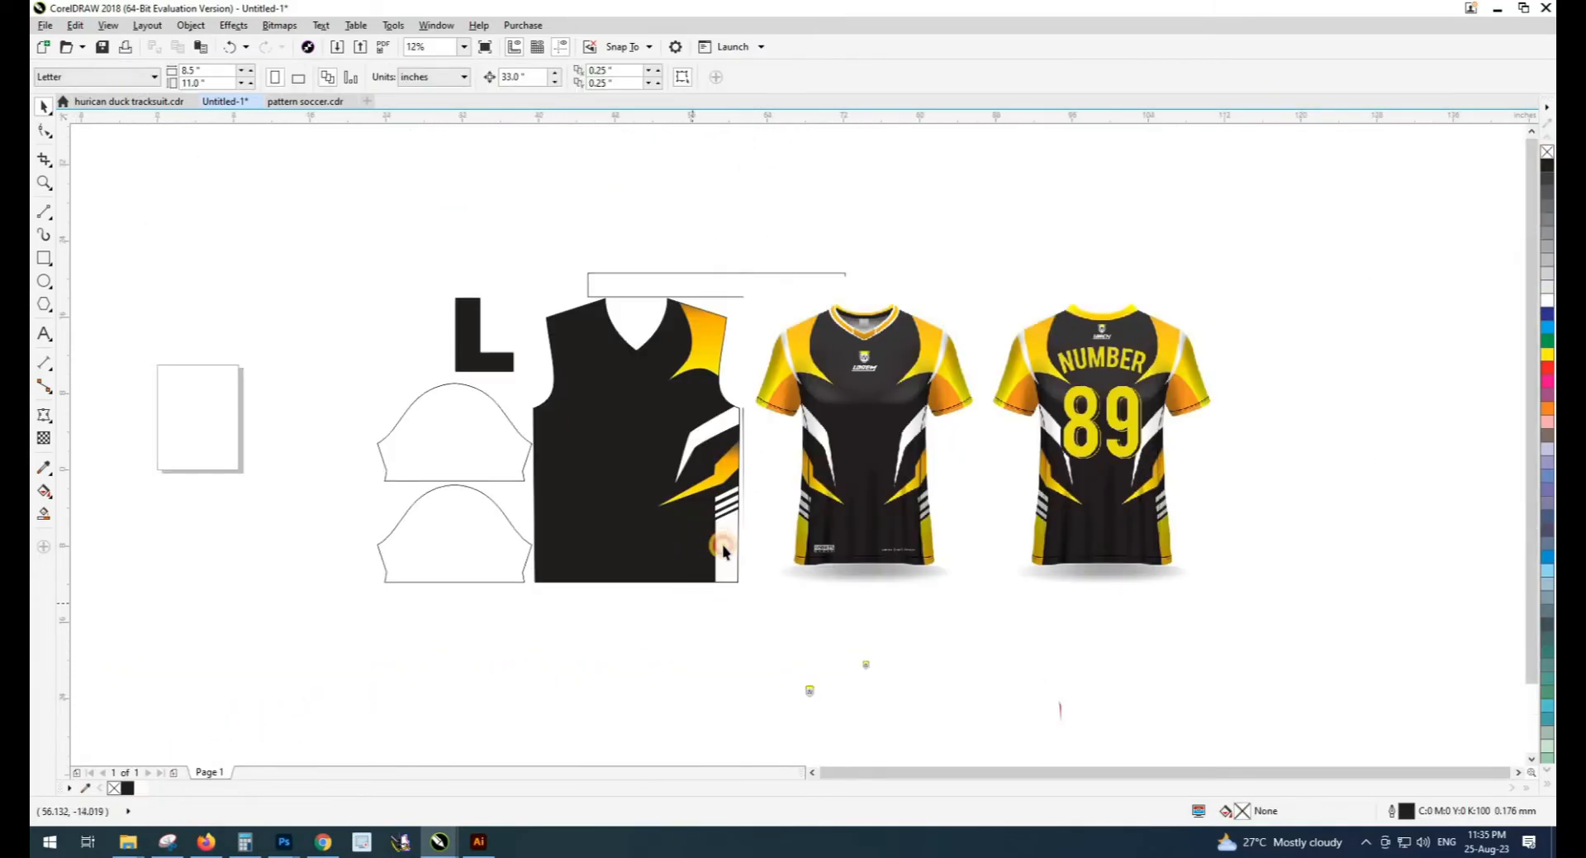
Fill the front pattern's lower right side strip with the orange-to-yellow gradient of the waist shape and exit PowerClip editing
{"action": "scroll", "coordinate": [916, 505], "scroll_direction": "up", "scroll_amount": 1}
{"action": "left_click", "coordinate": [626, 549]}
{"action": "left_click_drag", "start_coordinate": [623, 547], "coordinate": [677, 519]}
{"action": "left_click", "coordinate": [748, 499]}
{"action": "left_click", "coordinate": [666, 578]}
{"action": "double_click", "coordinate": [666, 579]}
{"action": "left_click", "coordinate": [669, 581]}
{"action": "left_click", "coordinate": [722, 534]}
{"action": "left_click", "coordinate": [673, 546]}
{"action": "left_click", "coordinate": [674, 546], "text": "ctrl"}
{"action": "key", "text": "g"}
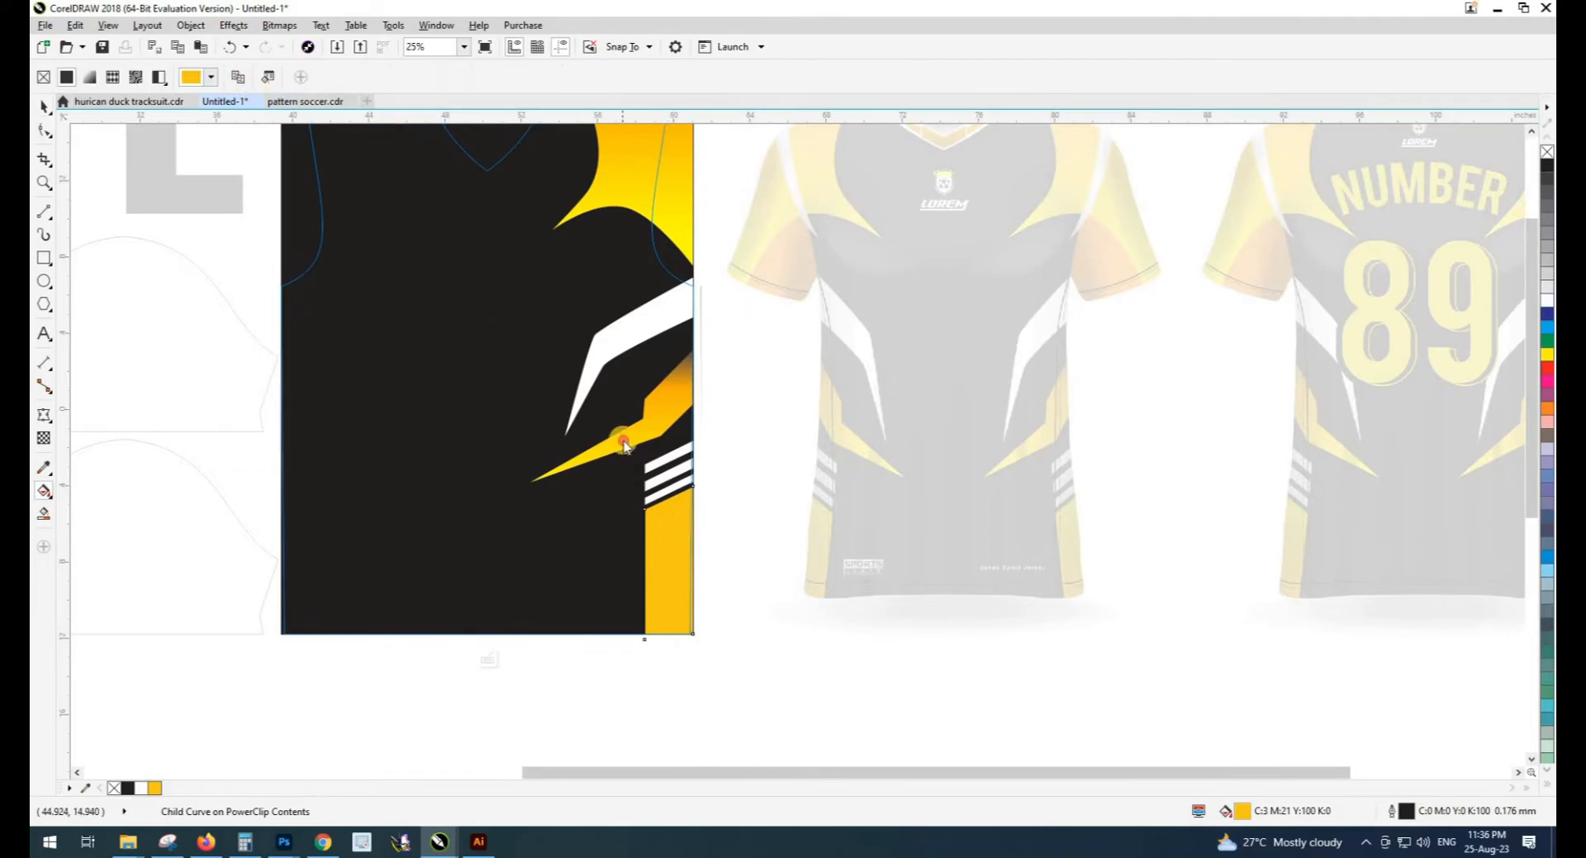
{"action": "key", "text": "space"}
{"action": "left_click", "coordinate": [598, 659], "text": "ctrl"}
{"action": "left_click", "coordinate": [598, 659]}
{"action": "scroll", "coordinate": [674, 595], "scroll_direction": "down", "scroll_amount": 1}
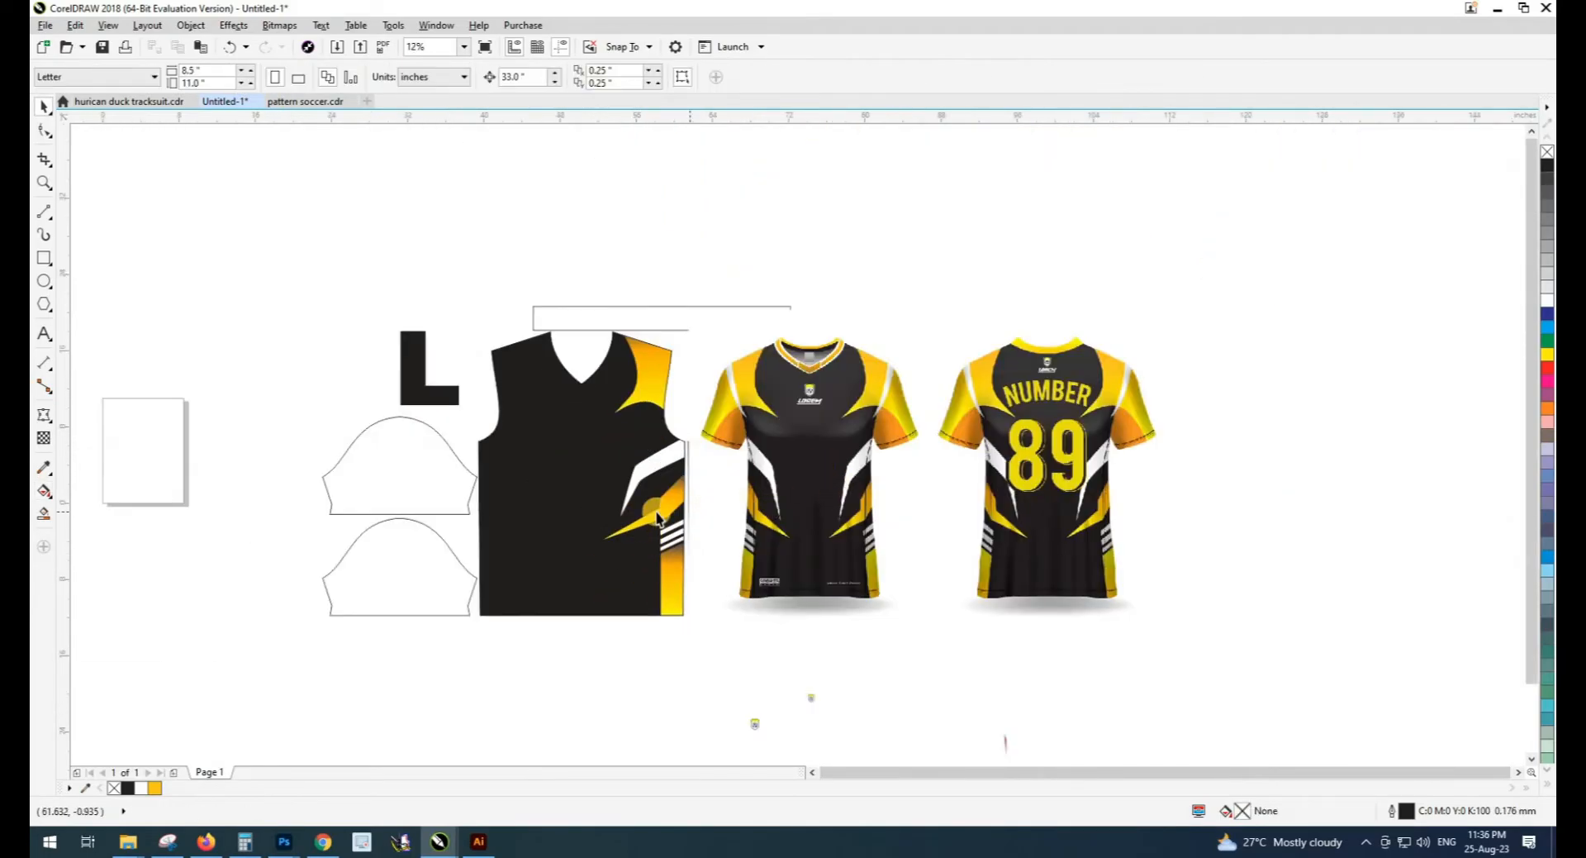
Reopen the front pattern's PowerClip contents and skew the white and yellow waist shapes together, lowering their inner tips
{"action": "scroll", "coordinate": [656, 516], "scroll_direction": "up", "scroll_amount": 1}
{"action": "double_click", "coordinate": [660, 605]}
{"action": "double_click", "coordinate": [659, 599]}
{"action": "left_click", "coordinate": [722, 541]}
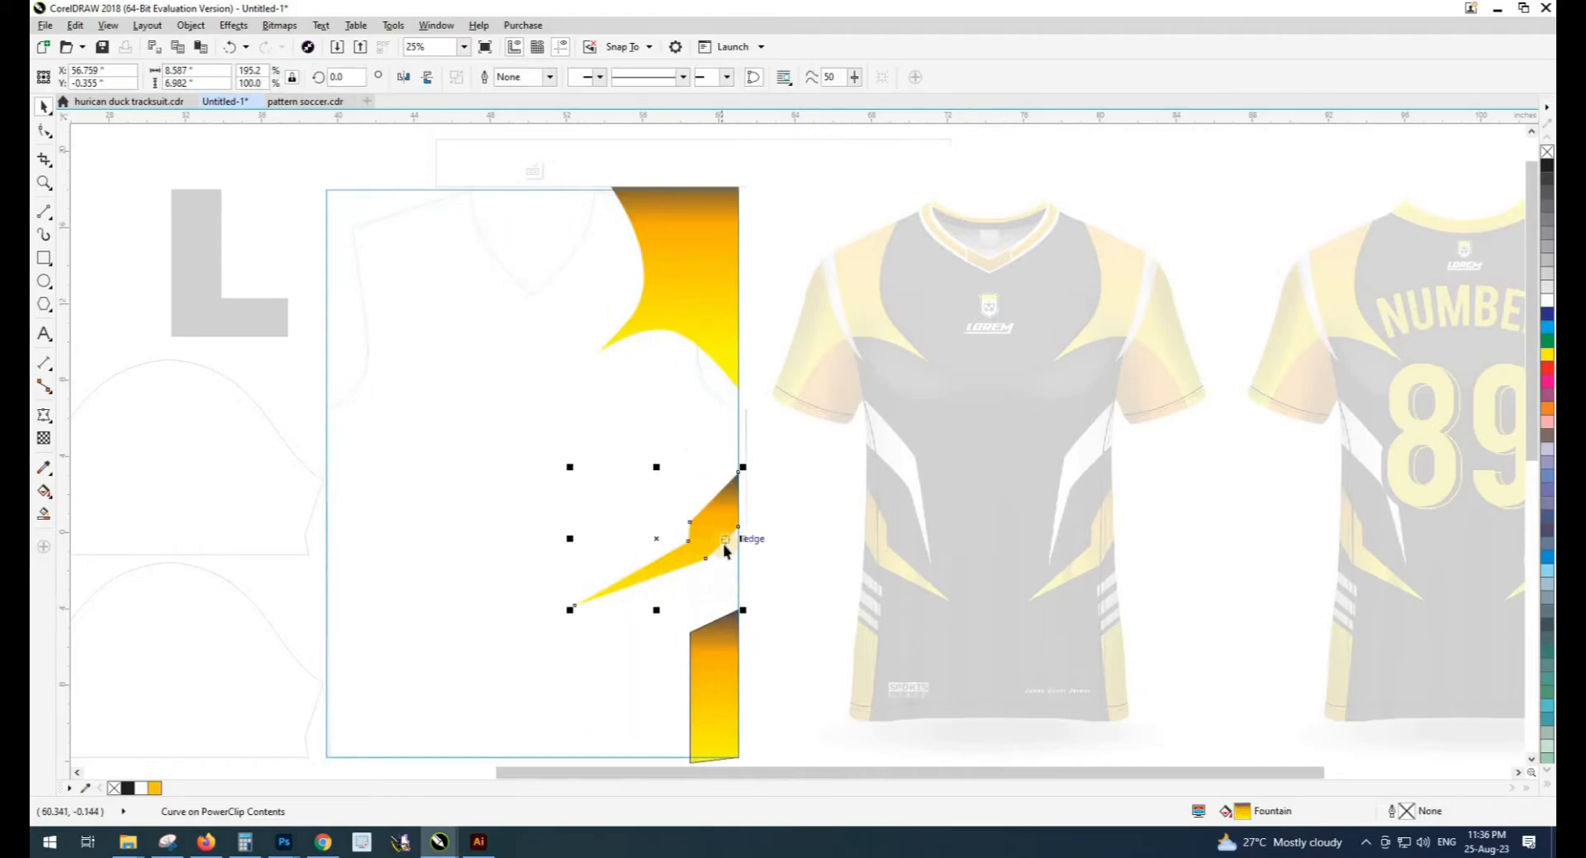
{"action": "key", "text": "shift+F9"}
{"action": "left_click_drag", "start_coordinate": [722, 541], "coordinate": [782, 453]}
{"action": "left_click", "coordinate": [712, 365]}
{"action": "scroll", "coordinate": [712, 368], "scroll_direction": "up", "scroll_amount": 1}
{"action": "left_click", "coordinate": [680, 611], "text": "shift"}
{"action": "left_click_drag", "start_coordinate": [680, 612], "coordinate": [718, 456]}
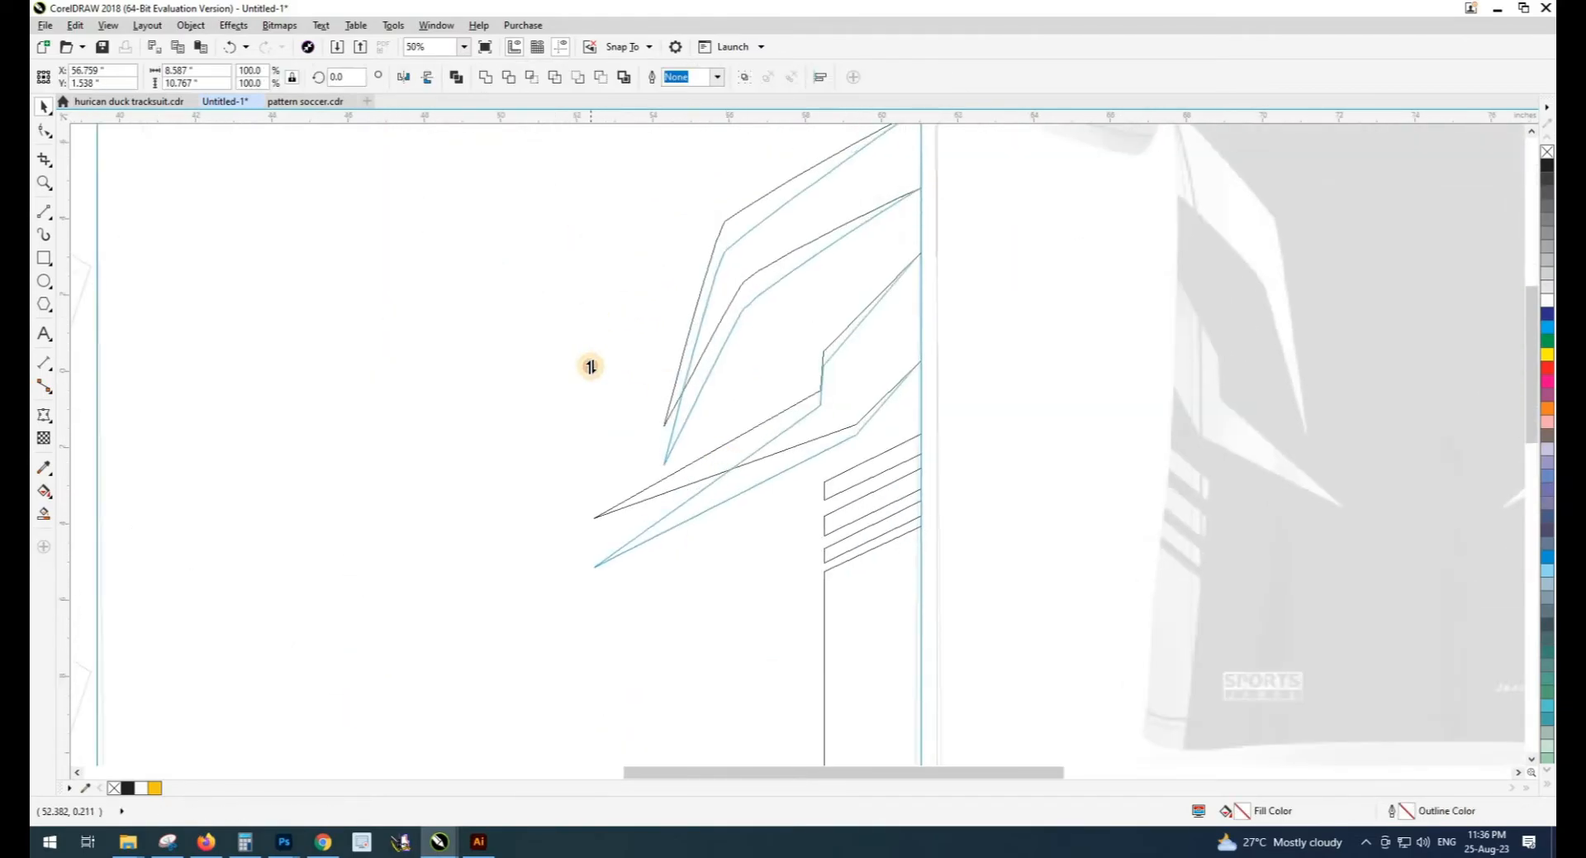
Finish skewing the waist shapes and extend the lower side strip past the front pattern's bottom edge
{"action": "scroll", "coordinate": [591, 367], "scroll_direction": "down", "scroll_amount": 1}
{"action": "scroll", "coordinate": [778, 505], "scroll_direction": "up", "scroll_amount": 1}
{"action": "left_click_drag", "start_coordinate": [769, 659], "coordinate": [785, 520]}
{"action": "scroll", "coordinate": [782, 509], "scroll_direction": "down", "scroll_amount": 1}
{"action": "left_click", "coordinate": [777, 486]}
{"action": "left_click", "coordinate": [699, 459]}
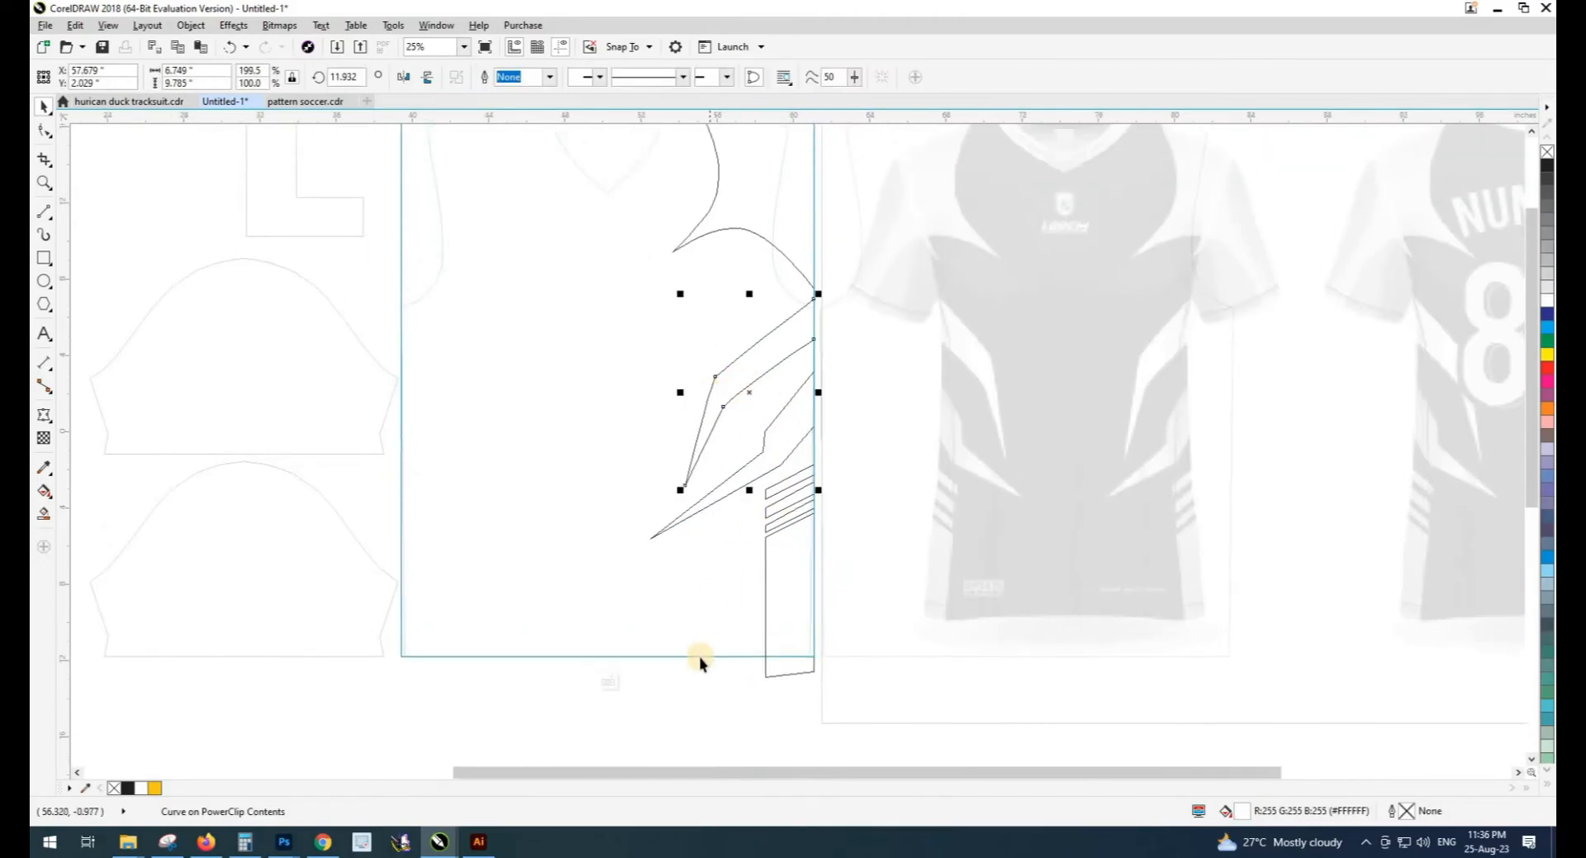
{"action": "left_click", "coordinate": [700, 656]}
Check the front pattern's right-hand artwork in full colour and reopen the pattern's PowerClip contents
{"action": "scroll", "coordinate": [725, 426], "scroll_direction": "down", "scroll_amount": 1}
{"action": "left_click", "coordinate": [737, 605], "text": "ctrl"}
{"action": "left_click", "coordinate": [737, 609]}
{"action": "left_click", "coordinate": [695, 507]}
{"action": "left_click", "coordinate": [687, 509], "text": "ctrl"}
{"action": "left_click_drag", "start_coordinate": [813, 621], "coordinate": [633, 159]}
{"action": "left_click_drag", "start_coordinate": [656, 294], "coordinate": [603, 272]}
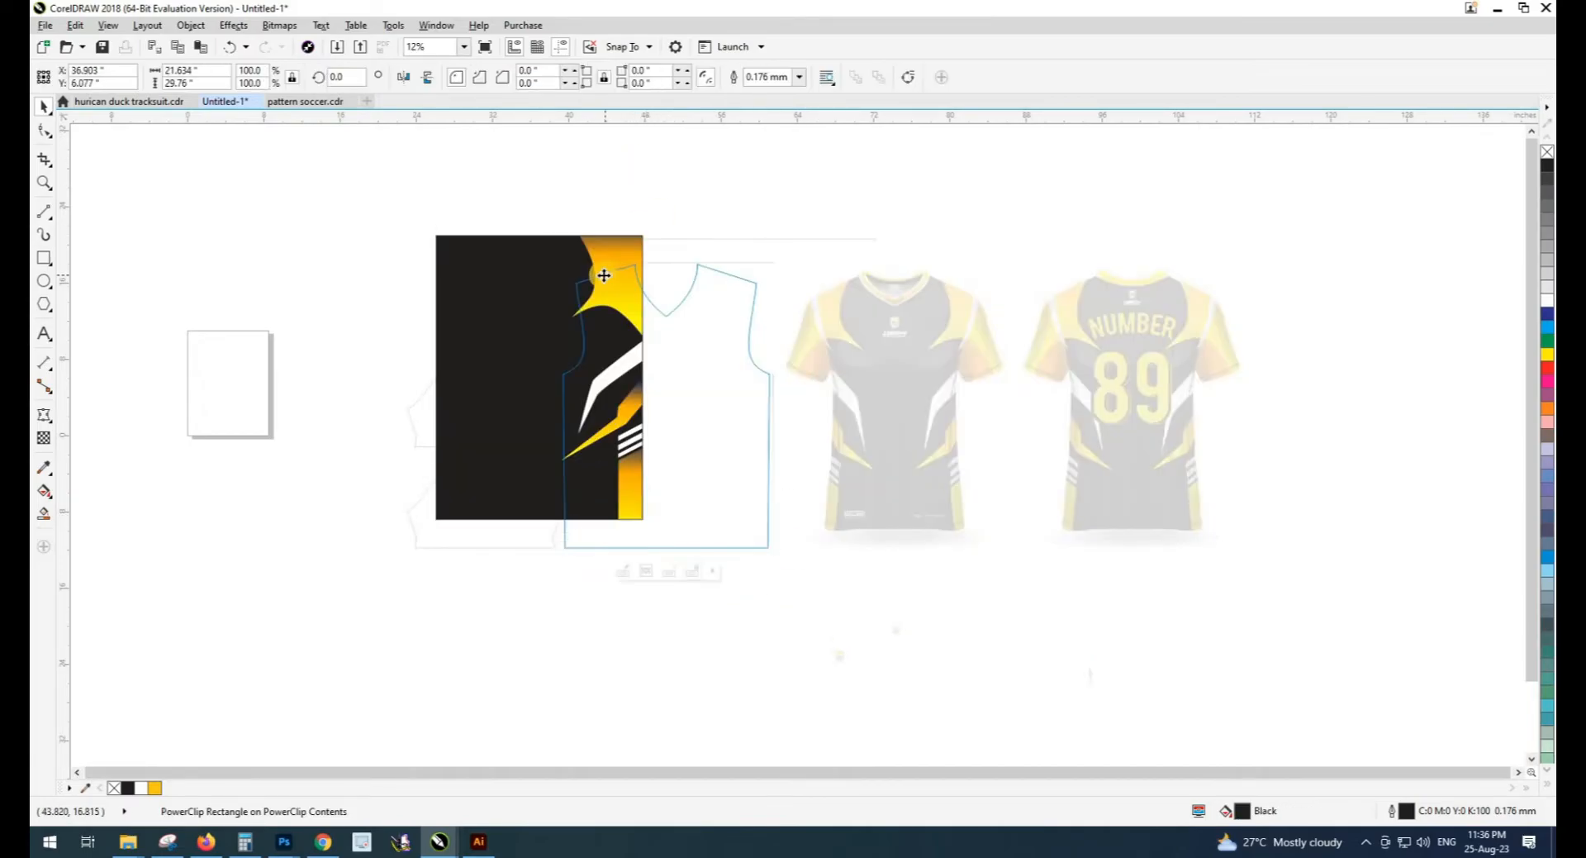
{"action": "key", "text": "ctrl+z"}
Place a mirrored copy of the right-hand shapes along the front artwork's left side and exit PowerClip editing
{"action": "left_click", "coordinate": [682, 389], "text": "ctrl"}
{"action": "left_click_drag", "start_coordinate": [808, 607], "coordinate": [630, 165]}
{"action": "scroll", "coordinate": [604, 297], "scroll_direction": "up", "scroll_amount": 1}
{"action": "left_click_drag", "start_coordinate": [607, 291], "coordinate": [522, 290]}
{"action": "left_click", "coordinate": [549, 189], "text": "ctrl"}
{"action": "left_click", "coordinate": [548, 188], "text": "ctrl"}
{"action": "scroll", "coordinate": [575, 218], "scroll_direction": "down", "scroll_amount": 1}
{"action": "scroll", "coordinate": [644, 495], "scroll_direction": "up", "scroll_amount": 1}
{"action": "scroll", "coordinate": [654, 542], "scroll_direction": "down", "scroll_amount": 1}
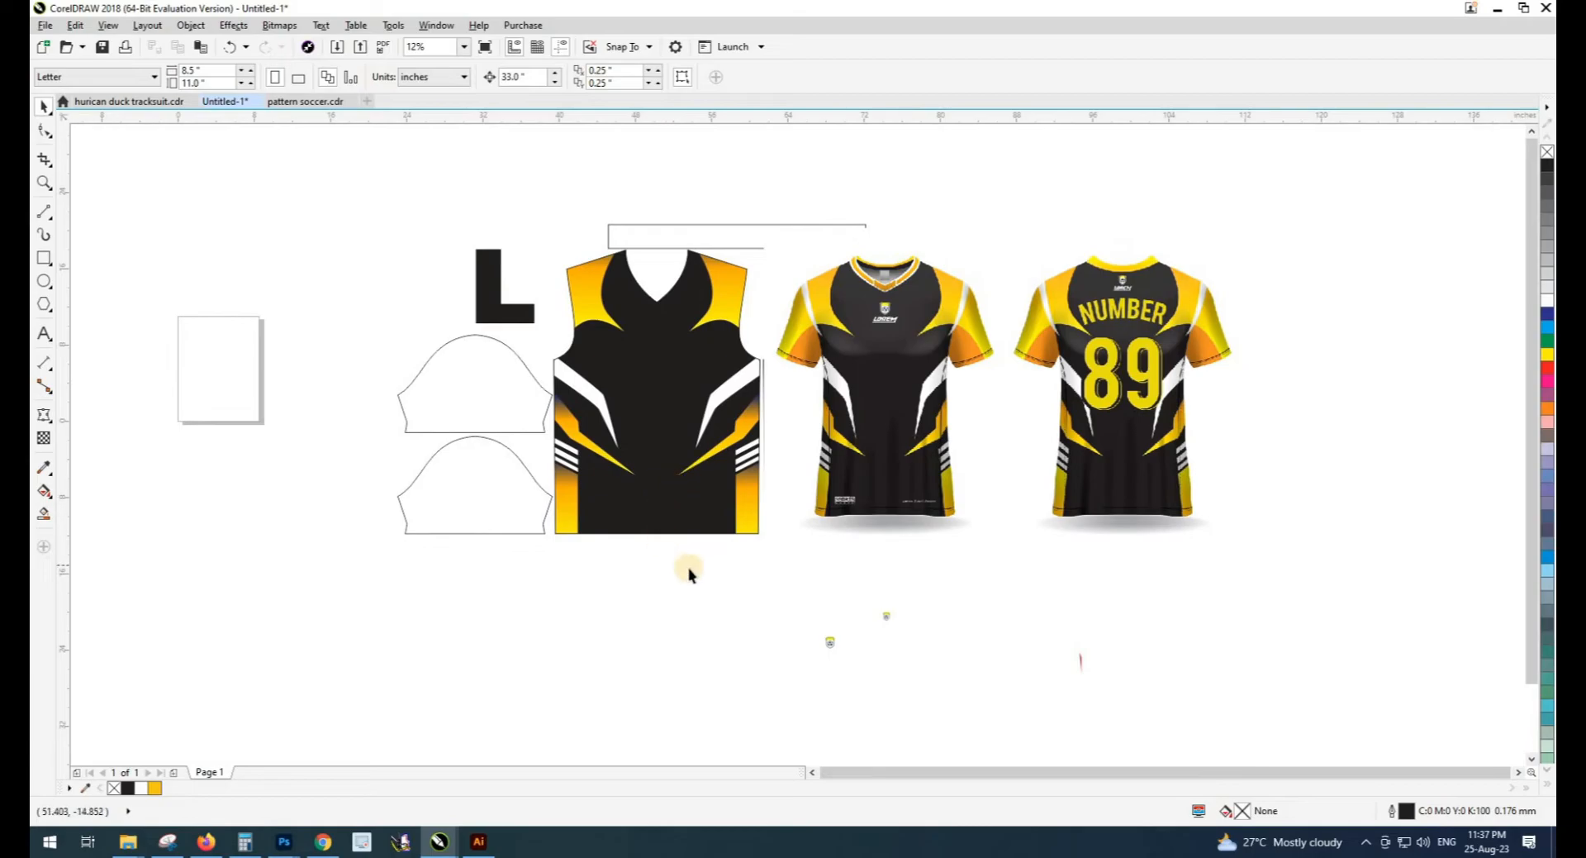
Move the crest and LOREM logo onto the front pattern's chest, enlarge it to about 3.75 inches wide, and centre it horizontally
{"action": "key", "text": "shift+F9"}
{"action": "left_click", "coordinate": [818, 660]}
{"action": "key", "text": "shift+F9"}
{"action": "left_click_drag", "start_coordinate": [830, 645], "coordinate": [655, 319]}
{"action": "scroll", "coordinate": [634, 283], "scroll_direction": "up", "scroll_amount": 2}
{"action": "left_click_drag", "start_coordinate": [771, 473], "coordinate": [825, 519]}
{"action": "left_click", "coordinate": [796, 565], "text": "shift"}
{"action": "key", "text": "c"}
Nudge the logo vertically to settle it on the chest below the V-neck
{"action": "left_click", "coordinate": [739, 405]}
{"action": "key", "text": "Up"}
{"action": "key", "text": "Up"}
{"action": "key", "text": "Up"}
{"action": "key", "text": "Up"}
{"action": "key", "text": "Up"}
{"action": "key", "text": "Up"}
{"action": "key", "text": "Up"}
{"action": "key", "text": "Up"}
{"action": "key", "text": "Down"}
{"action": "key", "text": "Down"}
{"action": "key", "text": "Down"}
{"action": "key", "text": "Down"}
{"action": "key", "text": "Down"}
{"action": "key", "text": "Down"}
{"action": "key", "text": "Down"}
{"action": "key", "text": "Down"}
{"action": "key", "text": "Down"}
{"action": "key", "text": "Down"}
{"action": "key", "text": "Down"}
{"action": "key", "text": "Down"}
{"action": "key", "text": "Down"}
{"action": "key", "text": "Down"}
{"action": "key", "text": "Down"}
{"action": "key", "text": "Down"}
{"action": "key", "text": "Down"}
{"action": "key", "text": "Down"}
{"action": "key", "text": "Down"}
{"action": "key", "text": "Down"}
Move the long collar rectangle up, clear of the front pattern
{"action": "scroll", "coordinate": [637, 332], "scroll_direction": "down", "scroll_amount": 2}
{"action": "scroll", "coordinate": [639, 353], "scroll_direction": "up", "scroll_amount": 1}
{"action": "left_click", "coordinate": [862, 276]}
{"action": "scroll", "coordinate": [836, 282], "scroll_direction": "down", "scroll_amount": 1}
{"action": "left_click_drag", "start_coordinate": [790, 238], "coordinate": [791, 212]}
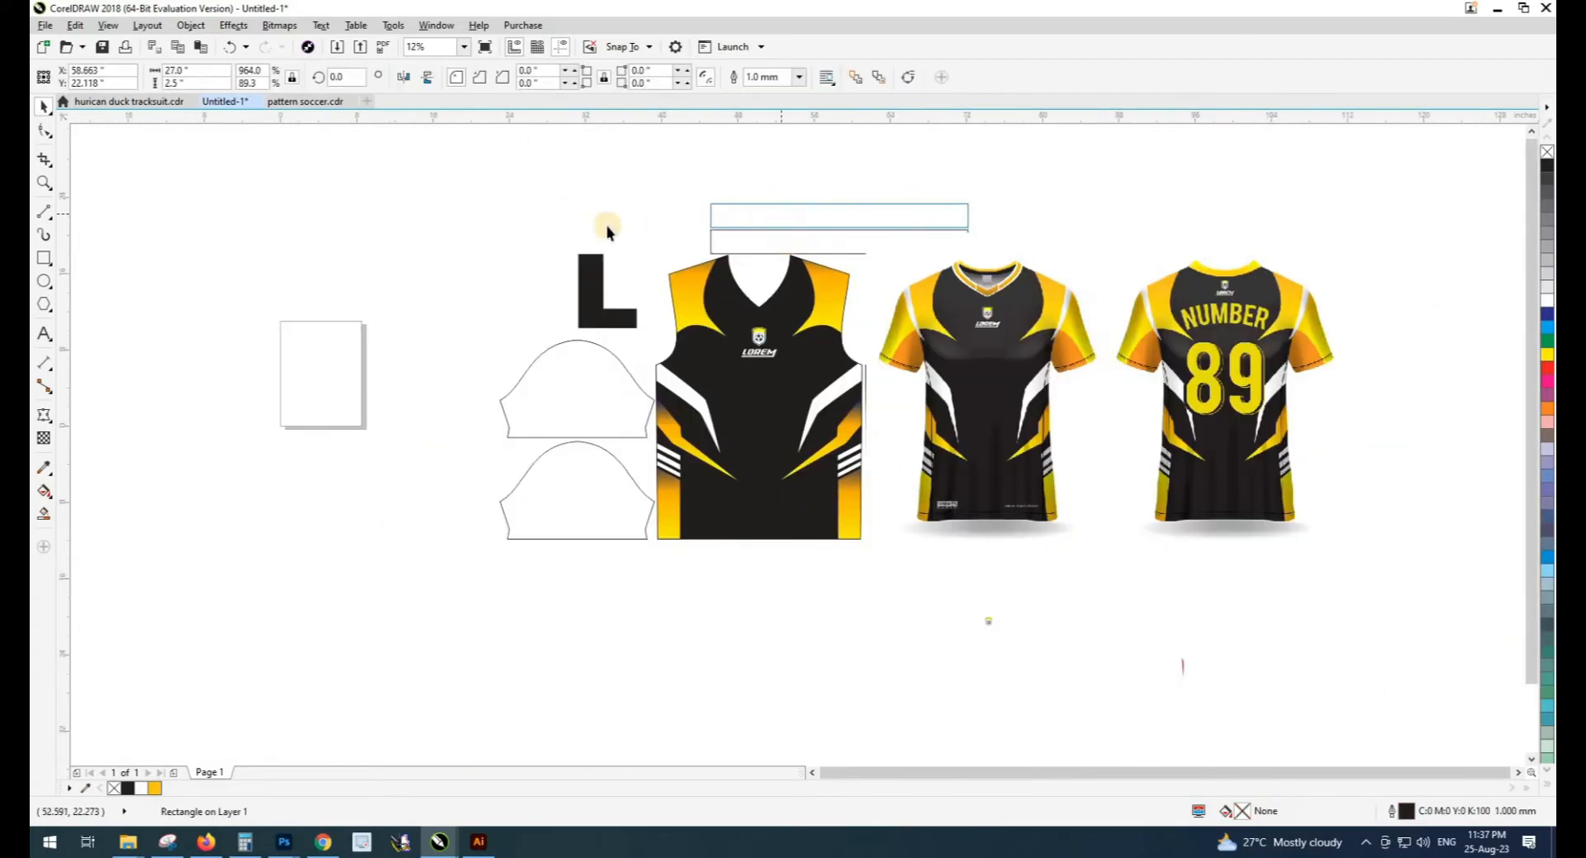
{"action": "left_click", "coordinate": [602, 218]}
Move the jersey mockup image sideways to uncover the back pattern
{"action": "scroll", "coordinate": [818, 338], "scroll_direction": "down", "scroll_amount": 1}
{"action": "scroll", "coordinate": [874, 394], "scroll_direction": "up", "scroll_amount": 1}
{"action": "left_click", "coordinate": [934, 567]}
{"action": "left_click", "coordinate": [984, 612]}
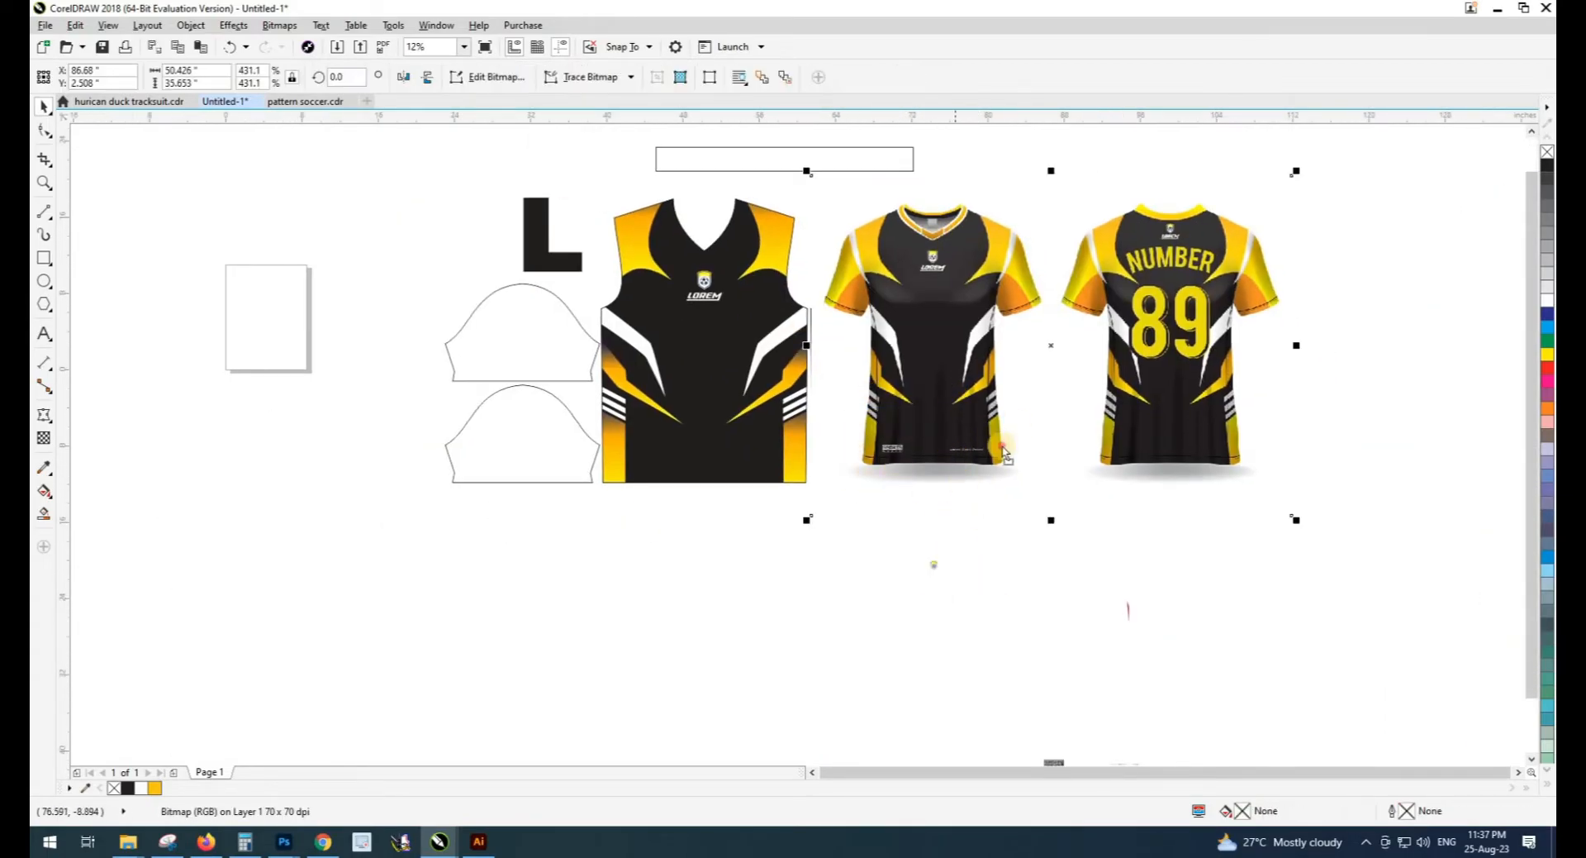
{"action": "left_click_drag", "start_coordinate": [1002, 448], "coordinate": [1231, 458]}
{"action": "left_click", "coordinate": [1202, 585]}
Bring the SPORTS label and the small text line over to the front pattern
{"action": "key", "text": "shift+F9"}
{"action": "left_click_drag", "start_coordinate": [1087, 630], "coordinate": [1076, 449]}
{"action": "left_click_drag", "start_coordinate": [1142, 557], "coordinate": [1017, 616]}
{"action": "left_click_drag", "start_coordinate": [1042, 573], "coordinate": [631, 313]}
{"action": "scroll", "coordinate": [631, 305], "scroll_direction": "up", "scroll_amount": 2}
{"action": "key", "text": "shift+F9"}
Align the small text line with the front pattern's right and bottom edges
{"action": "left_click", "coordinate": [554, 415]}
{"action": "left_click_drag", "start_coordinate": [861, 314], "coordinate": [882, 467]}
{"action": "left_click", "coordinate": [909, 396], "text": "shift"}
{"action": "key", "text": "r"}
{"action": "key", "text": "b"}
{"action": "left_click", "coordinate": [1015, 525]}
Align the SPORTS label with the front pattern's left and bottom edges, then offset both labels inward above the hem
{"action": "left_click", "coordinate": [657, 497]}
{"action": "left_click", "coordinate": [682, 405], "text": "shift"}
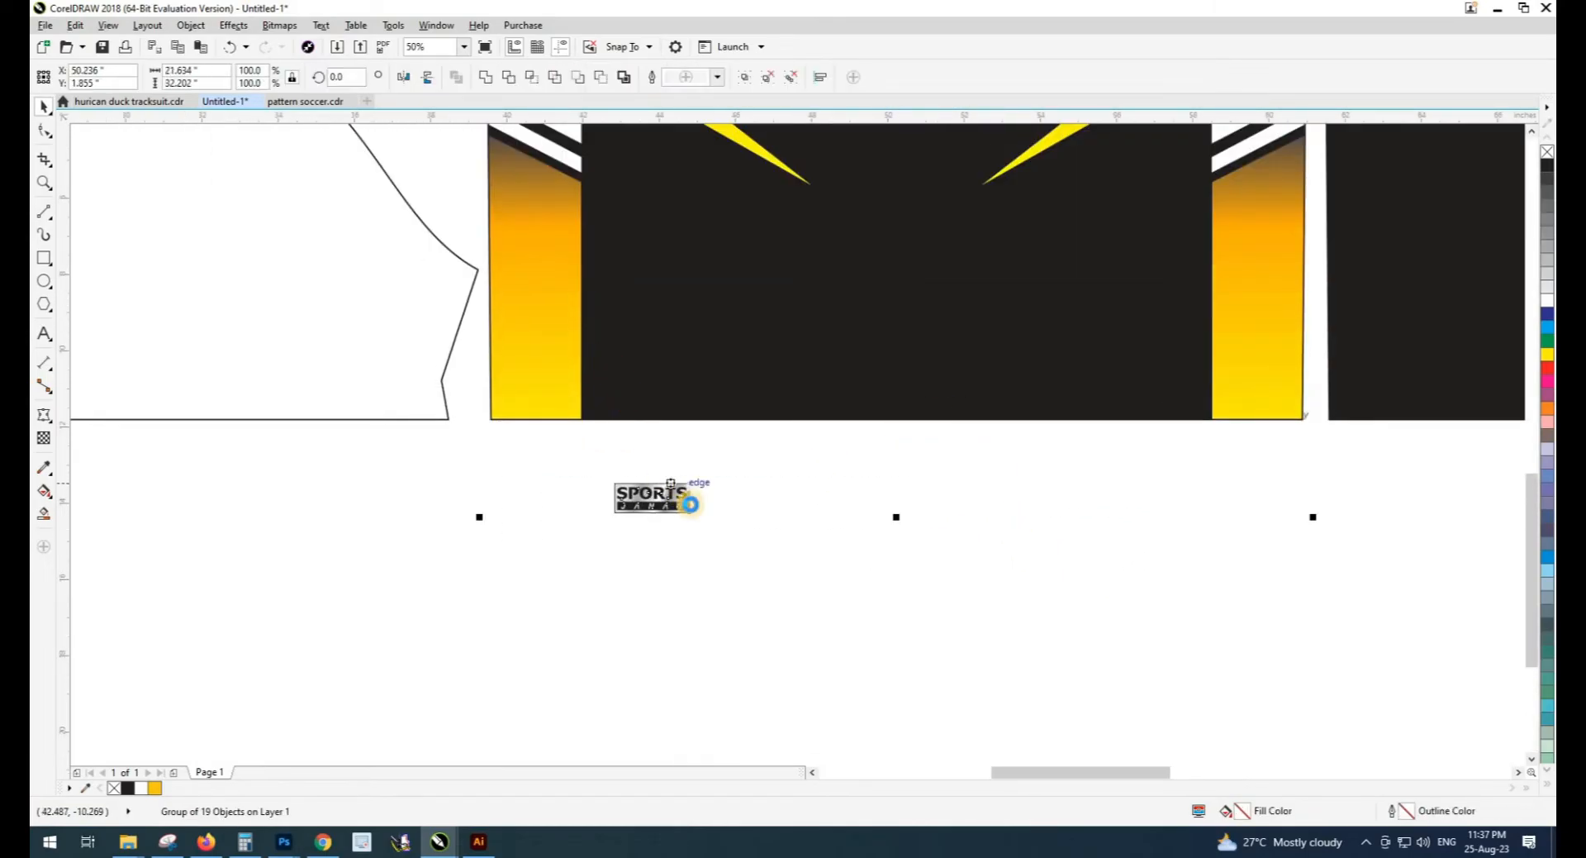
{"action": "key", "text": "l"}
{"action": "left_click", "coordinate": [639, 507]}
{"action": "left_click", "coordinate": [551, 506]}
{"action": "left_click", "coordinate": [592, 404], "text": "shift"}
{"action": "key", "text": "b"}
{"action": "left_click", "coordinate": [760, 347], "text": "shift"}
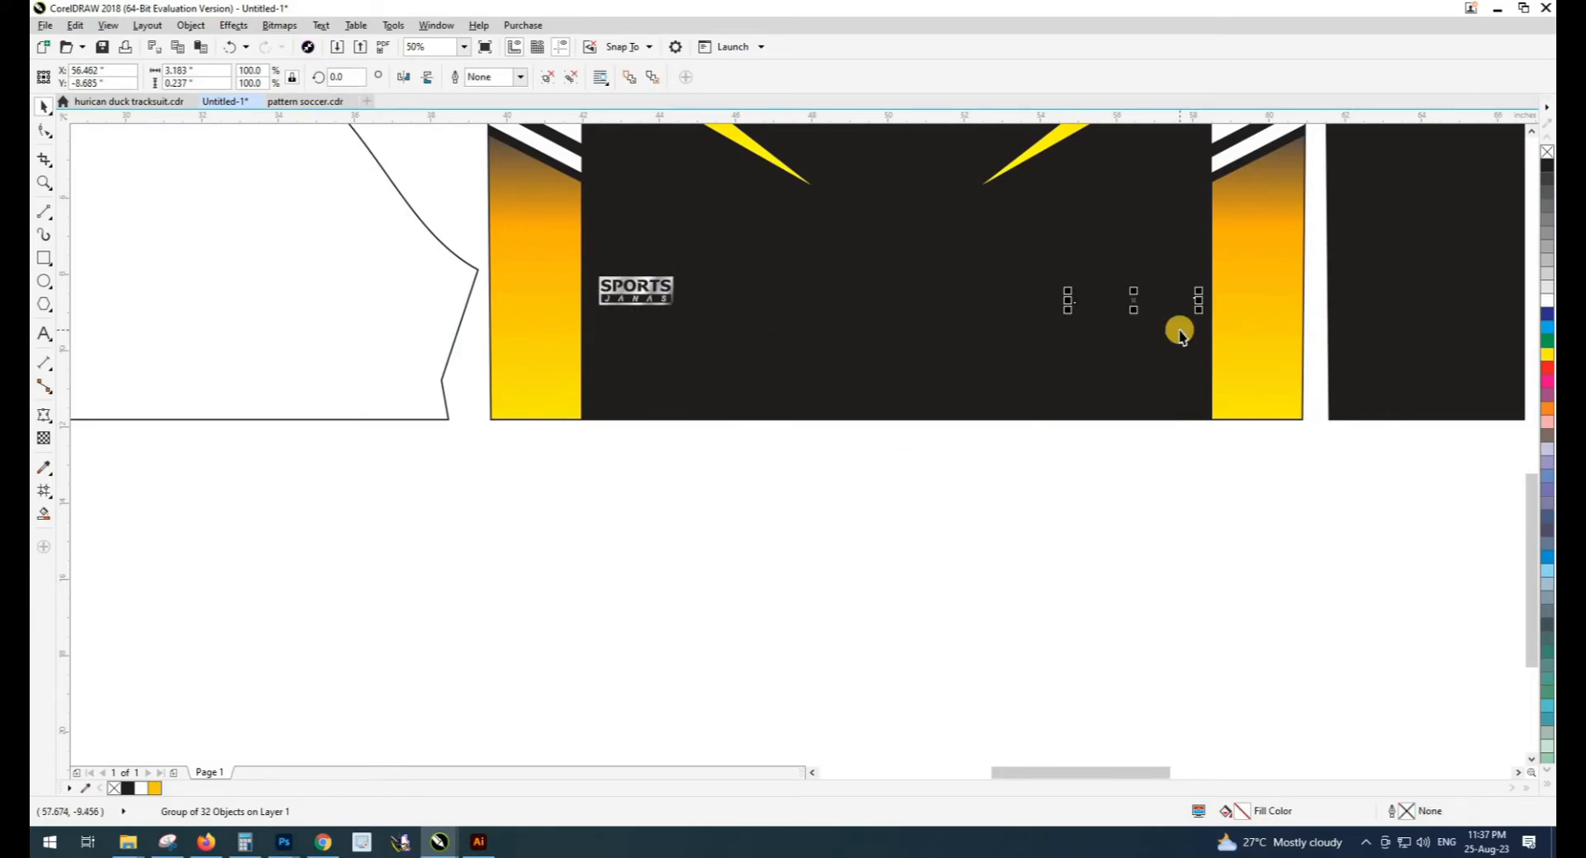
Place the chest logo, SPORTS label and small text line inside the front pattern with PowerClip
{"action": "scroll", "coordinate": [1008, 390], "scroll_direction": "down", "scroll_amount": 1}
{"action": "left_click", "coordinate": [990, 468]}
{"action": "left_click_drag", "start_coordinate": [1128, 447], "coordinate": [910, 481]}
{"action": "left_click_drag", "start_coordinate": [910, 482], "coordinate": [514, 342]}
{"action": "key", "text": "alt+c"}
{"action": "key", "text": "w"}
{"action": "key", "text": "p"}
{"action": "left_click", "coordinate": [601, 369]}
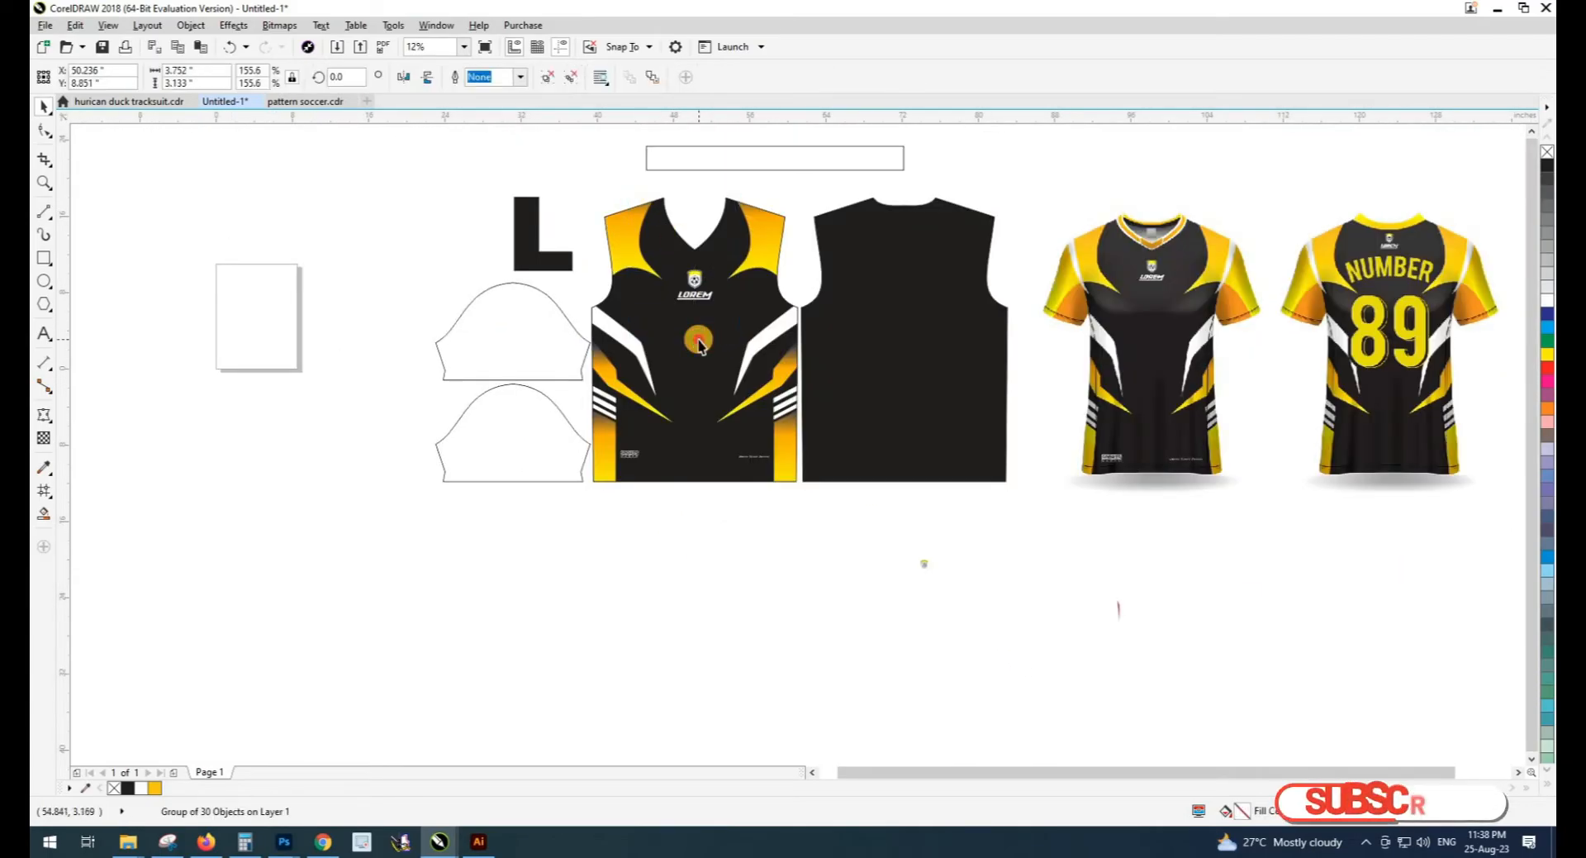
{"action": "left_click", "coordinate": [1070, 242]}
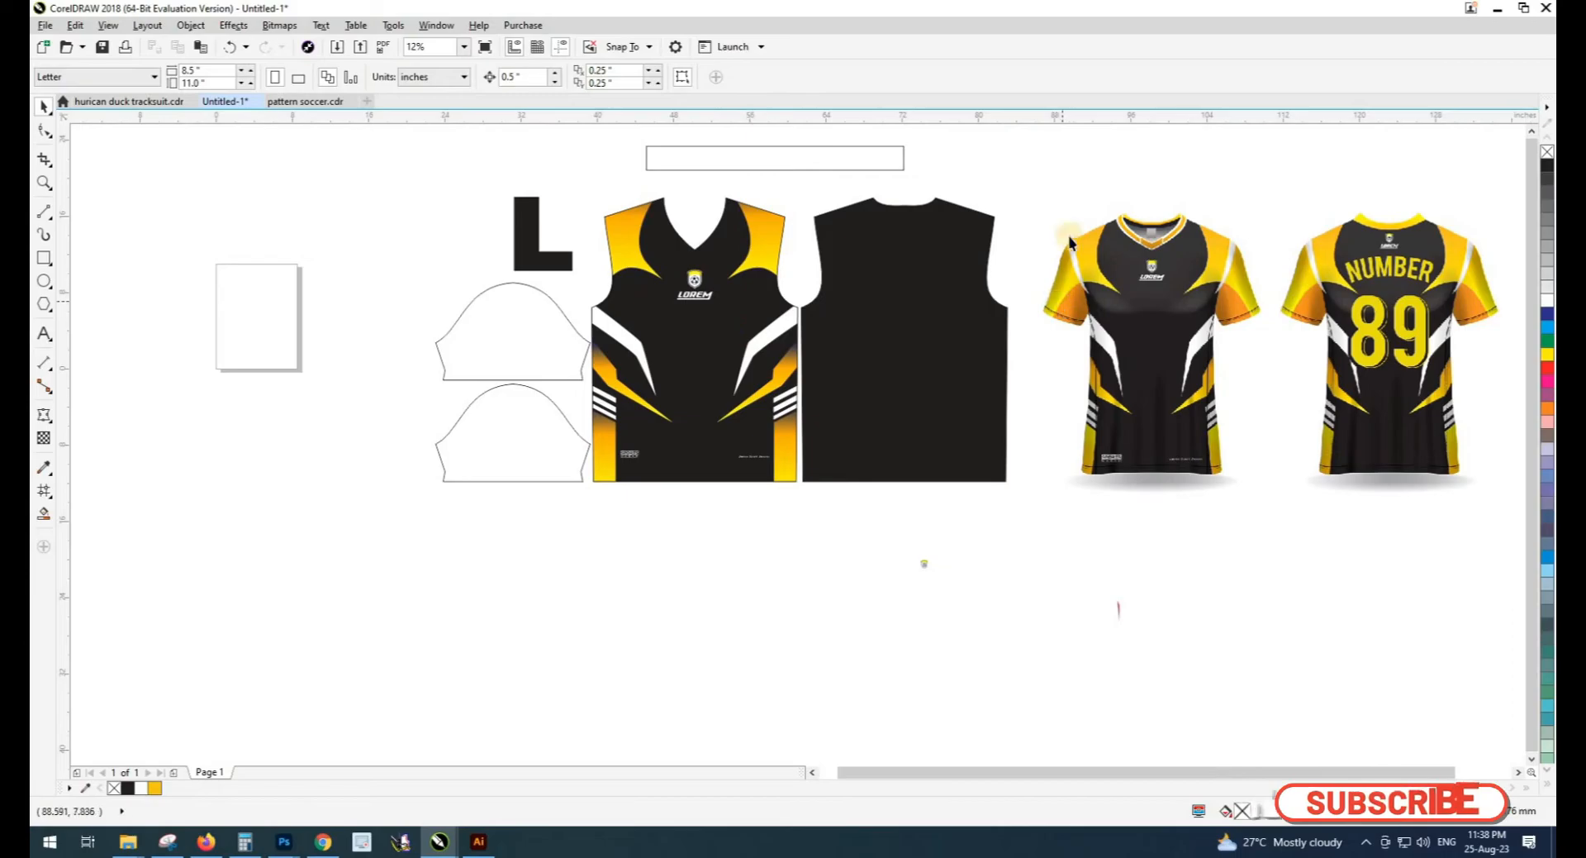
Paste a copy of the front artwork rectangle, align it to the back pattern's right edge, mirror it horizontally and send it to the back
{"action": "left_click_drag", "start_coordinate": [739, 506], "coordinate": [689, 520]}
{"action": "key", "text": "ctrl+v"}
{"action": "left_click", "coordinate": [776, 471], "text": "shift"}
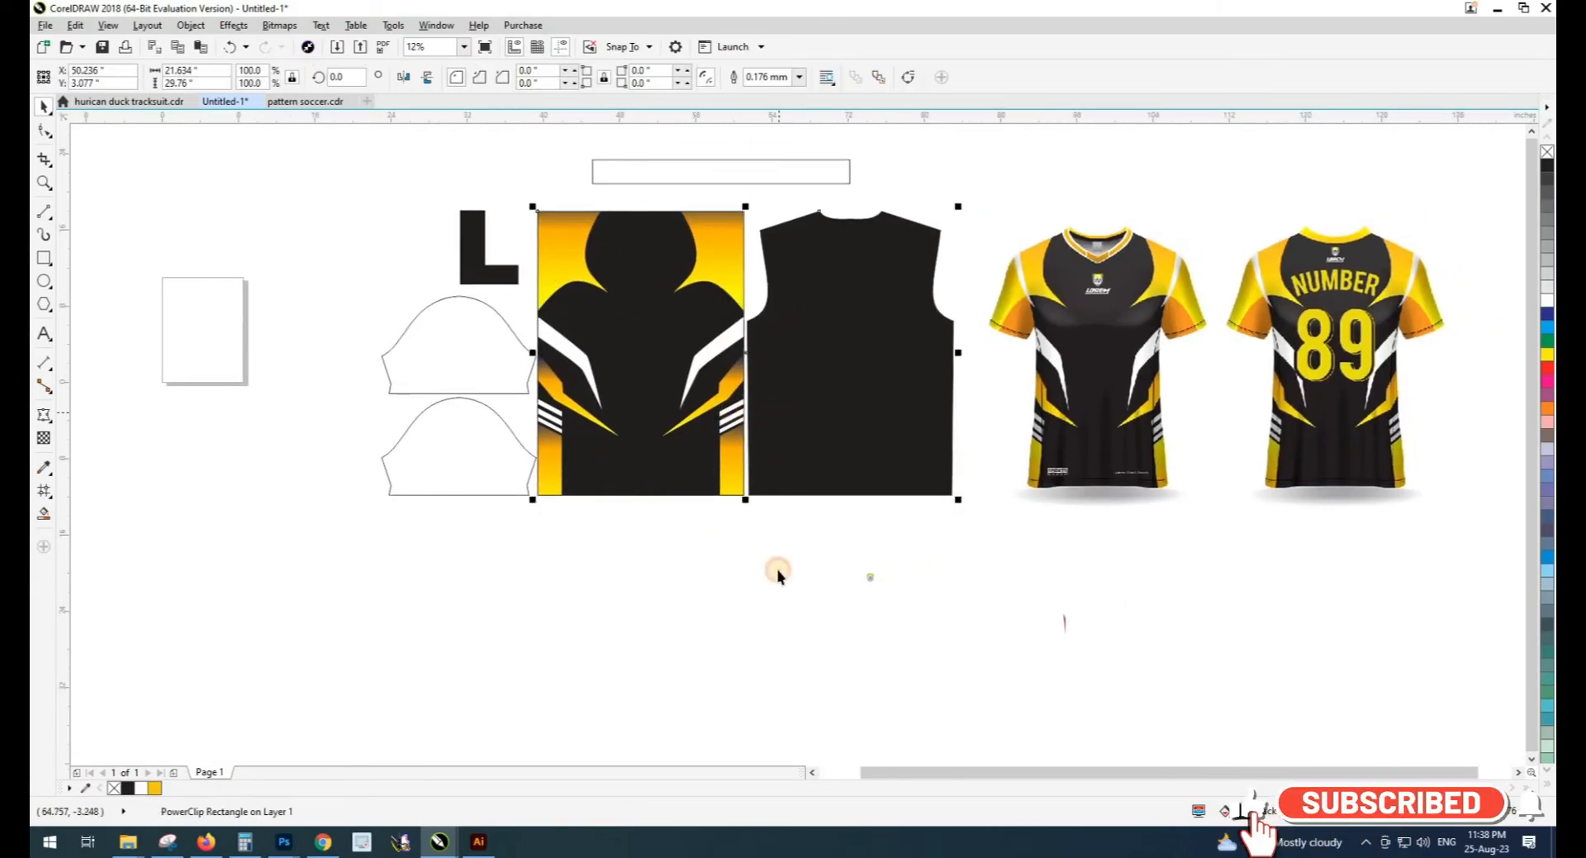
{"action": "key", "text": "r"}
{"action": "left_click", "coordinate": [411, 76]}
{"action": "key", "text": "shift+Page_Down"}
Place the copied artwork inside the back pattern with PowerClip
{"action": "key", "text": "alt+c"}
{"action": "key", "text": "w"}
{"action": "key", "text": "p"}
{"action": "left_click", "coordinate": [851, 372]}
{"action": "left_click", "coordinate": [785, 563]}
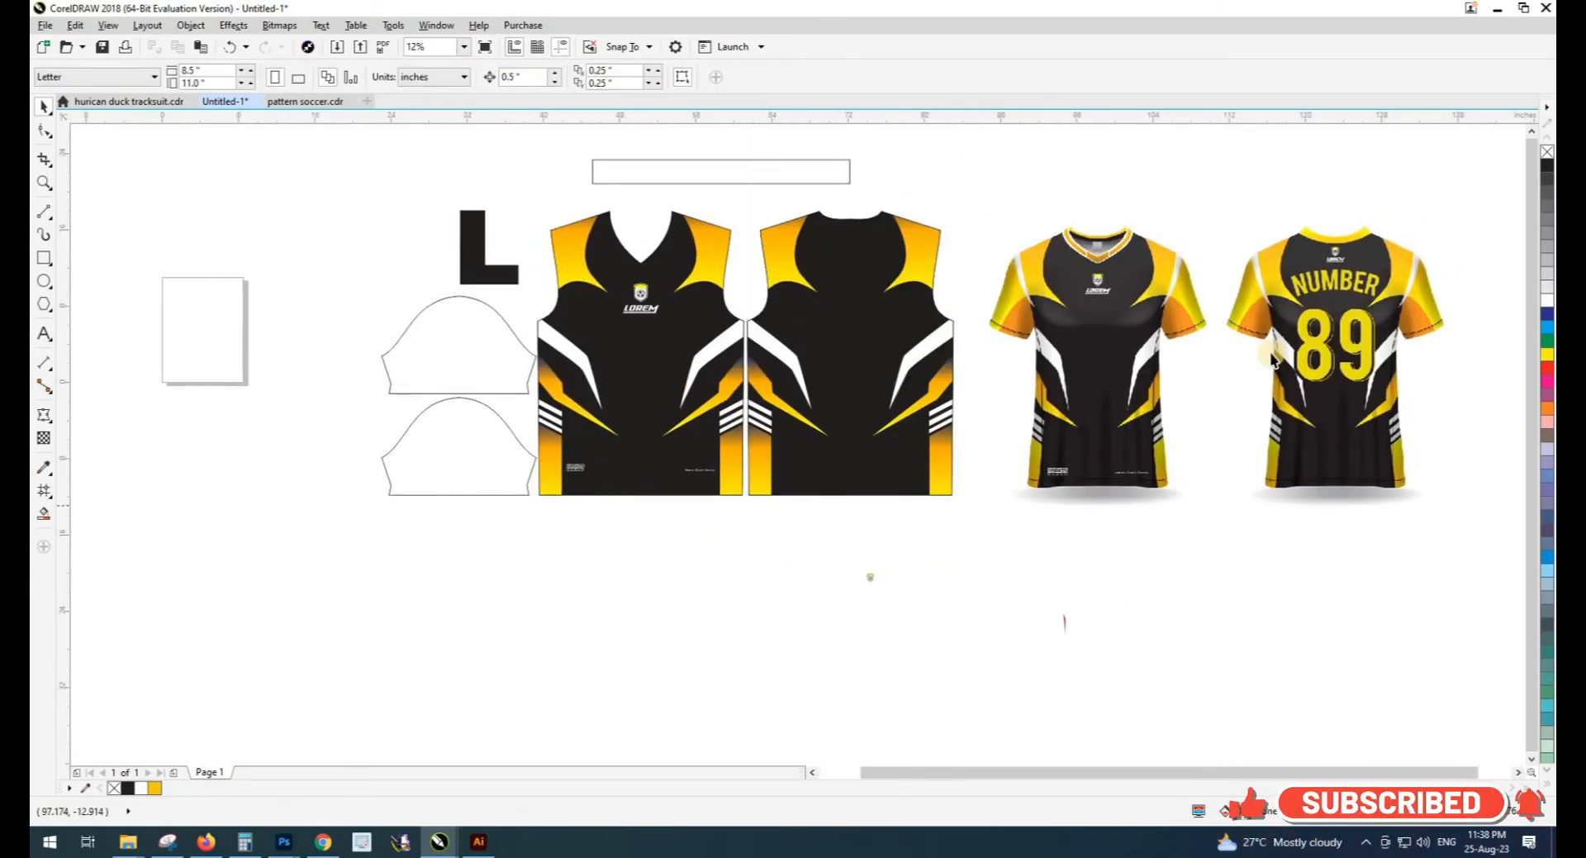
Select all parts of the small crest-and-LOREM logo below the patterns and group them
{"action": "left_click", "coordinate": [870, 578]}
{"action": "key", "text": "shift+F9"}
{"action": "left_click", "coordinate": [857, 570]}
{"action": "left_click_drag", "start_coordinate": [857, 570], "coordinate": [883, 592]}
{"action": "key", "text": "ctrl+g"}
Place the grouped crest-and-LOREM logo below the back pattern's neckline and centre it horizontally on the pattern
{"action": "left_click_drag", "start_coordinate": [871, 580], "coordinate": [869, 270]}
{"action": "key", "text": "shift+F9"}
{"action": "scroll", "coordinate": [849, 223], "scroll_direction": "up", "scroll_amount": 1}
{"action": "key", "text": "Escape"}
{"action": "scroll", "coordinate": [829, 265], "scroll_direction": "up", "scroll_amount": 1}
{"action": "left_click", "coordinate": [935, 339], "text": "shift"}
{"action": "key", "text": "c"}
{"action": "scroll", "coordinate": [816, 287], "scroll_direction": "down", "scroll_amount": 2}
{"action": "key", "text": "Escape"}
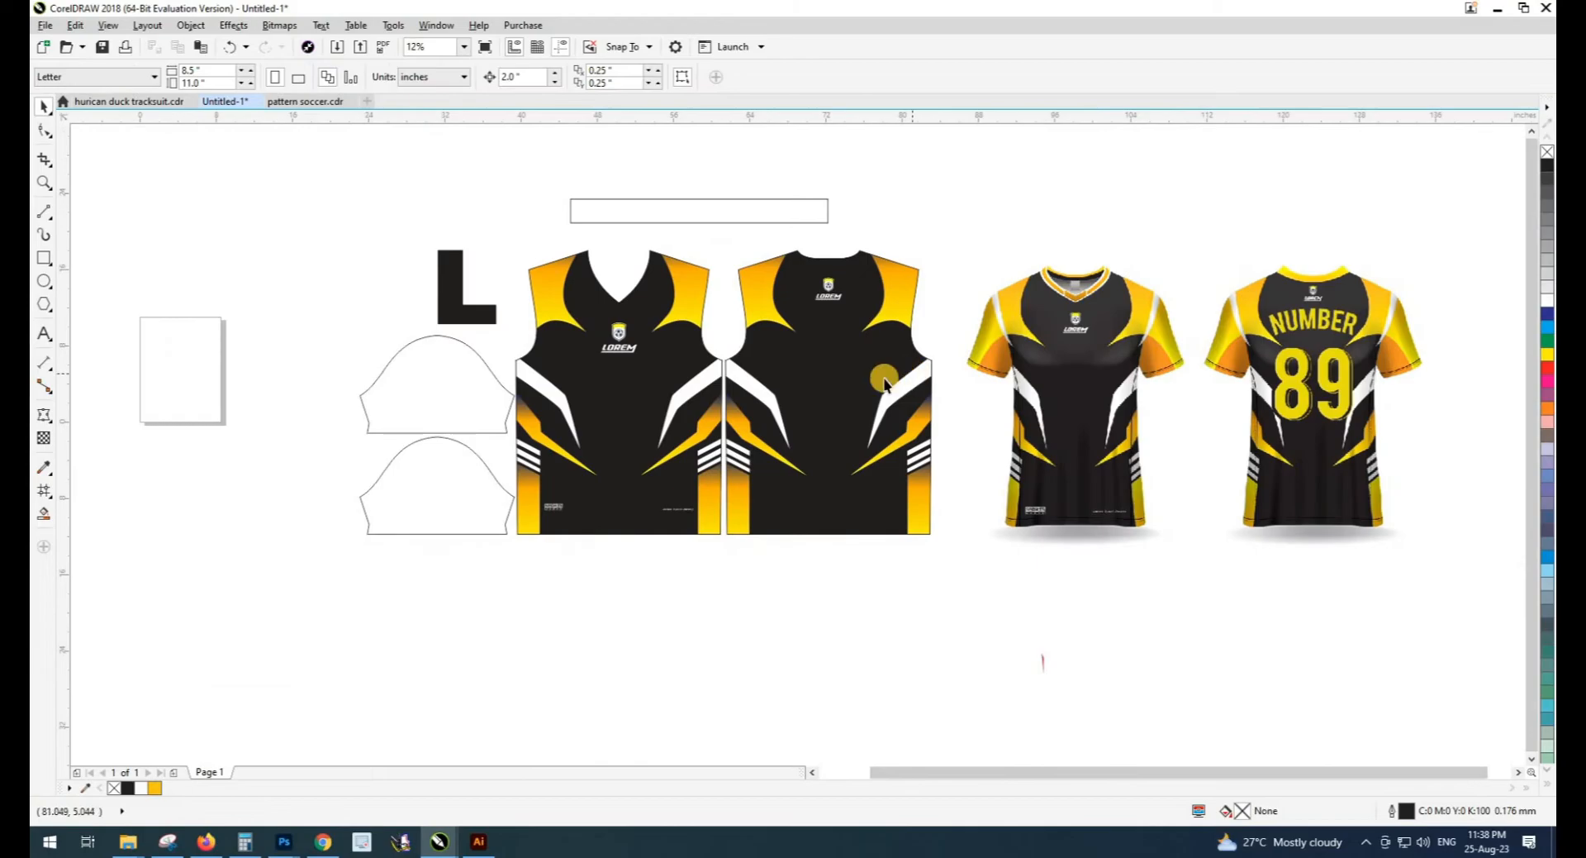
{"action": "scroll", "coordinate": [821, 299], "scroll_direction": "up", "scroll_amount": 1}
{"action": "left_click", "coordinate": [833, 289]}
{"action": "scroll", "coordinate": [846, 284], "scroll_direction": "up", "scroll_amount": 1}
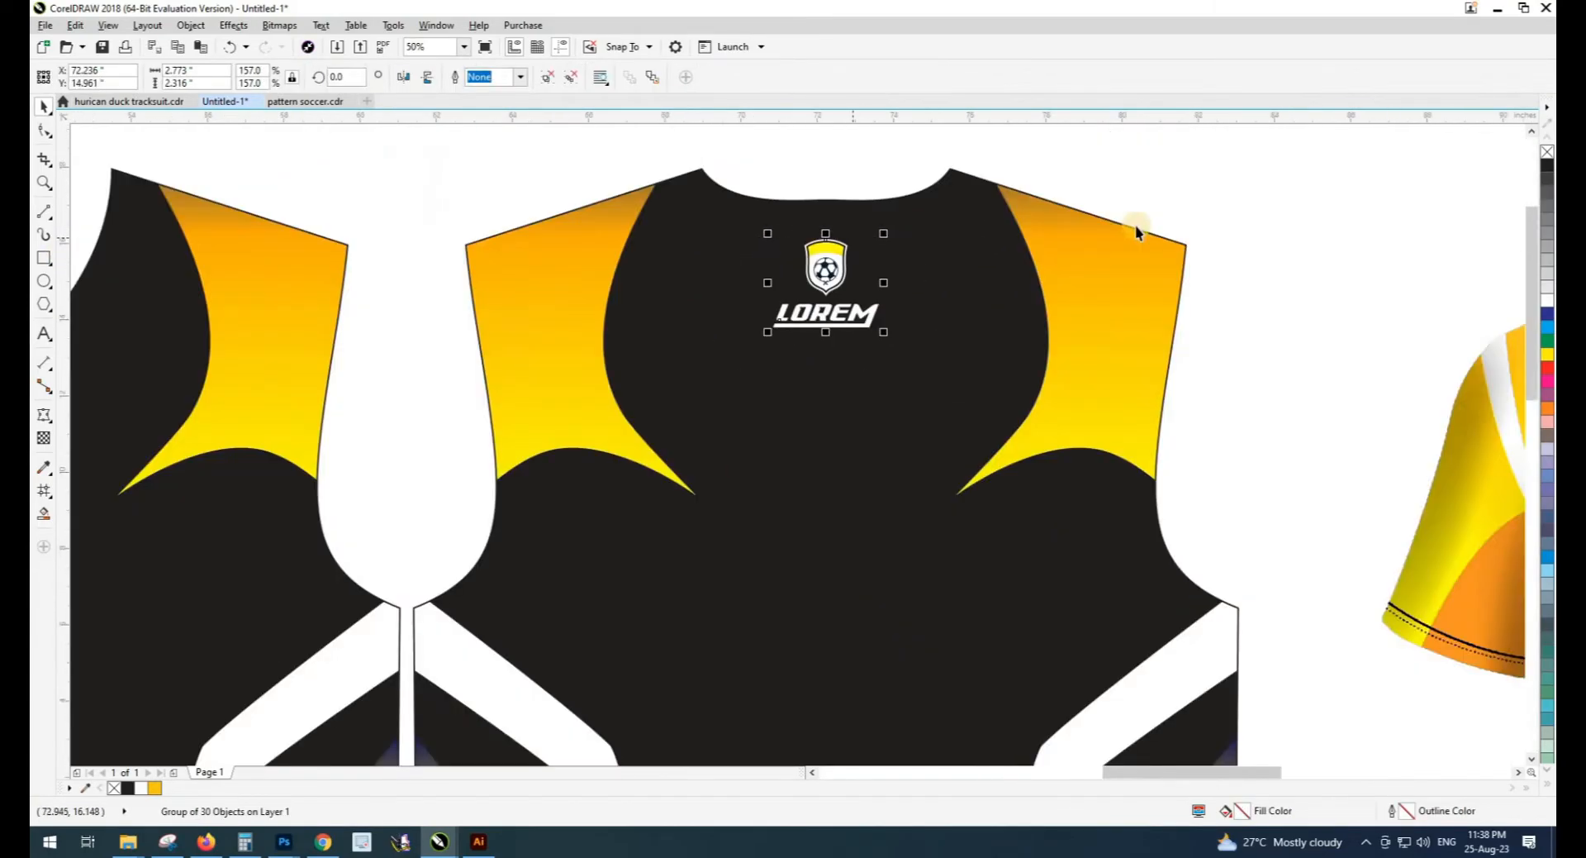
{"action": "scroll", "coordinate": [1335, 271], "scroll_direction": "down", "scroll_amount": 1}
Add the text NUMBER below the back logo, about 8.9 in wide, and fill it with the document's orange-yellow
{"action": "key", "text": "F8"}
{"action": "scroll", "coordinate": [837, 233], "scroll_direction": "down", "scroll_amount": 1}
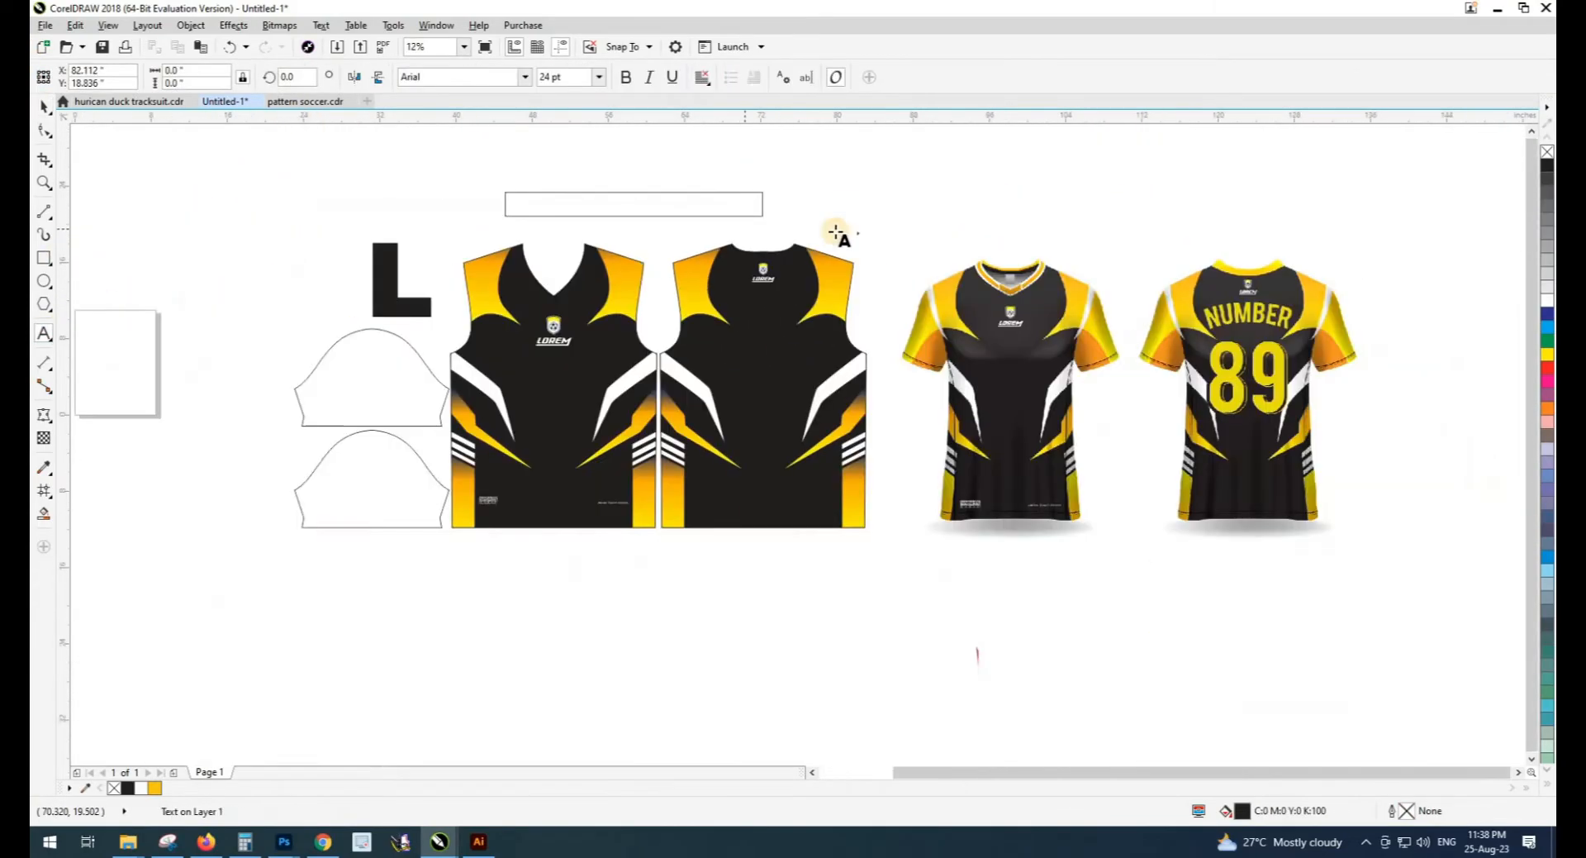
{"action": "left_click_drag", "start_coordinate": [934, 273], "coordinate": [936, 275]}
{"action": "left_click_drag", "start_coordinate": [902, 239], "coordinate": [768, 307]}
{"action": "left_click", "coordinate": [155, 788]}
{"action": "key", "text": "F2"}
{"action": "left_click_drag", "start_coordinate": [632, 211], "coordinate": [948, 406]}
{"action": "left_click_drag", "start_coordinate": [759, 435], "coordinate": [757, 419]}
{"action": "left_click_drag", "start_coordinate": [837, 449], "coordinate": [854, 457]}
{"action": "key", "text": "Escape"}
{"action": "scroll", "coordinate": [747, 375], "scroll_direction": "down", "scroll_amount": 1}
Set the NUMBER text in the Bebas font and enlarge it on the upper back
{"action": "left_click", "coordinate": [655, 345]}
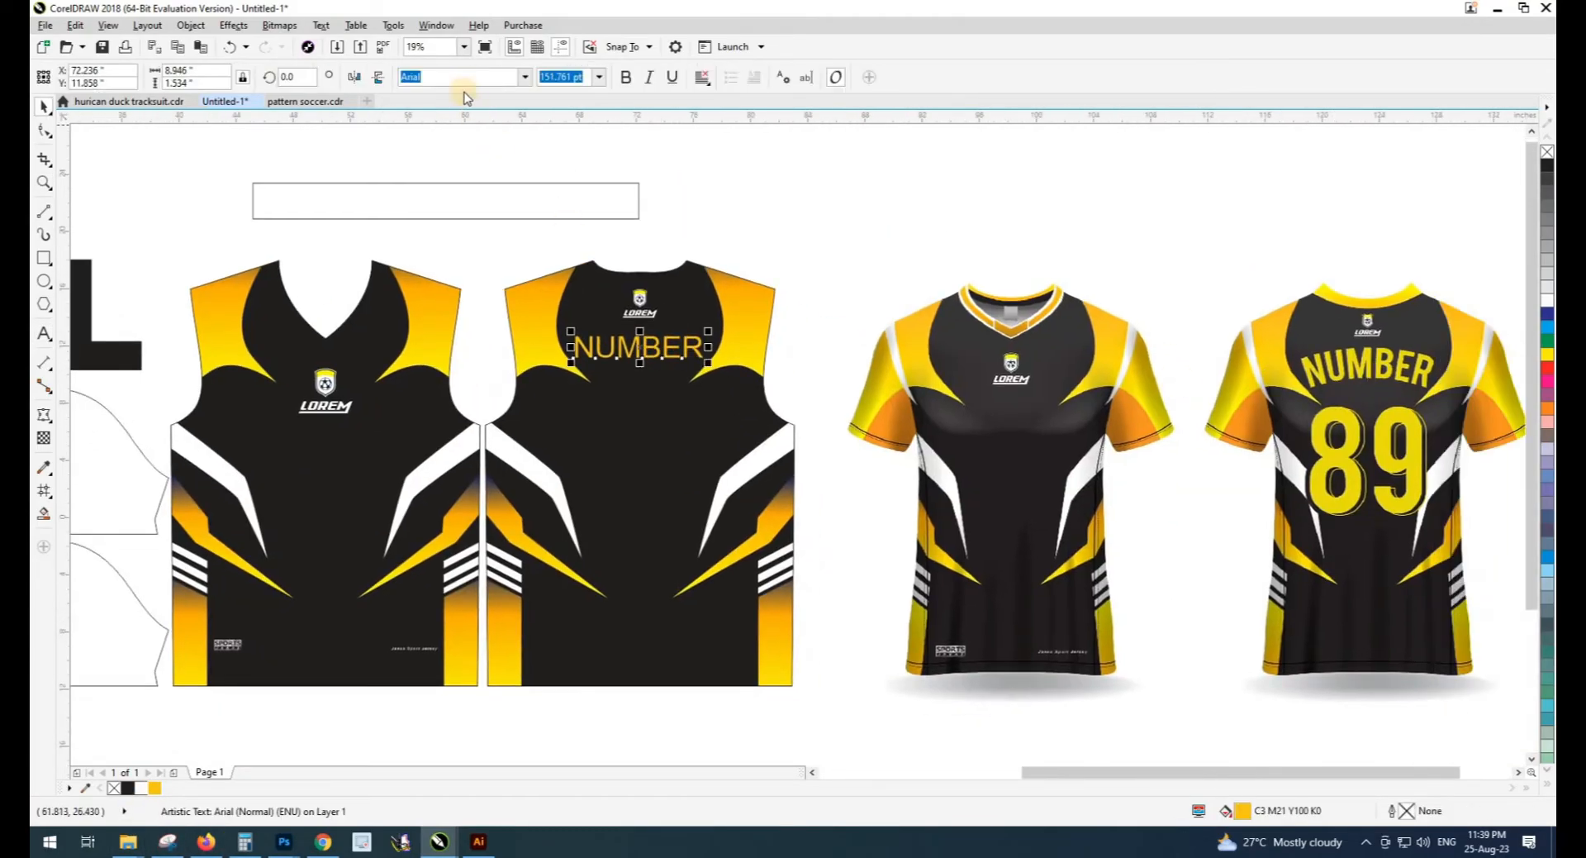
{"action": "key", "text": "Return"}
{"action": "scroll", "coordinate": [662, 352], "scroll_direction": "up", "scroll_amount": 1}
{"action": "left_click_drag", "start_coordinate": [656, 376], "coordinate": [729, 411]}
Centre the NUMBER text horizontally on the back pattern and fill it yellow
{"action": "left_click", "coordinate": [729, 411], "text": "shift"}
{"action": "key", "text": "c"}
{"action": "key", "text": "Escape"}
{"action": "left_click", "coordinate": [732, 376]}
{"action": "left_click", "coordinate": [1541, 361]}
Draw a horizontal ellipse about 13.8 in wide directly beneath the NUMBER text as a guide path
{"action": "left_click", "coordinate": [643, 358]}
{"action": "left_click_drag", "start_coordinate": [417, 363], "coordinate": [817, 630]}
{"action": "left_click_drag", "start_coordinate": [567, 471], "coordinate": [550, 494]}
{"action": "left_click_drag", "start_coordinate": [610, 335], "coordinate": [609, 316]}
{"action": "key", "text": "Escape"}
{"action": "left_click", "coordinate": [655, 475]}
{"action": "key", "text": "Escape"}
Fit the NUMBER text to the ellipse so it arches along the upper curve
{"action": "left_click", "coordinate": [726, 347]}
{"action": "left_click", "coordinate": [656, 444], "text": "shift"}
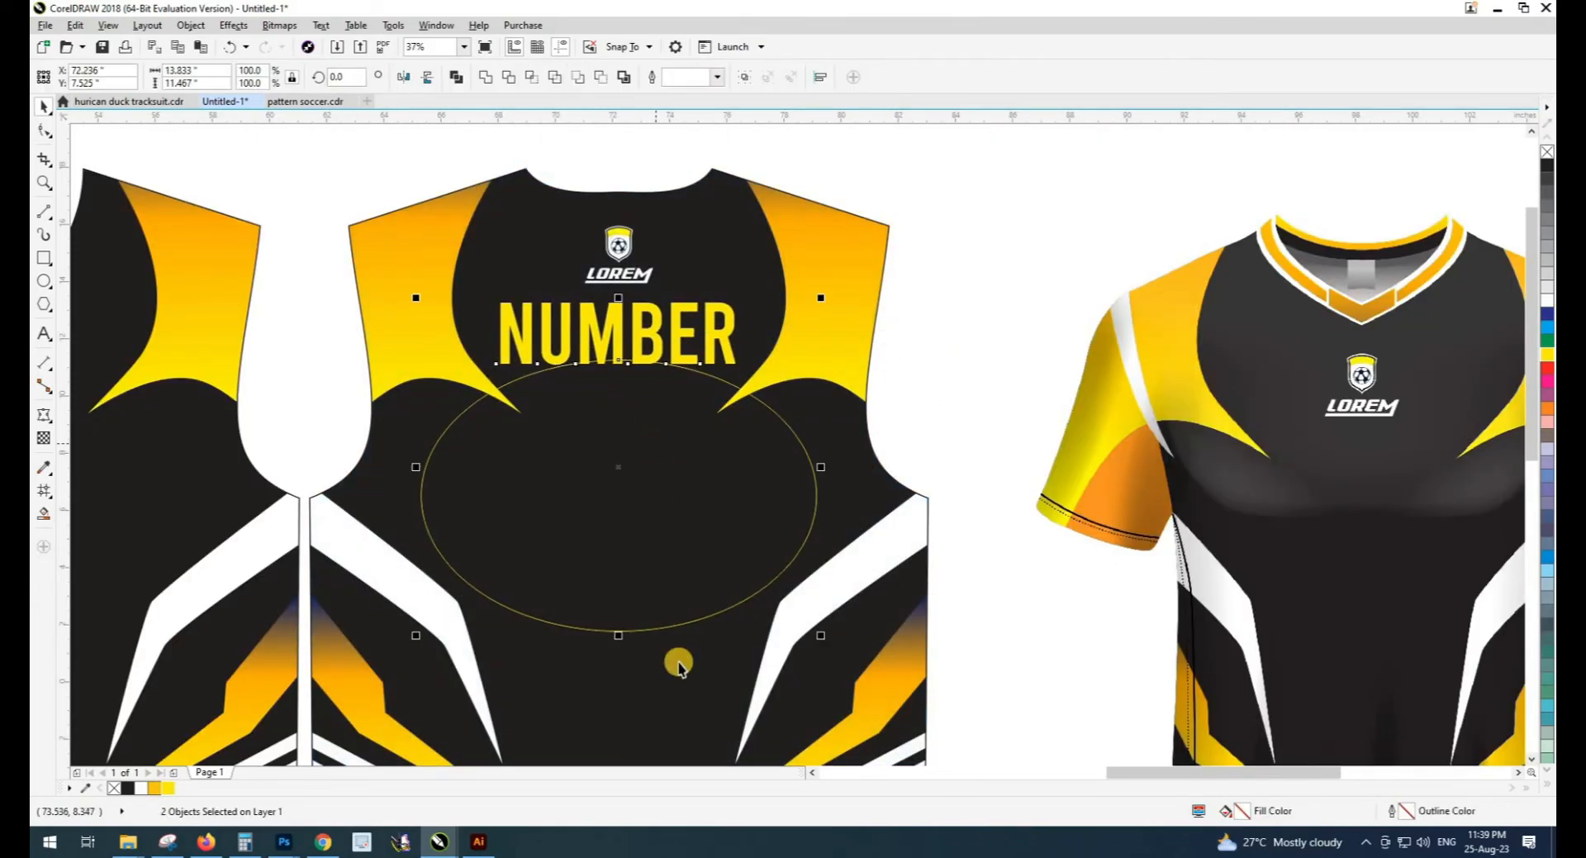
{"action": "left_click", "coordinate": [321, 25]}
{"action": "left_click", "coordinate": [418, 329]}
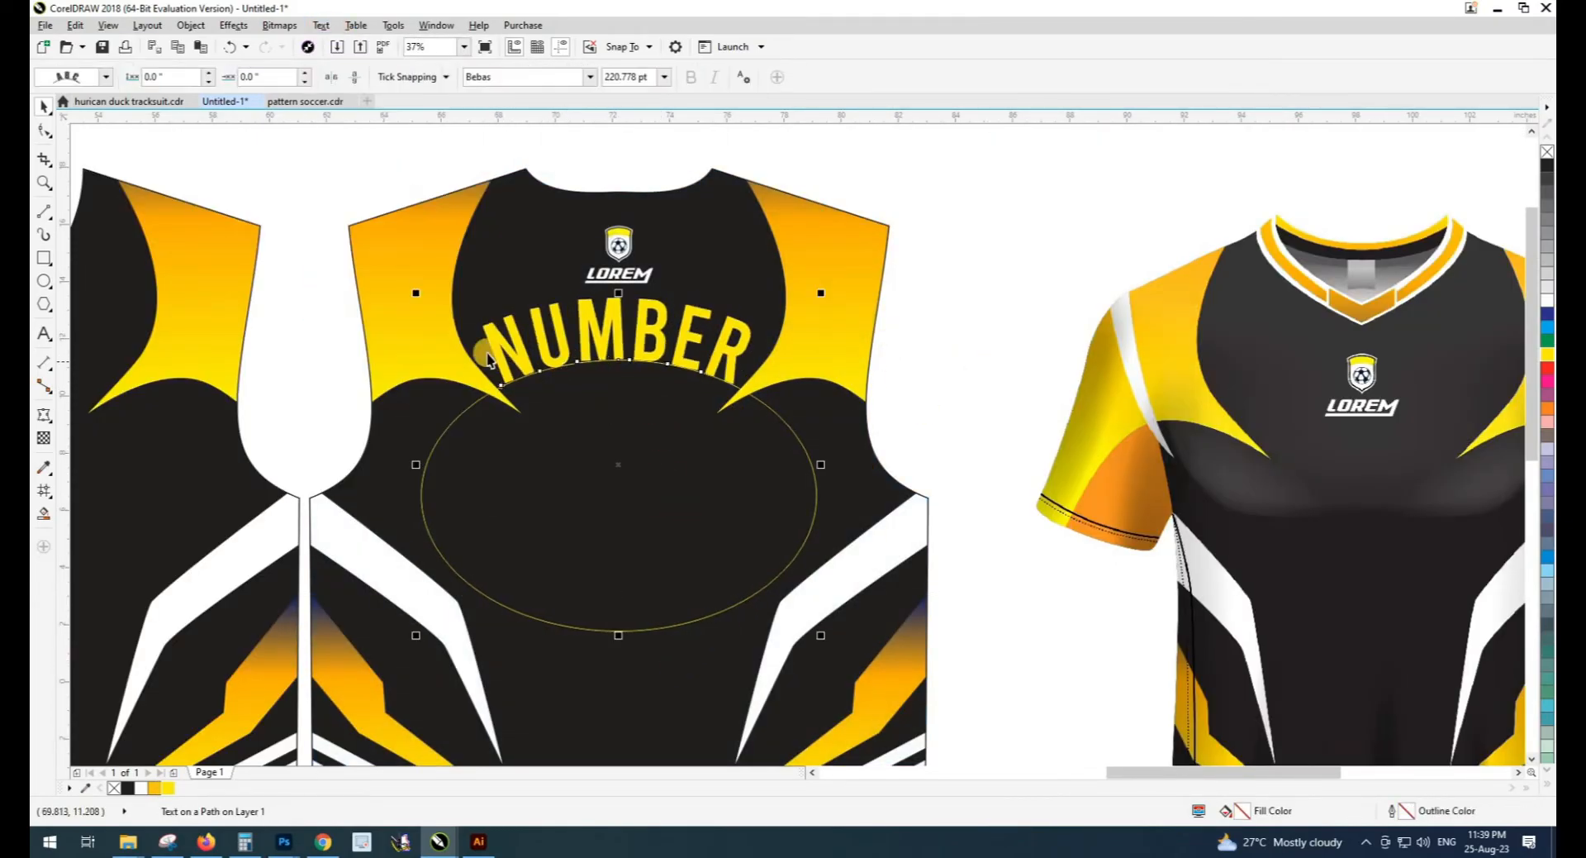
Scale the arched NUMBER text down to about 212 pt and hide its guide ellipse against the black background
{"action": "scroll", "coordinate": [488, 354], "scroll_direction": "down", "scroll_amount": 1}
{"action": "scroll", "coordinate": [462, 348], "scroll_direction": "up", "scroll_amount": 1}
{"action": "left_click", "coordinate": [690, 513]}
{"action": "left_click", "coordinate": [738, 265]}
{"action": "left_click", "coordinate": [643, 280]}
{"action": "left_click", "coordinate": [665, 543]}
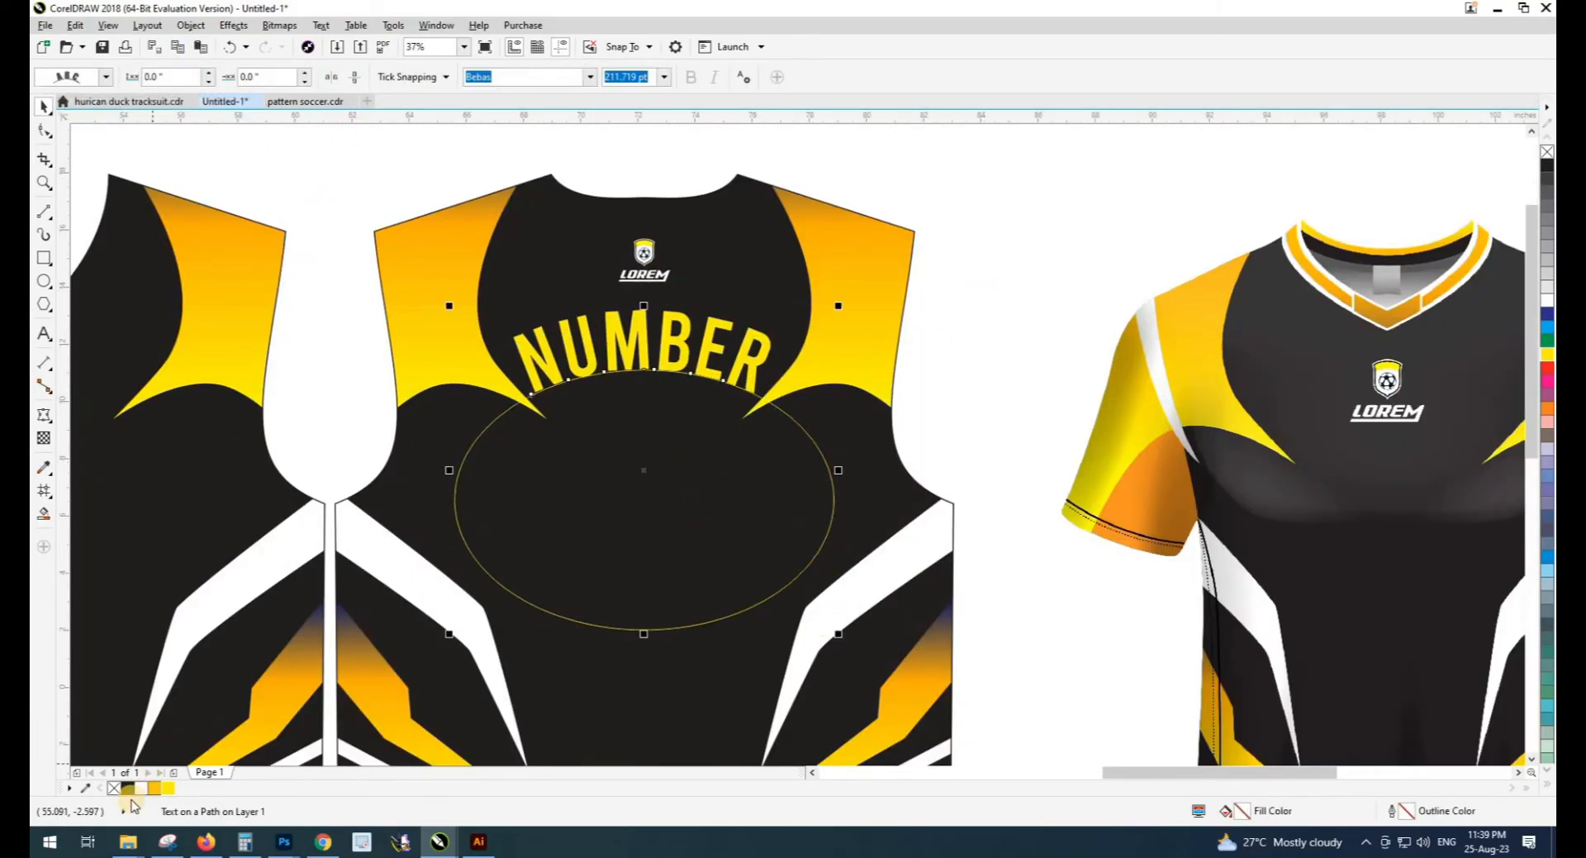
{"action": "left_click", "coordinate": [333, 376]}
Create the text 89 in the Bebas font, place it on the back pattern and fill it yellow
{"action": "scroll", "coordinate": [333, 378], "scroll_direction": "down", "scroll_amount": 2}
{"action": "scroll", "coordinate": [532, 529], "scroll_direction": "up", "scroll_amount": 1}
{"action": "scroll", "coordinate": [496, 413], "scroll_direction": "down", "scroll_amount": 1}
{"action": "scroll", "coordinate": [187, 307], "scroll_direction": "up", "scroll_amount": 1}
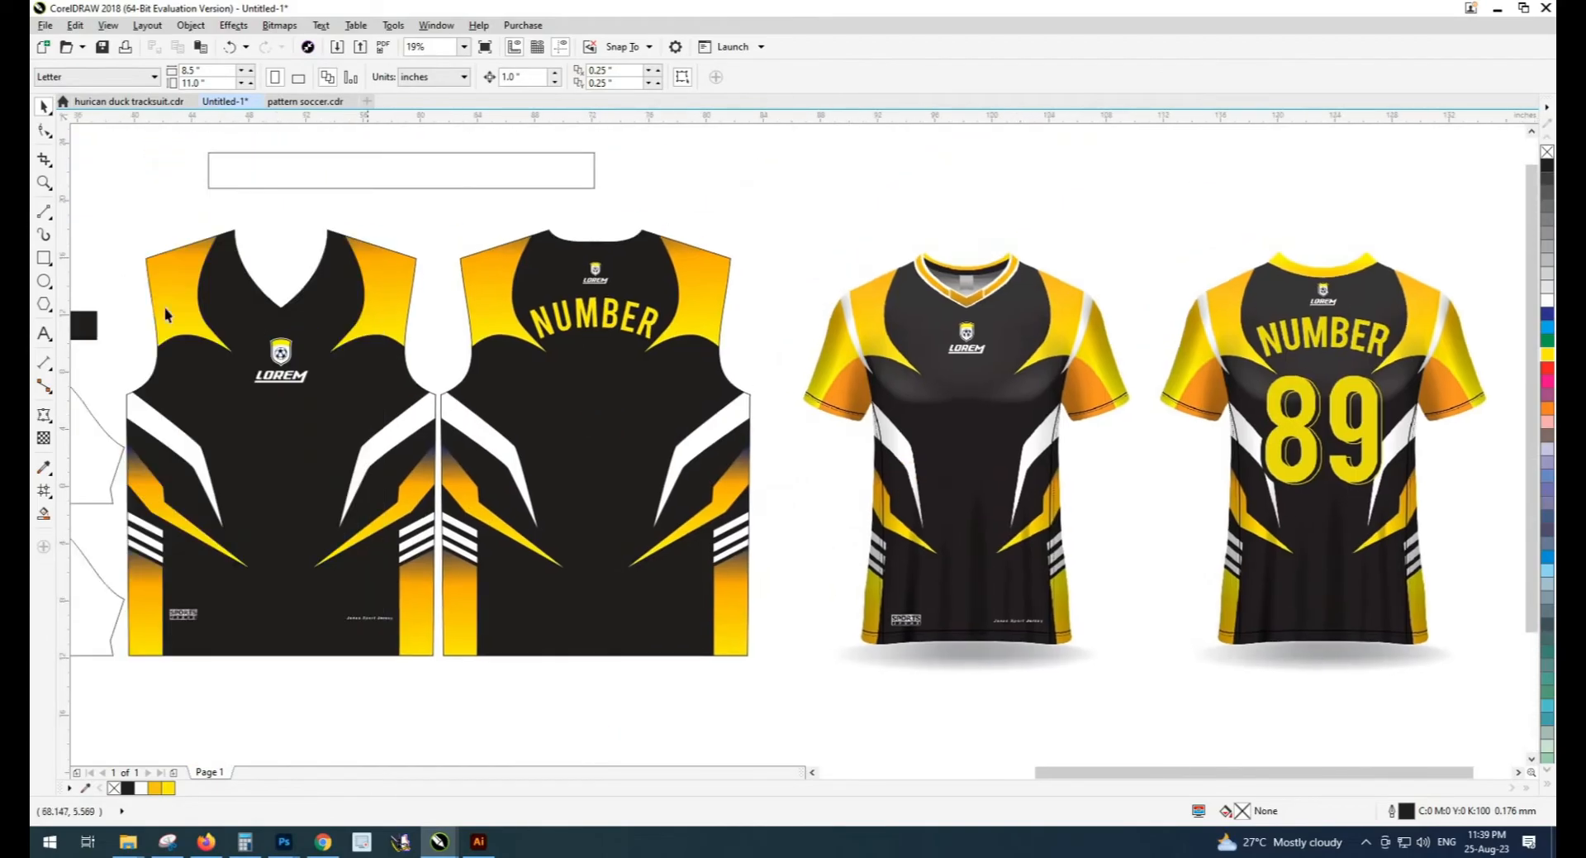
{"action": "left_click", "coordinate": [44, 333]}
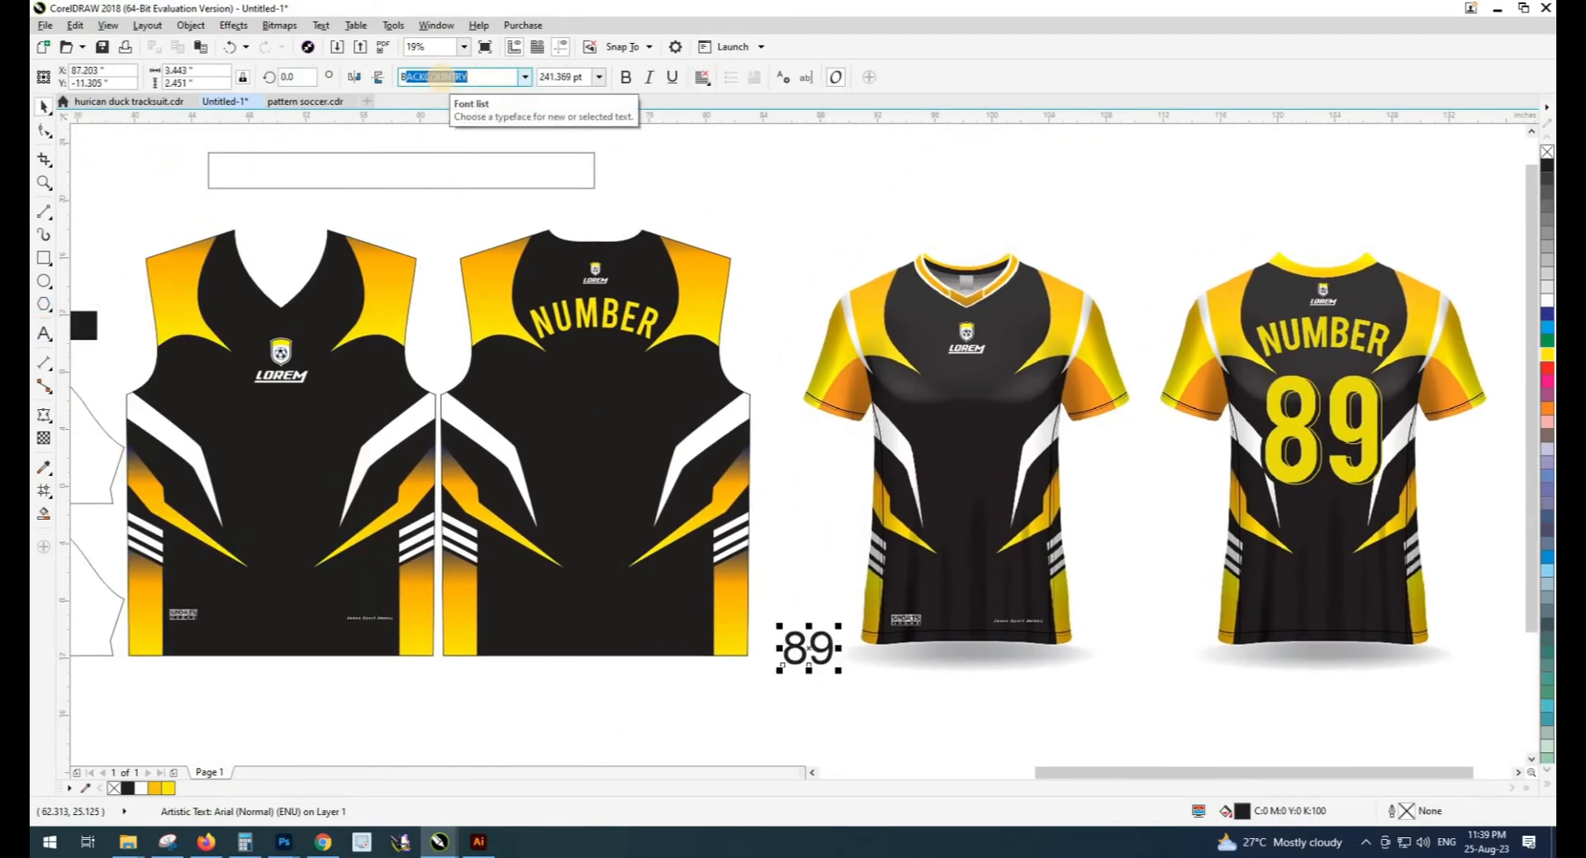
{"action": "left_click_drag", "start_coordinate": [824, 625], "coordinate": [912, 542]}
{"action": "left_click_drag", "start_coordinate": [830, 588], "coordinate": [570, 397]}
{"action": "left_click", "coordinate": [169, 788]}
Enlarge the number 89 to about 10.4 by 9.9 in and position it beneath the arched NUMBER text
{"action": "left_click", "coordinate": [541, 674]}
{"action": "left_click", "coordinate": [641, 390]}
{"action": "left_click_drag", "start_coordinate": [654, 479], "coordinate": [680, 504]}
{"action": "key", "text": "Left"}
{"action": "key", "text": "Left"}
{"action": "key", "text": "Left"}
{"action": "left_click", "coordinate": [572, 678]}
{"action": "left_click", "coordinate": [810, 529]}
{"action": "scroll", "coordinate": [581, 376], "scroll_direction": "up", "scroll_amount": 1}
{"action": "left_click", "coordinate": [577, 387]}
{"action": "scroll", "coordinate": [504, 378], "scroll_direction": "down", "scroll_amount": 1}
{"action": "scroll", "coordinate": [546, 370], "scroll_direction": "up", "scroll_amount": 2}
Make an offset copy of the 89 with black fill and yellow outline, and bring the yellow original to the front
{"action": "left_click_drag", "start_coordinate": [496, 413], "coordinate": [539, 433]}
{"action": "right_click", "coordinate": [538, 433]}
{"action": "left_click", "coordinate": [127, 787]}
{"action": "right_click", "coordinate": [168, 787]}
{"action": "left_click", "coordinate": [407, 318]}
{"action": "key", "text": "shift+Page_Up"}
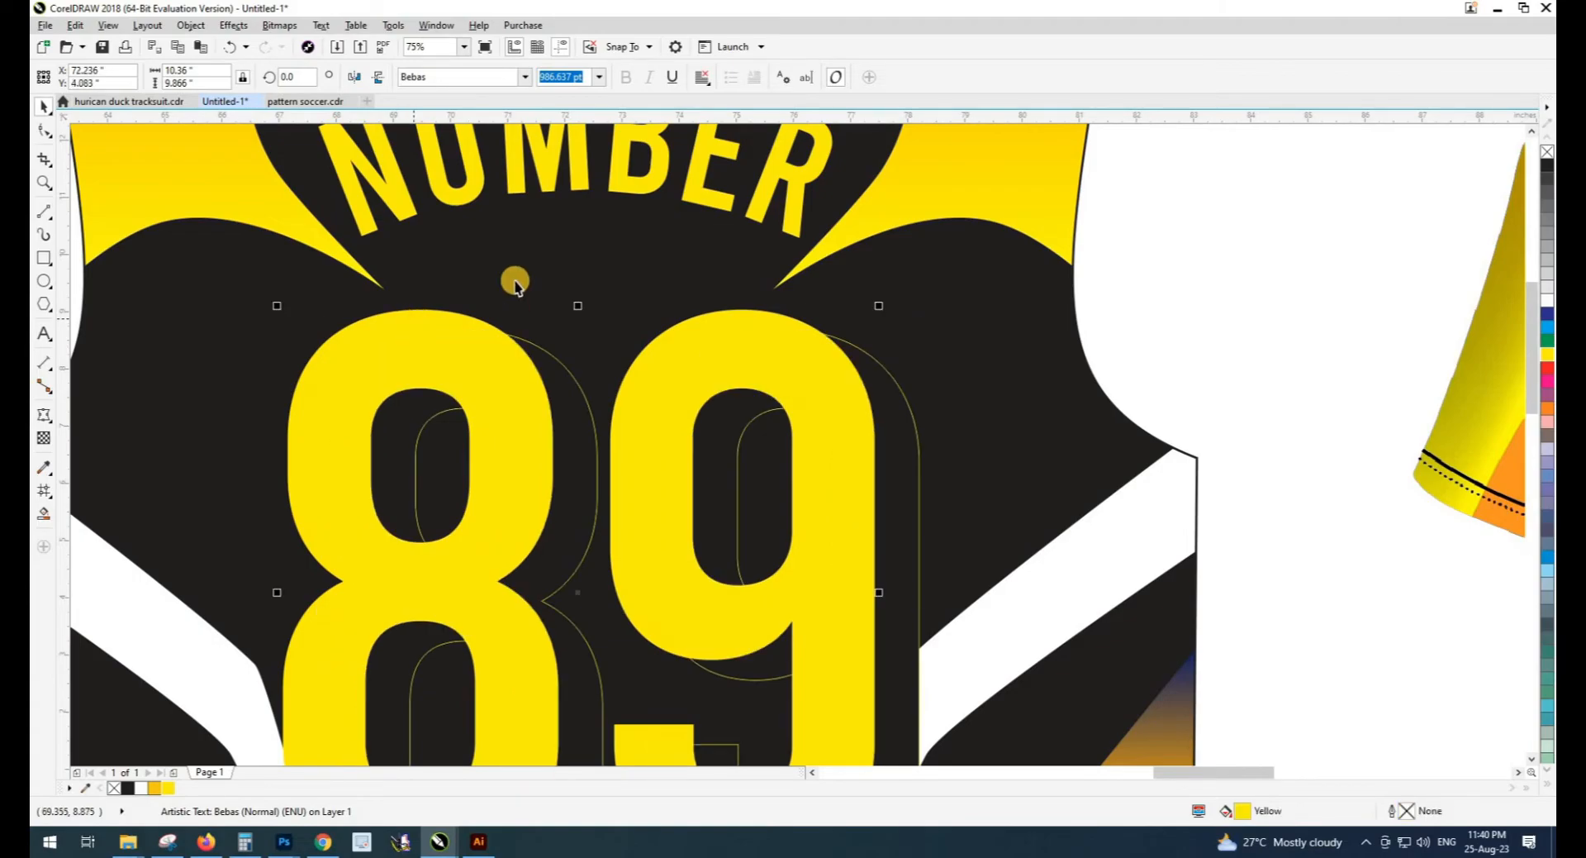
Move the black 89 copy closer so it forms a narrow offset shadow behind the yellow number
{"action": "left_click", "coordinate": [513, 281]}
{"action": "scroll", "coordinate": [513, 285], "scroll_direction": "down", "scroll_amount": 1}
{"action": "scroll", "coordinate": [712, 458], "scroll_direction": "up", "scroll_amount": 1}
{"action": "scroll", "coordinate": [711, 468], "scroll_direction": "down", "scroll_amount": 3}
{"action": "scroll", "coordinate": [722, 471], "scroll_direction": "up", "scroll_amount": 3}
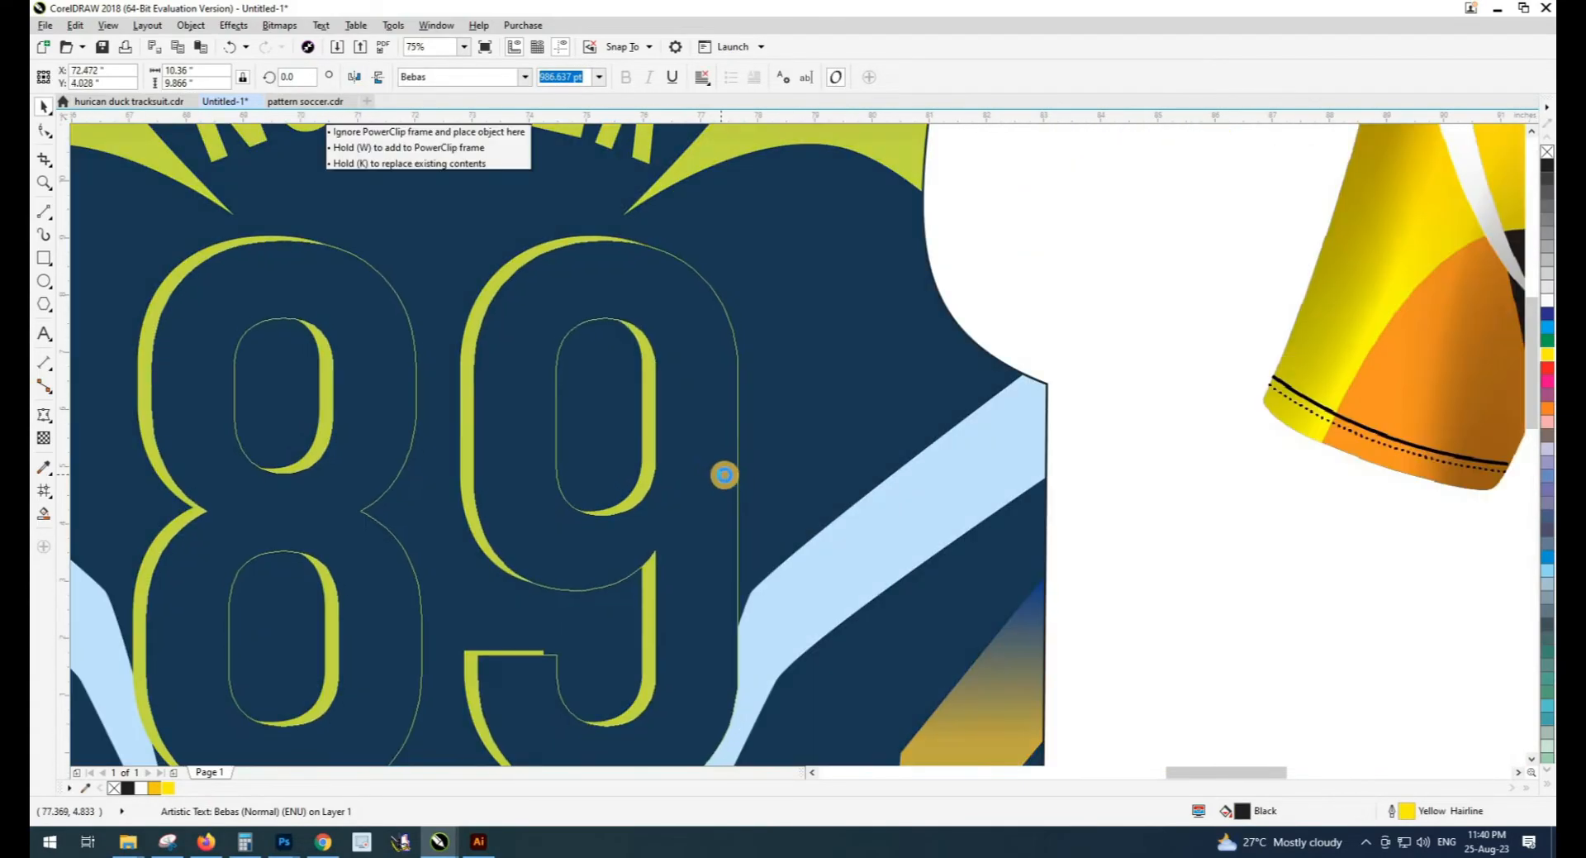
{"action": "left_click", "coordinate": [628, 454]}
{"action": "scroll", "coordinate": [603, 459], "scroll_direction": "down", "scroll_amount": 1}
{"action": "scroll", "coordinate": [514, 525], "scroll_direction": "up", "scroll_amount": 2}
{"action": "left_click_drag", "start_coordinate": [503, 525], "coordinate": [510, 525]}
Set the black 89 copy's outline to 0.5 mm, placed behind the fill and scaling with the object
{"action": "scroll", "coordinate": [644, 487], "scroll_direction": "down", "scroll_amount": 2}
{"action": "key", "text": "F12"}
{"action": "left_click", "coordinate": [691, 314]}
{"action": "left_click", "coordinate": [665, 390]}
{"action": "left_click", "coordinate": [805, 516]}
{"action": "left_click", "coordinate": [805, 535]}
{"action": "left_click", "coordinate": [776, 569]}
Increase the black 89 copy's outline width to 1.5 mm
{"action": "scroll", "coordinate": [548, 418], "scroll_direction": "up", "scroll_amount": 1}
{"action": "key", "text": "F12"}
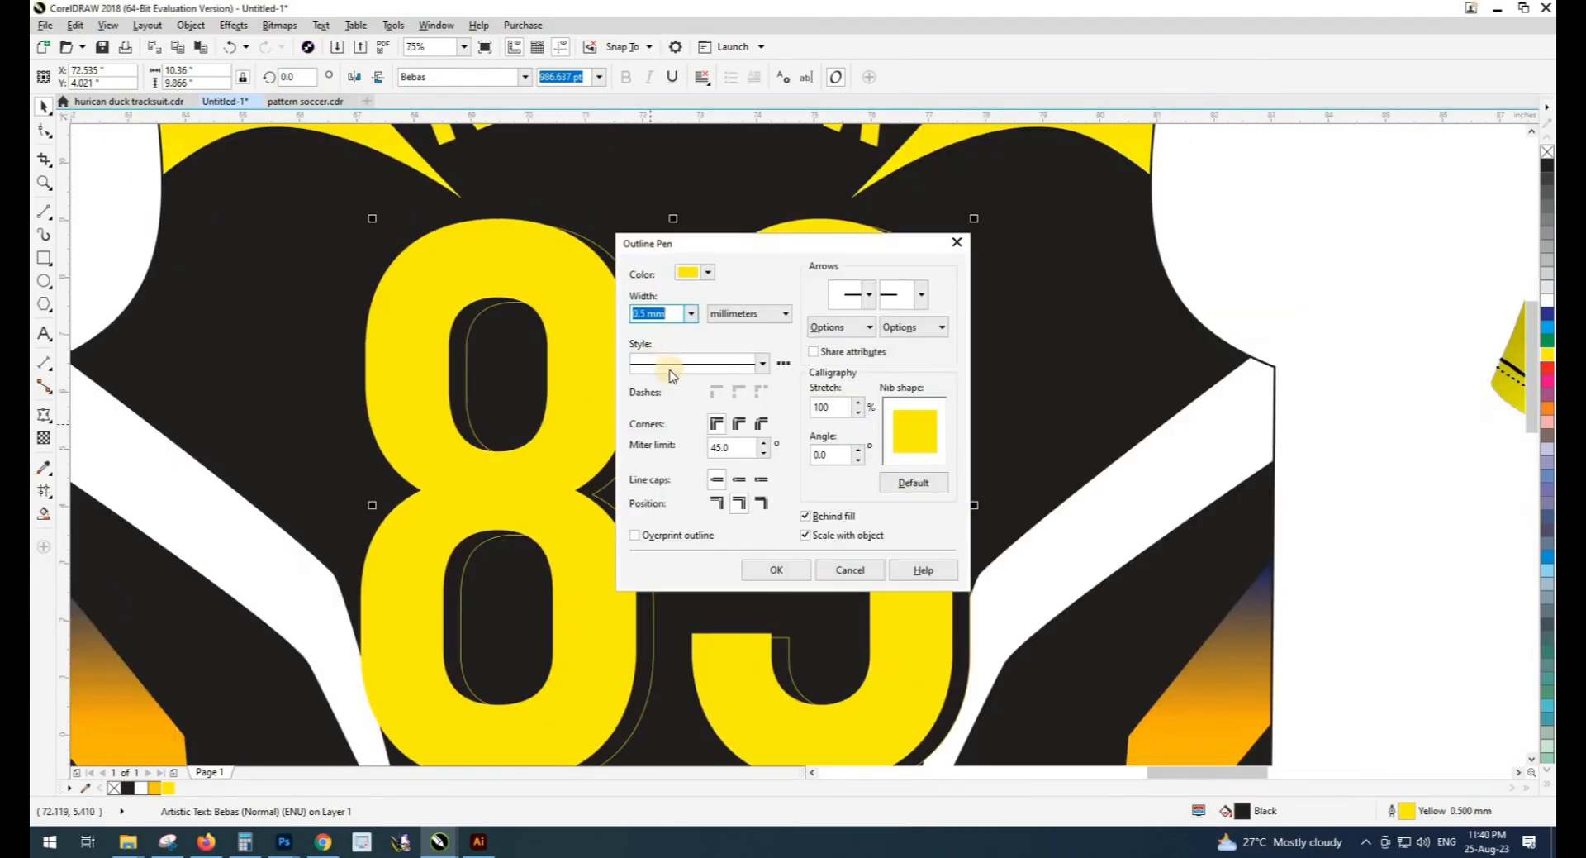
{"action": "left_click", "coordinate": [648, 424]}
{"action": "key", "text": "Return"}
{"action": "scroll", "coordinate": [743, 480], "scroll_direction": "down", "scroll_amount": 3}
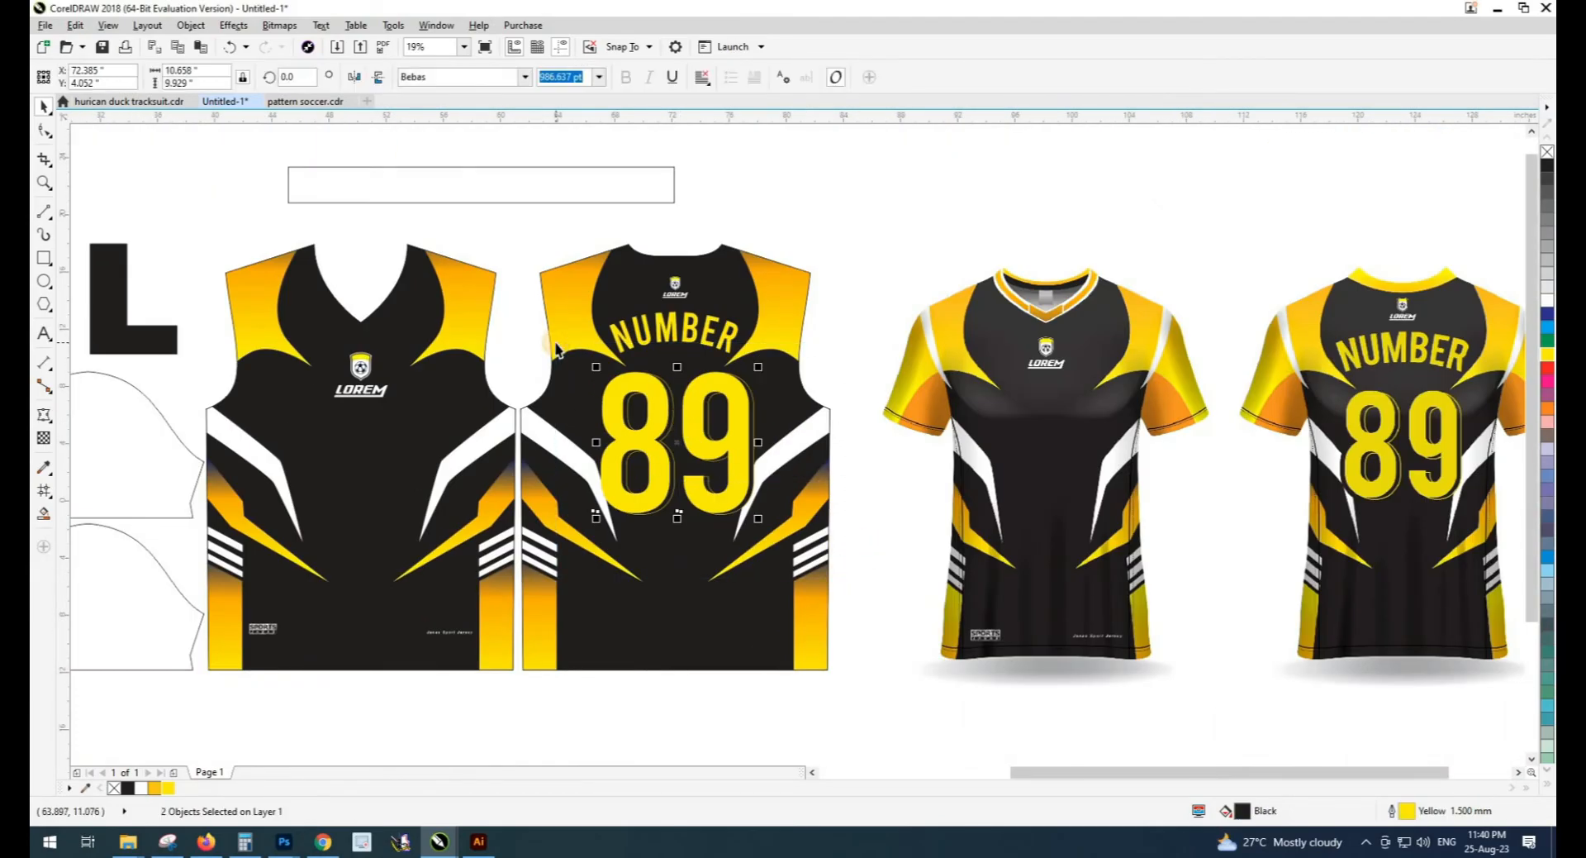
Group the yellow 89 with its black shadow copy and centre the group horizontally on the back pattern
{"action": "left_click", "coordinate": [918, 675]}
{"action": "left_click", "coordinate": [613, 462]}
{"action": "left_click_drag", "start_coordinate": [861, 564], "coordinate": [579, 360]}
{"action": "key", "text": "ctrl+g"}
{"action": "left_click", "coordinate": [777, 306], "text": "shift"}
{"action": "key", "text": "c"}
{"action": "double_click", "coordinate": [901, 225]}
{"action": "scroll", "coordinate": [901, 604], "scroll_direction": "down", "scroll_amount": 1}
{"action": "left_click", "coordinate": [927, 669]}
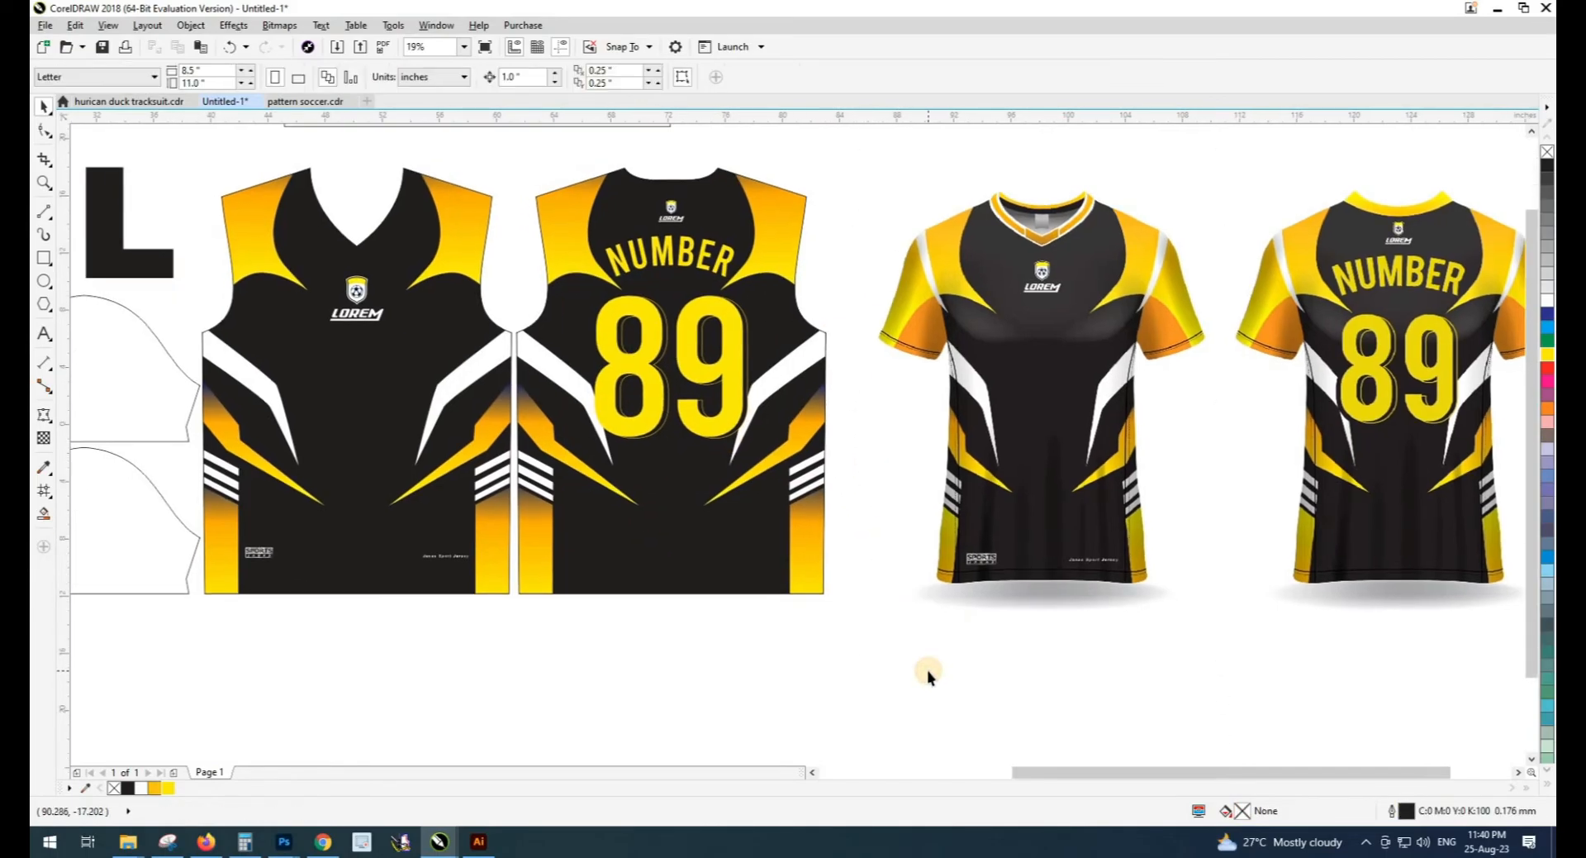
Examine the front and back pattern artwork, including the shoulder shapes, against the jersey mockups
{"action": "scroll", "coordinate": [630, 399], "scroll_direction": "down", "scroll_amount": 1}
{"action": "left_click_drag", "start_coordinate": [641, 396], "coordinate": [728, 400]}
{"action": "key", "text": "F2"}
{"action": "left_click_drag", "start_coordinate": [349, 210], "coordinate": [1048, 604]}
{"action": "left_click", "coordinate": [747, 218]}
{"action": "left_click", "coordinate": [476, 307]}
{"action": "left_click_drag", "start_coordinate": [476, 309], "coordinate": [475, 302]}
{"action": "left_click", "coordinate": [380, 322]}
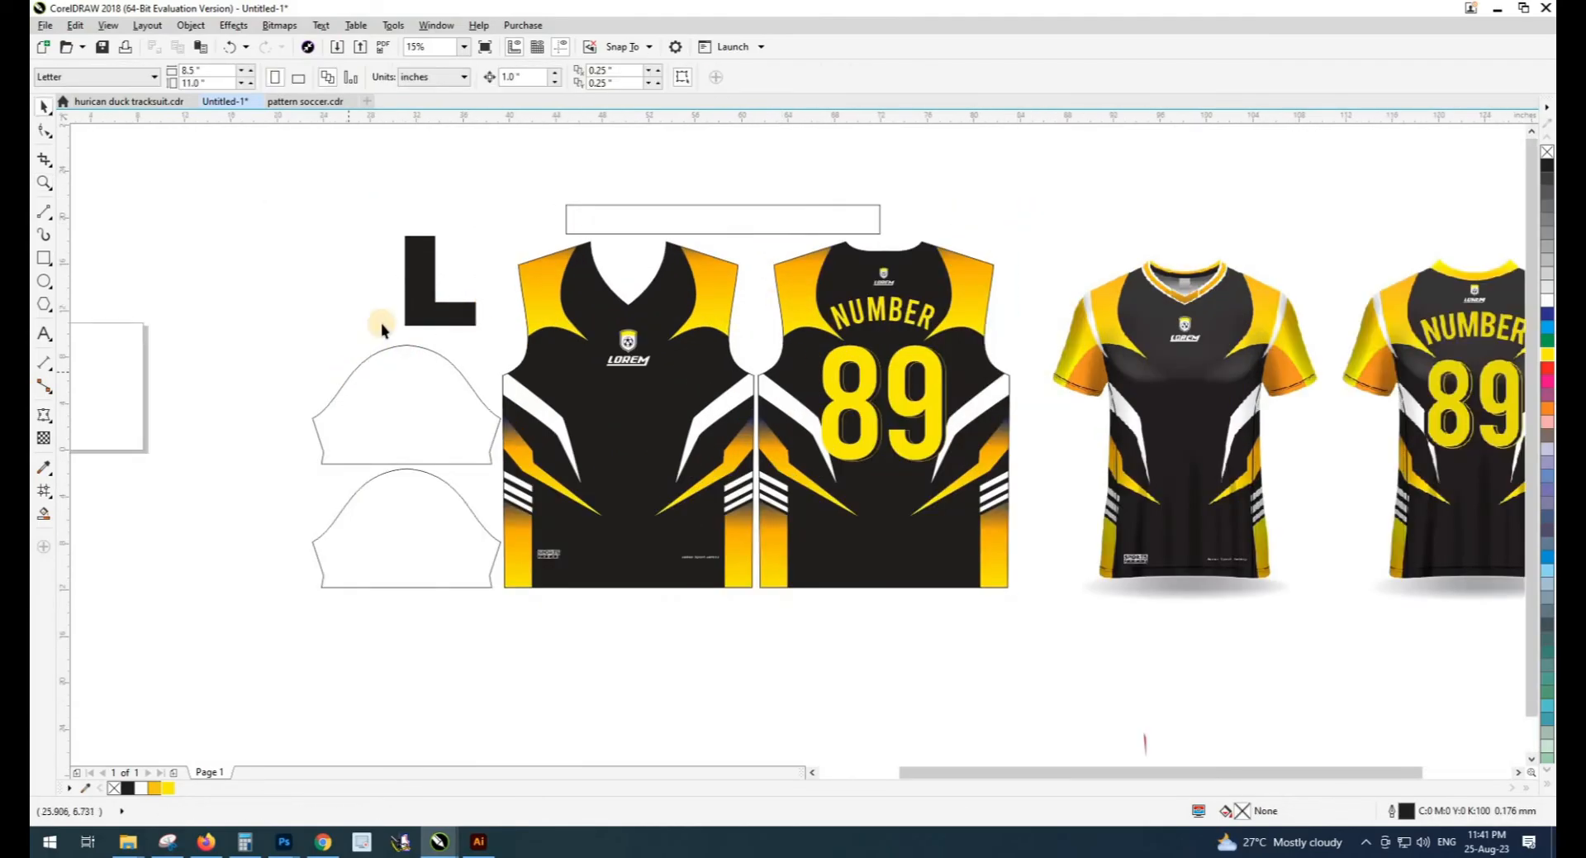
{"action": "left_click_drag", "start_coordinate": [504, 613], "coordinate": [542, 542]}
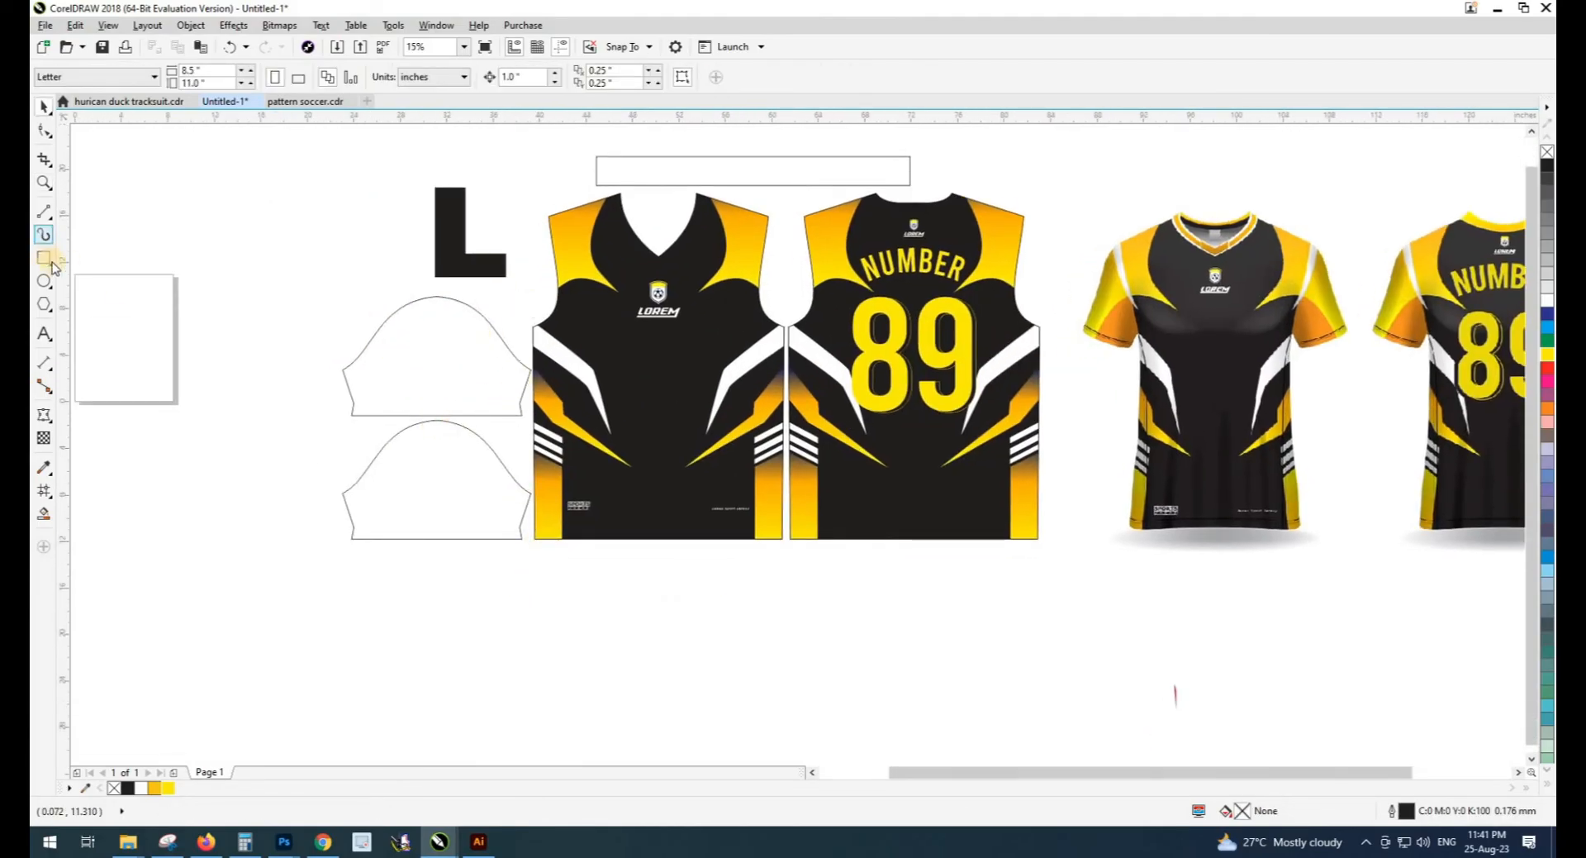
{"action": "left_click", "coordinate": [570, 264]}
{"action": "left_click", "coordinate": [568, 265], "text": "ctrl"}
{"action": "left_click", "coordinate": [568, 266], "text": "ctrl"}
{"action": "left_click", "coordinate": [518, 291], "text": "ctrl"}
{"action": "left_click", "coordinate": [838, 232]}
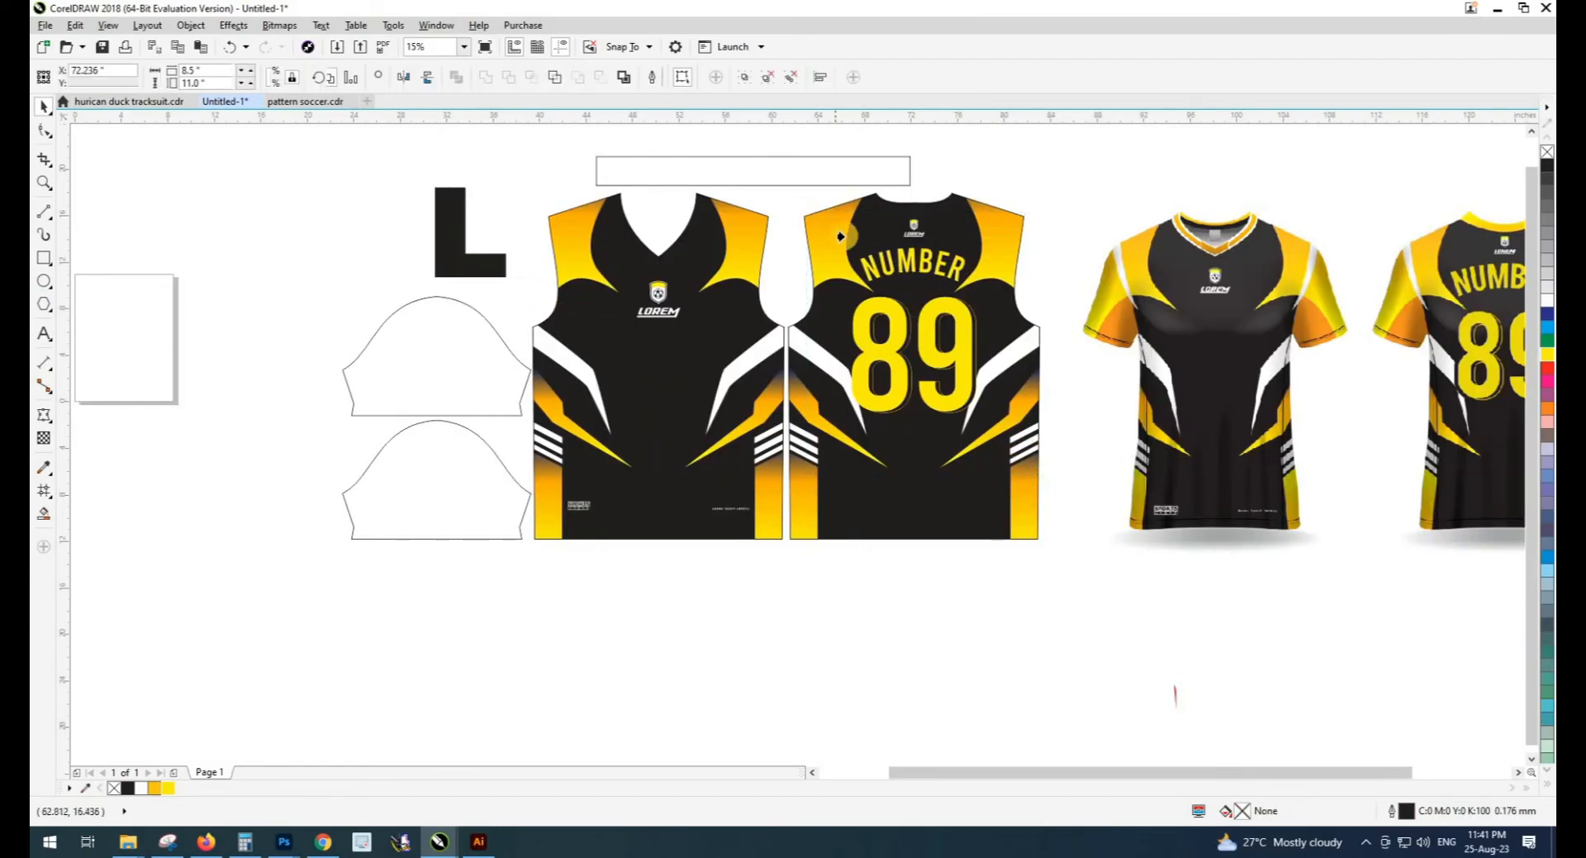
{"action": "left_click", "coordinate": [840, 235], "text": "ctrl"}
{"action": "left_click", "coordinate": [788, 511], "text": "ctrl"}
{"action": "scroll", "coordinate": [837, 343], "scroll_direction": "up", "scroll_amount": 2}
{"action": "left_click", "coordinate": [835, 343]}
{"action": "scroll", "coordinate": [835, 345], "scroll_direction": "down", "scroll_amount": 2}
{"action": "key", "text": "F2"}
{"action": "left_click_drag", "start_coordinate": [513, 215], "coordinate": [996, 494]}
{"action": "left_click_drag", "start_coordinate": [838, 647], "coordinate": [852, 608]}
{"action": "left_click", "coordinate": [587, 425]}
Draw a line from the upper sleeve pattern's hem to its right armhole edge and bend it into an inward curve
{"action": "left_click", "coordinate": [294, 336]}
{"action": "key", "text": "F5"}
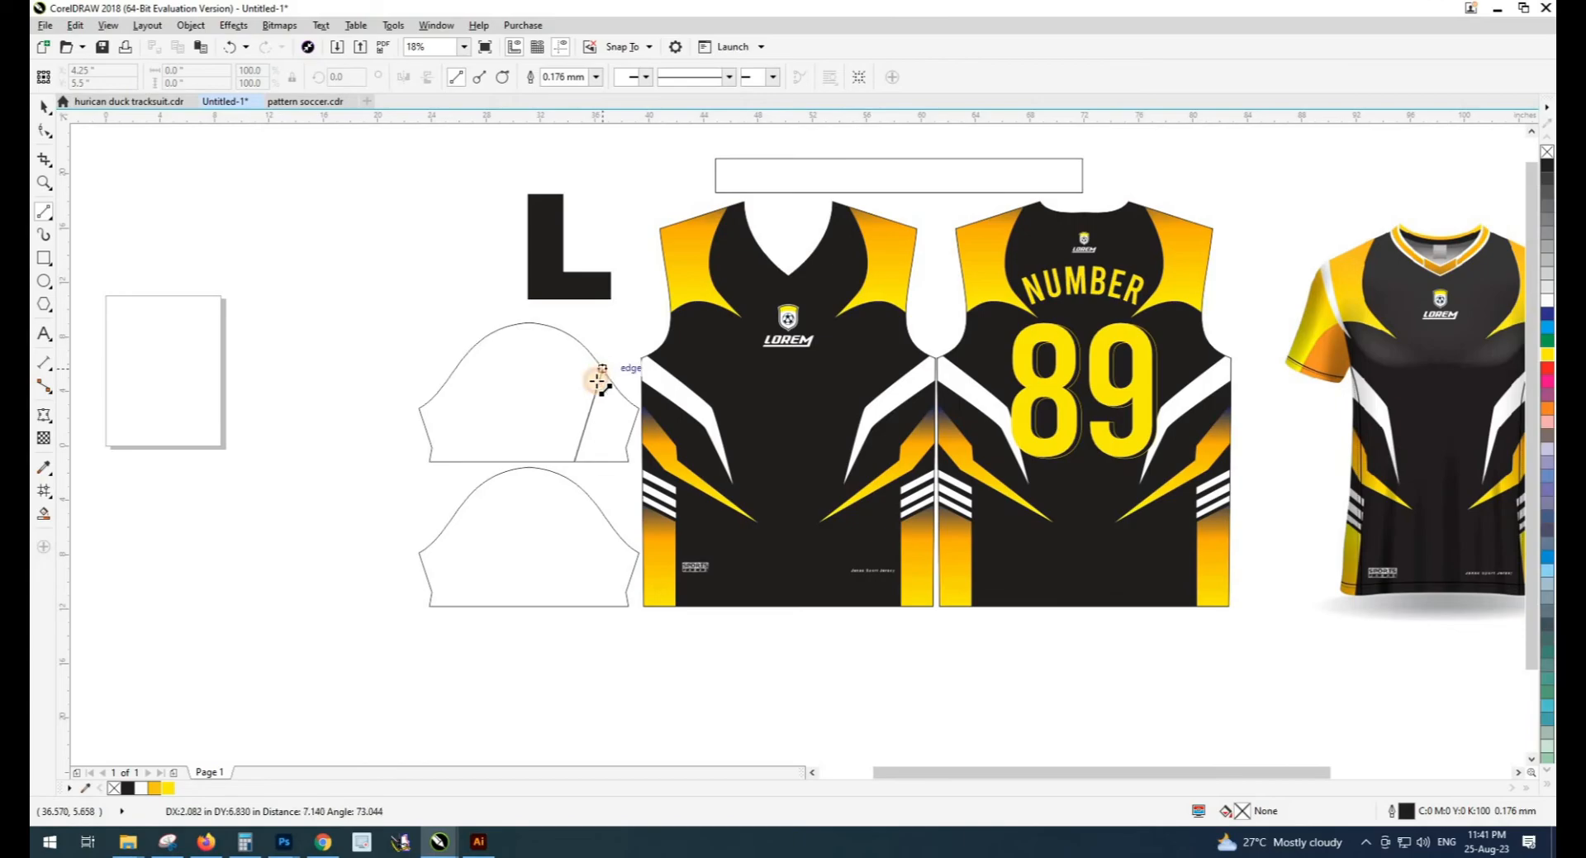
{"action": "key", "text": "F10"}
{"action": "scroll", "coordinate": [578, 408], "scroll_direction": "up", "scroll_amount": 1}
{"action": "left_click_drag", "start_coordinate": [603, 409], "coordinate": [568, 437]}
{"action": "scroll", "coordinate": [573, 439], "scroll_direction": "down", "scroll_amount": 1}
{"action": "scroll", "coordinate": [585, 450], "scroll_direction": "up", "scroll_amount": 1}
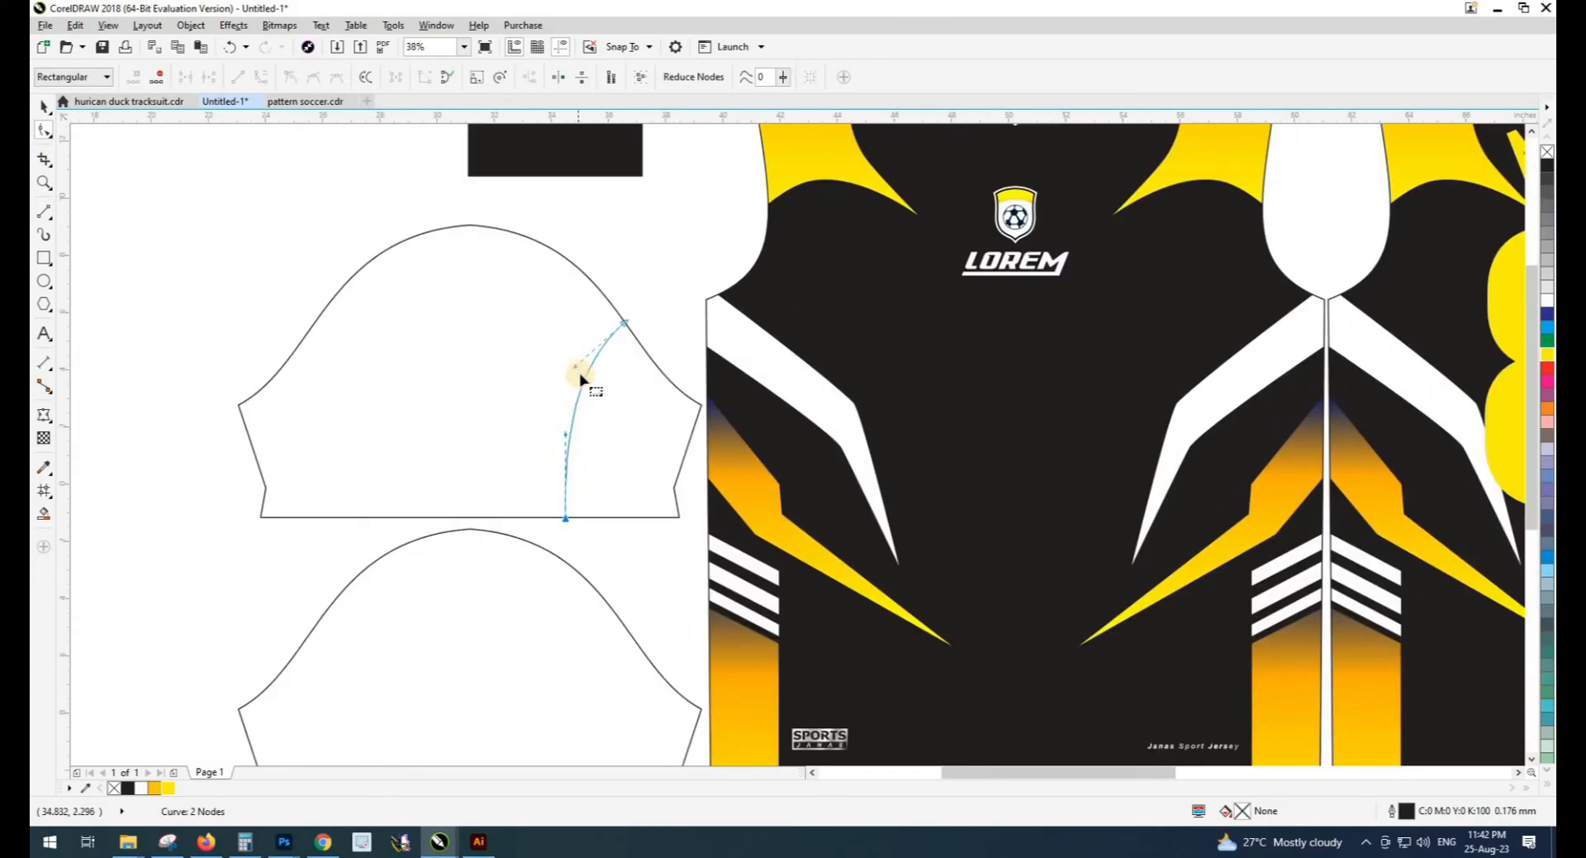
{"action": "scroll", "coordinate": [592, 356], "scroll_direction": "down", "scroll_amount": 2}
{"action": "key", "text": "space"}
{"action": "left_click", "coordinate": [648, 330]}
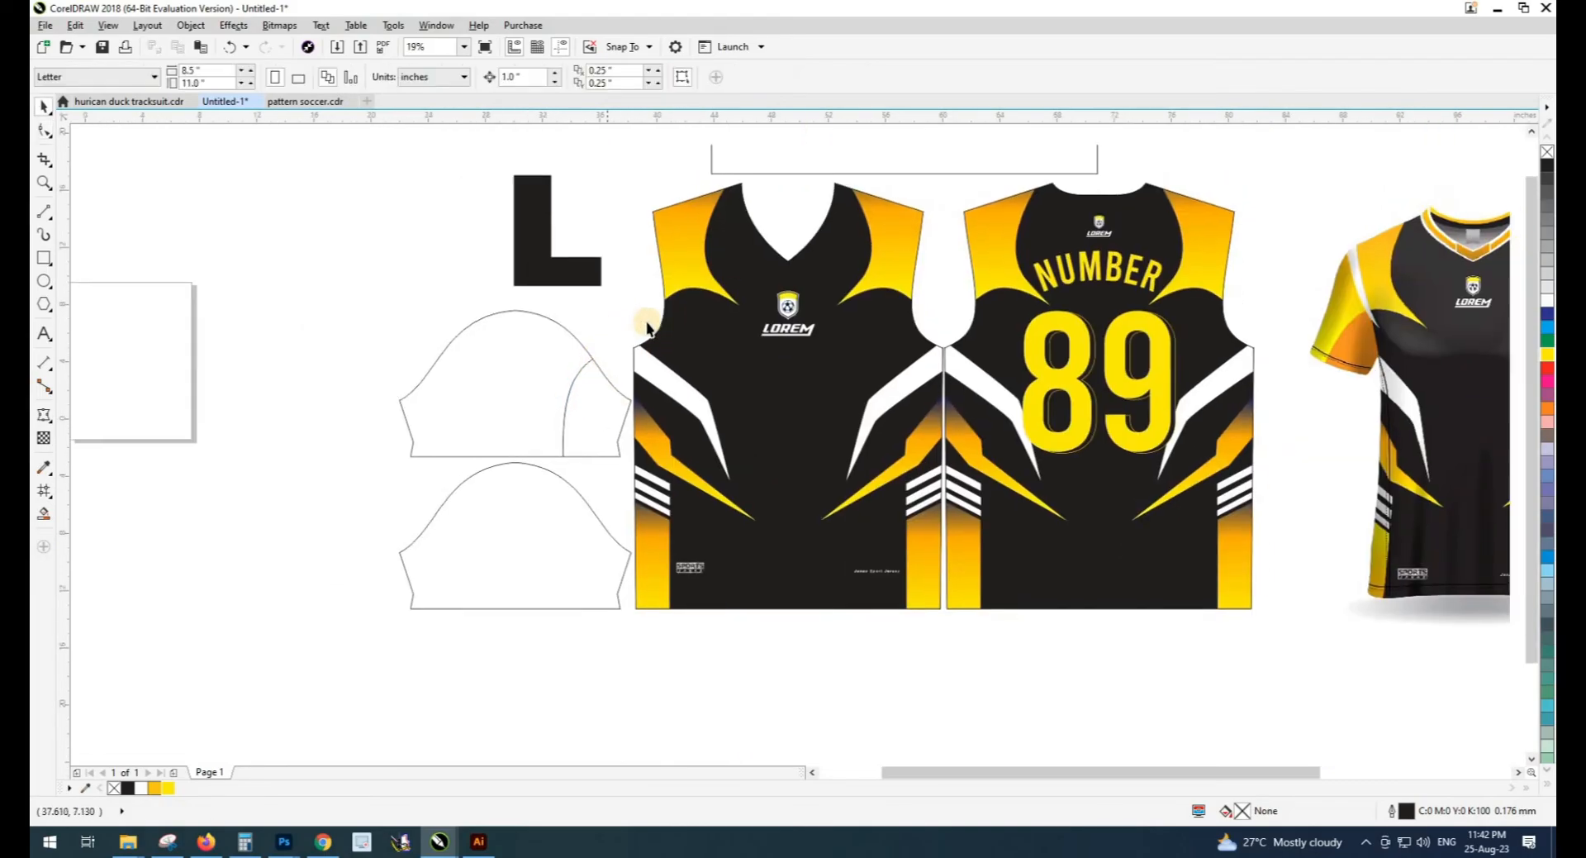
Turn the sleeve area enclosed by the curved line into a closed shape and fill it orange (C0 M35 Y100 K0)
{"action": "scroll", "coordinate": [648, 328], "scroll_direction": "up", "scroll_amount": 4}
{"action": "key", "text": "shift+F9"}
{"action": "key", "text": "shift+F9"}
{"action": "scroll", "coordinate": [641, 433], "scroll_direction": "down", "scroll_amount": 3}
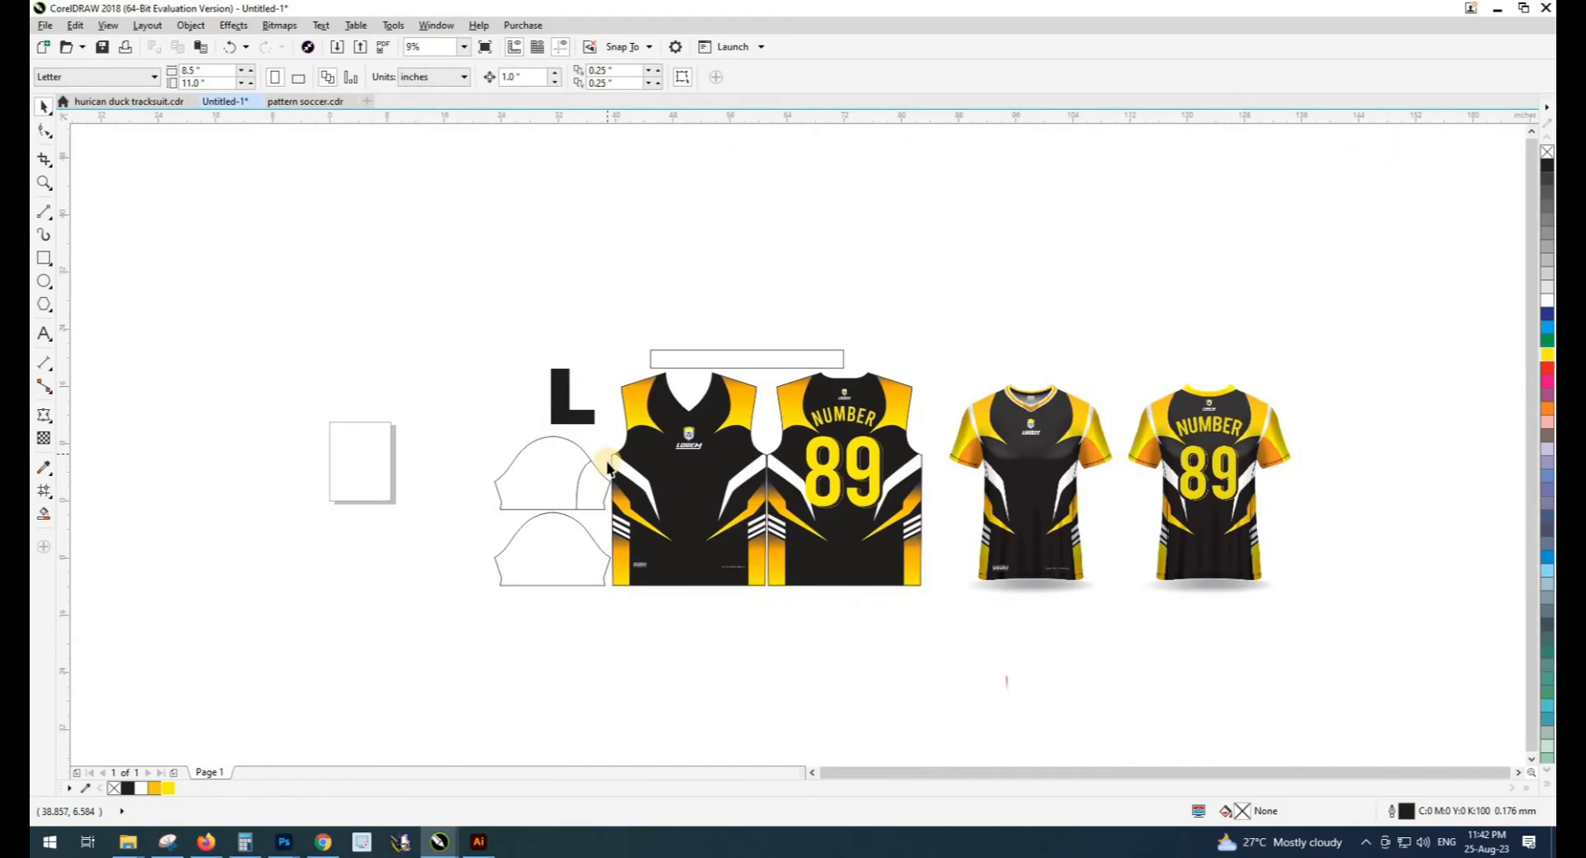
{"action": "scroll", "coordinate": [584, 513], "scroll_direction": "up", "scroll_amount": 2}
{"action": "left_click", "coordinate": [582, 508]}
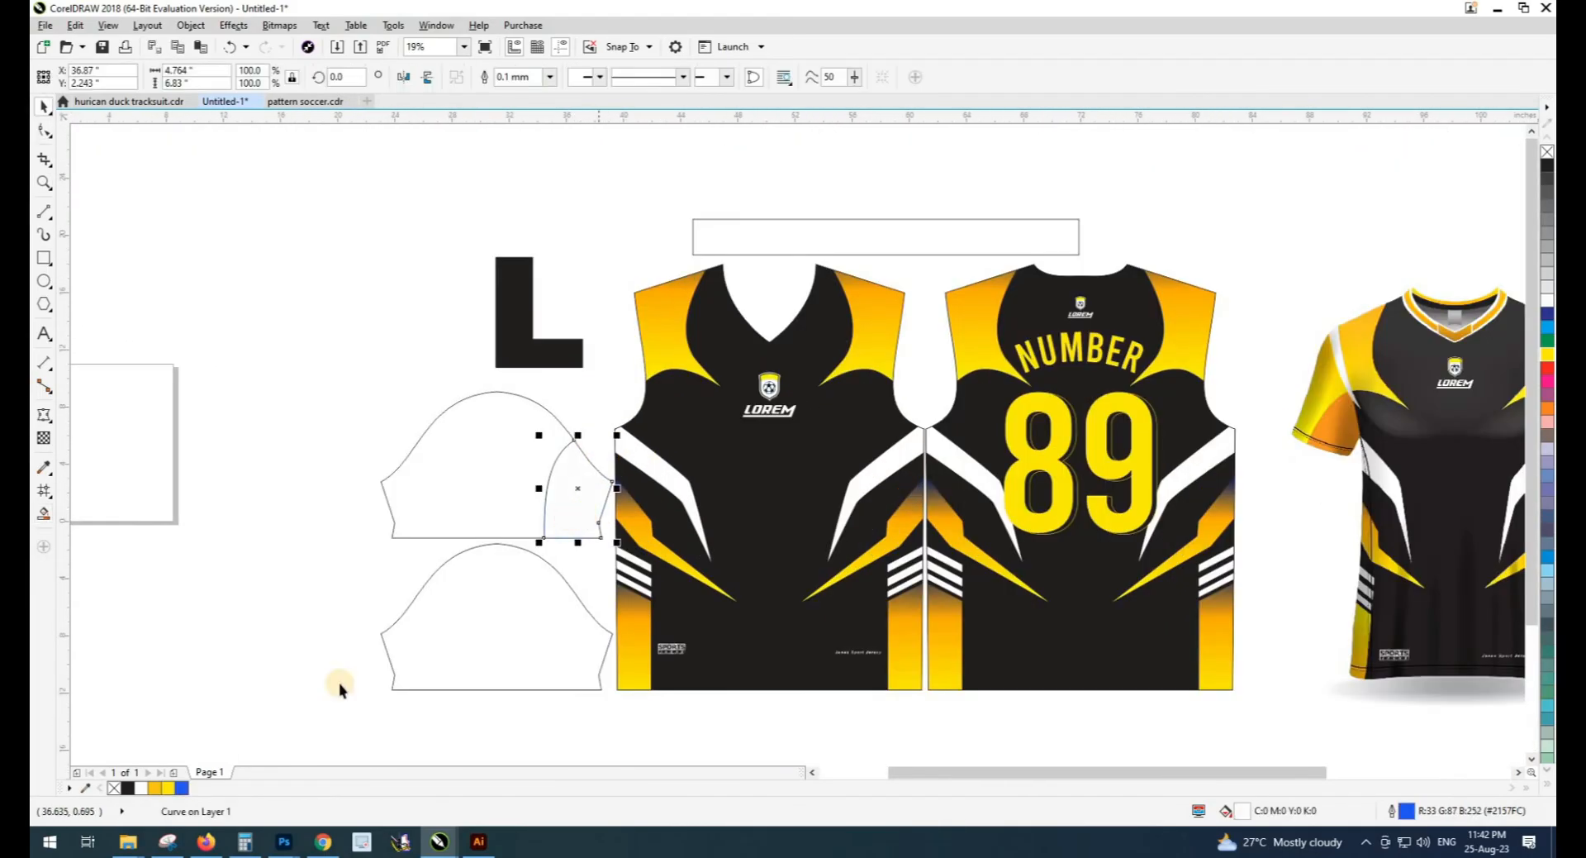
{"action": "left_click", "coordinate": [861, 288]}
{"action": "left_click", "coordinate": [620, 489]}
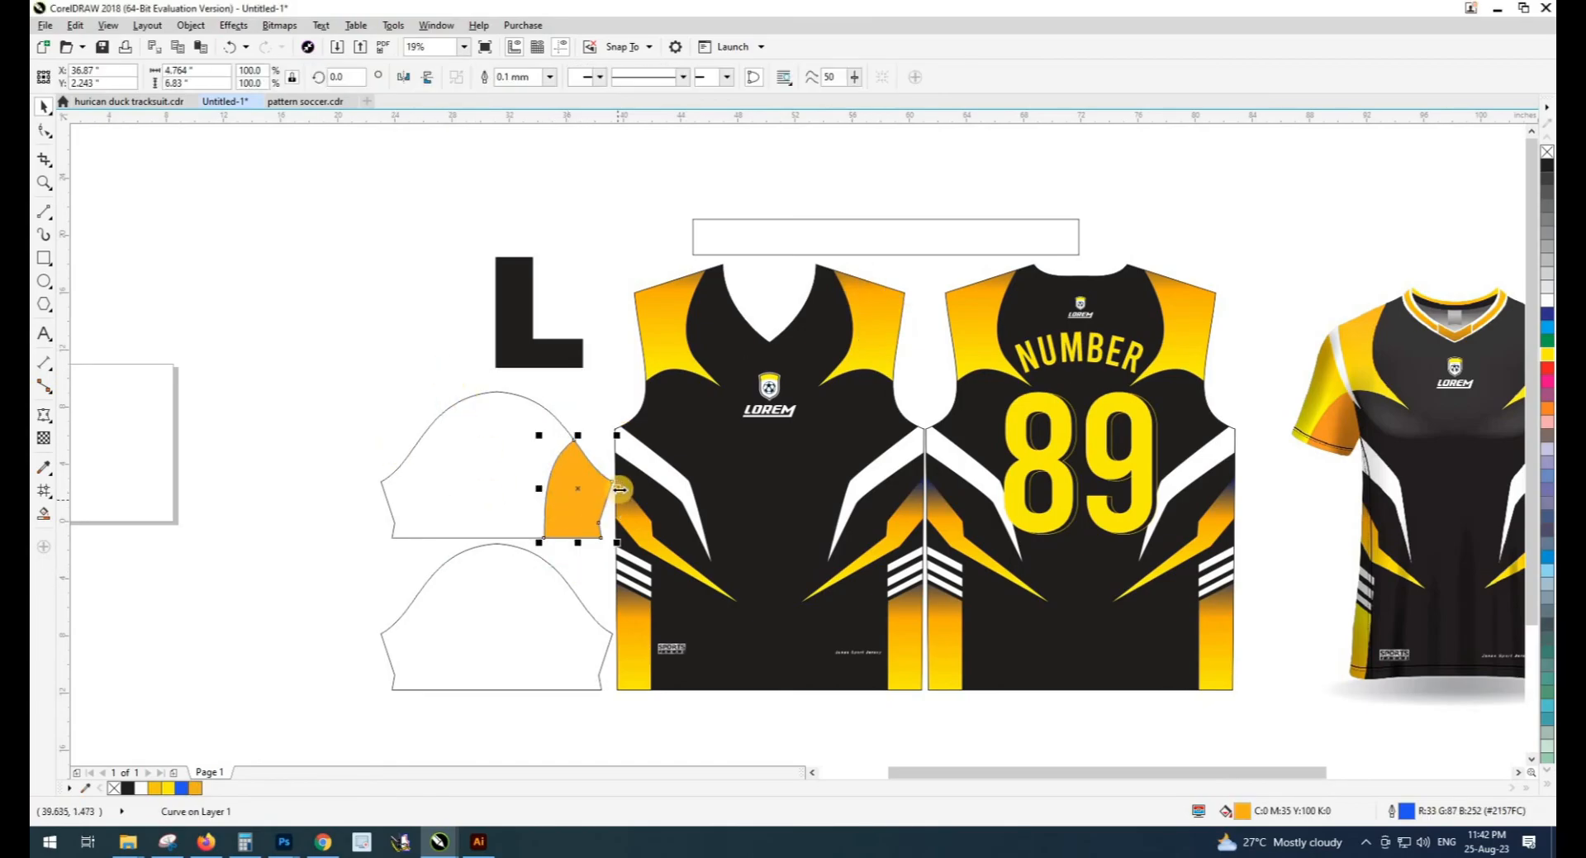
Mirror a copy of the orange sleeve shape and align it with the upper sleeve pattern's left edge
{"action": "left_click", "coordinate": [535, 426], "text": "shift"}
{"action": "key", "text": "l"}
{"action": "key", "text": "Escape"}
Place a copy of the front pattern's left-side gradient shape group in the empty area beside the sleeve patterns
{"action": "left_click", "coordinate": [520, 430]}
{"action": "left_click", "coordinate": [668, 344], "text": "ctrl"}
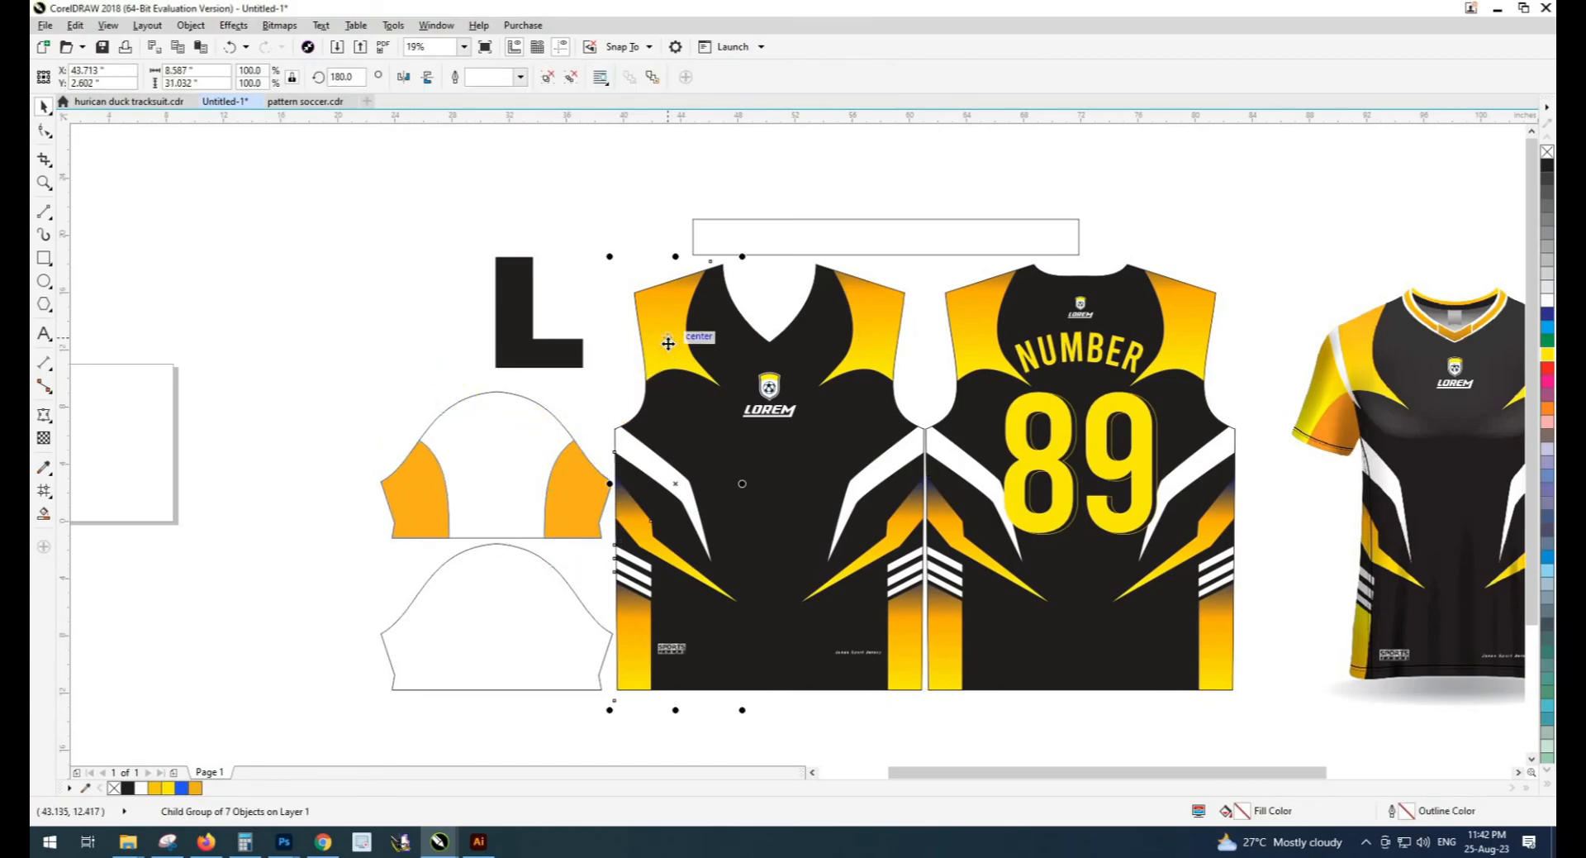
{"action": "key", "text": "ctrl+c"}
{"action": "key", "text": "ctrl+v"}
{"action": "left_click_drag", "start_coordinate": [668, 344], "coordinate": [267, 394]}
Fill the upper sleeve pattern with the orange-to-yellow gradient of the copied shoulder shape
{"action": "left_click", "coordinate": [486, 447]}
{"action": "key", "text": "g"}
{"action": "left_click", "coordinate": [189, 77]}
{"action": "left_click", "coordinate": [261, 372]}
{"action": "key", "text": "space"}
{"action": "key", "text": "g"}
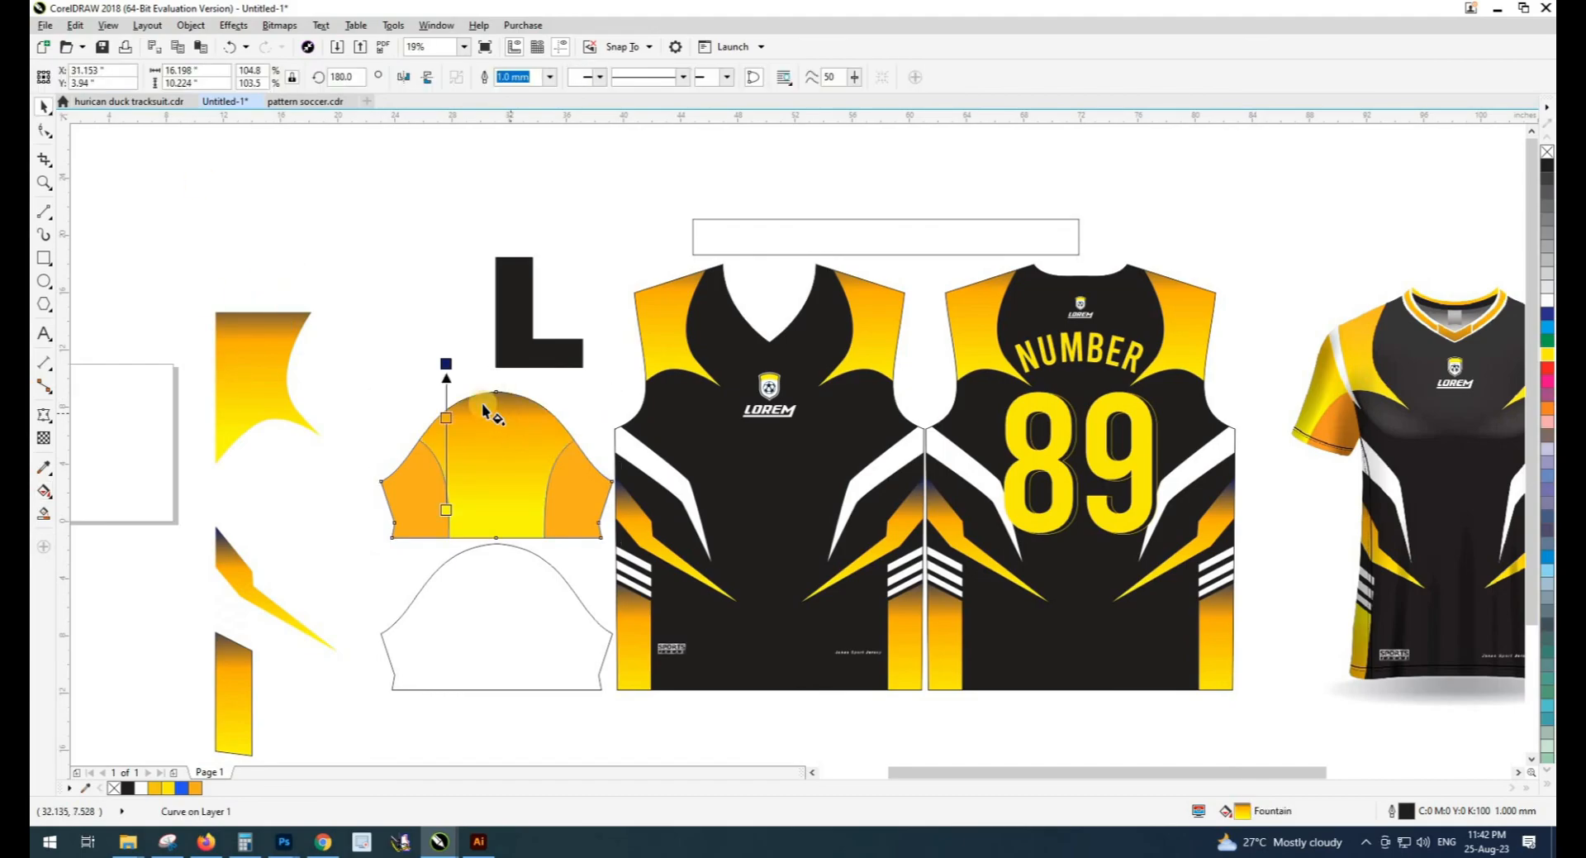
{"action": "key", "text": "space"}
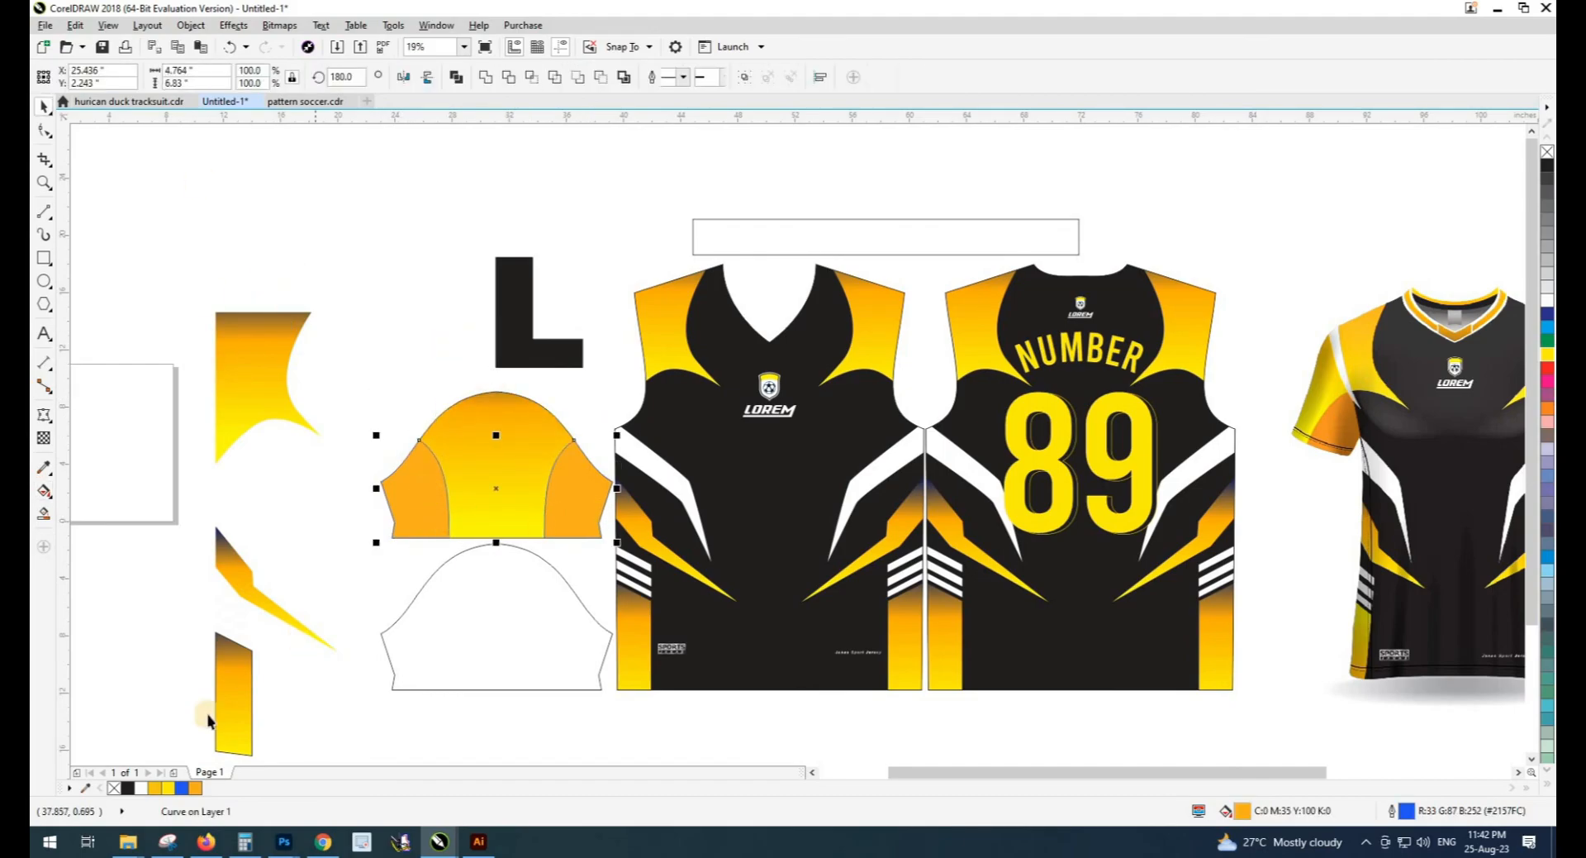
Remove the outlines from the two orange side shapes and delete the temporary gradient shapes beside the sleeves
{"action": "left_click", "coordinate": [329, 537]}
{"action": "left_click", "coordinate": [522, 438]}
{"action": "left_click", "coordinate": [322, 356]}
{"action": "scroll", "coordinate": [322, 357], "scroll_direction": "down", "scroll_amount": 1}
{"action": "key", "text": "Delete"}
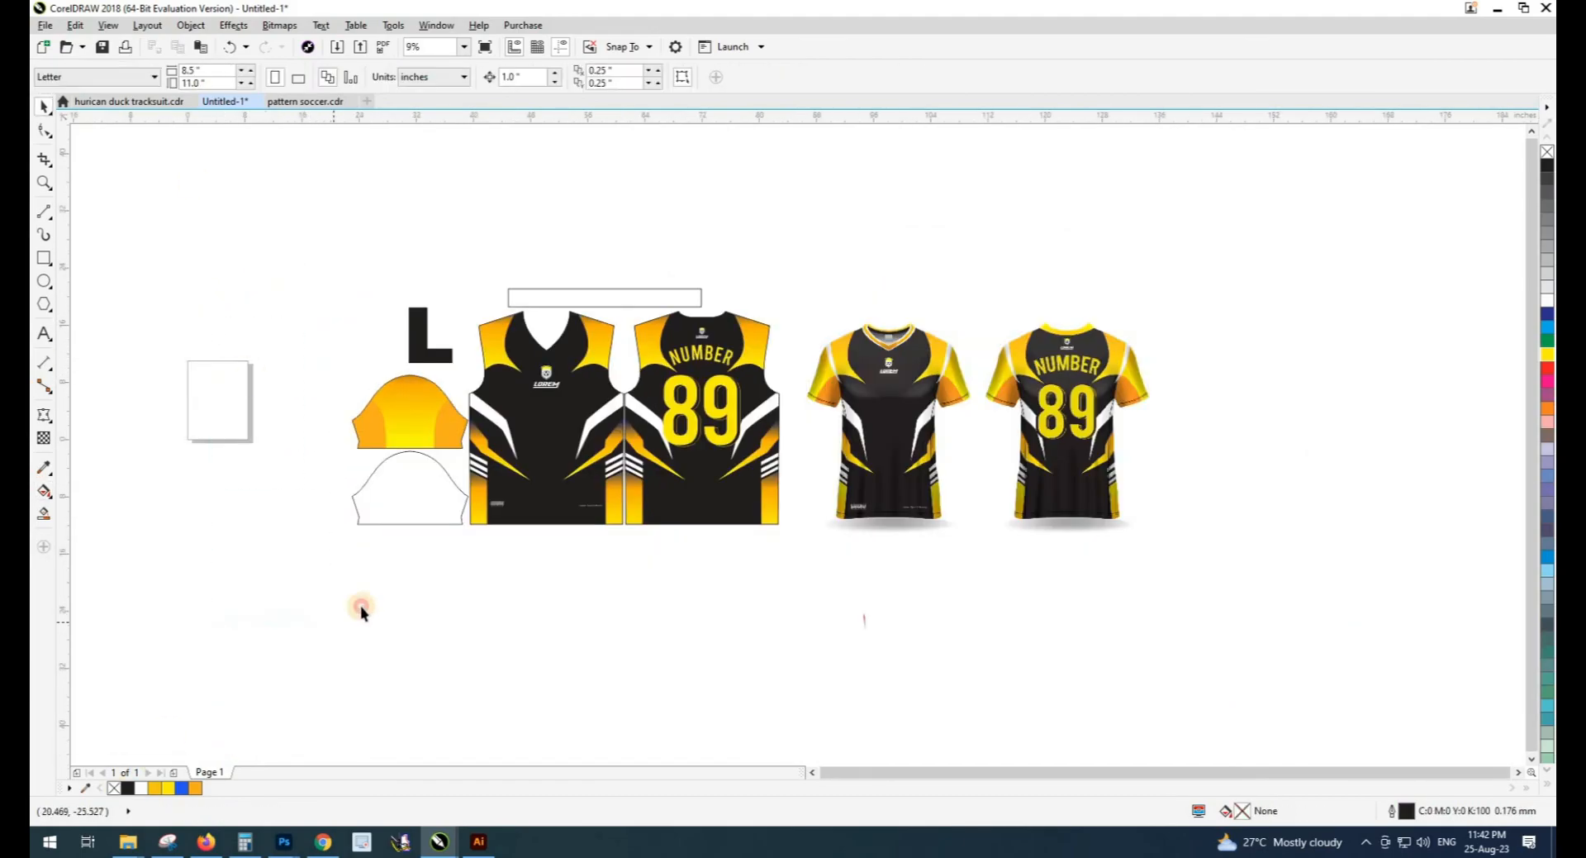
Duplicate the finished upper sleeve onto the blank lower sleeve pattern and align it with that pattern's bottom edge
{"action": "left_click_drag", "start_coordinate": [423, 449], "coordinate": [423, 506]}
{"action": "key", "text": "b"}
{"action": "scroll", "coordinate": [420, 444], "scroll_direction": "up", "scroll_amount": 3}
{"action": "left_click_drag", "start_coordinate": [458, 452], "coordinate": [461, 474]}
{"action": "scroll", "coordinate": [463, 464], "scroll_direction": "down", "scroll_amount": 2}
{"action": "scroll", "coordinate": [269, 539], "scroll_direction": "down", "scroll_amount": 1}
{"action": "key", "text": "z"}
{"action": "left_click_drag", "start_coordinate": [263, 310], "coordinate": [832, 652]}
{"action": "left_click_drag", "start_coordinate": [995, 523], "coordinate": [931, 550]}
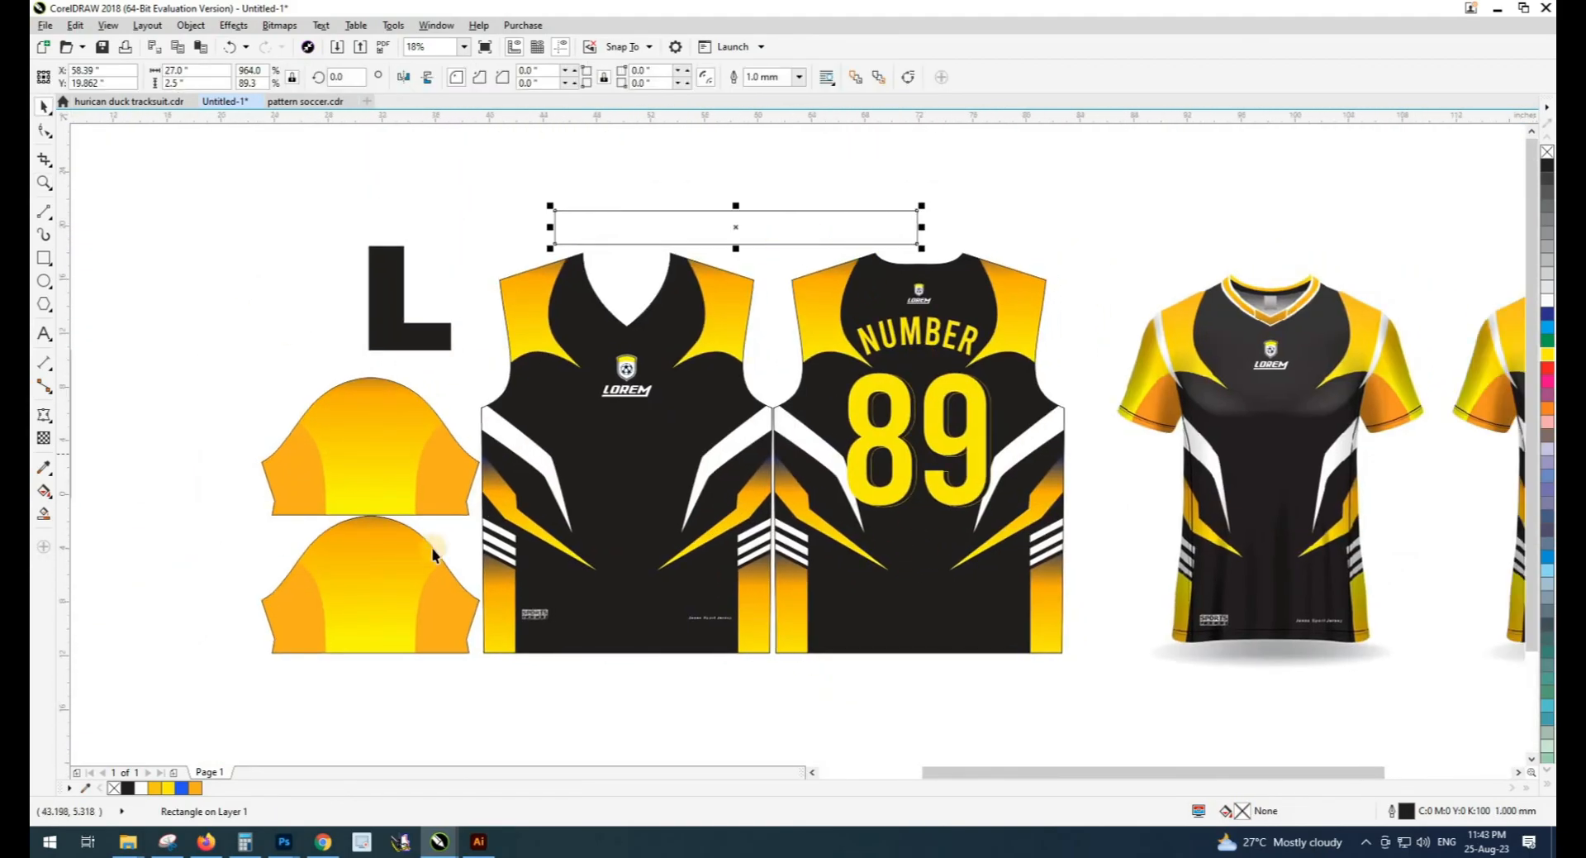